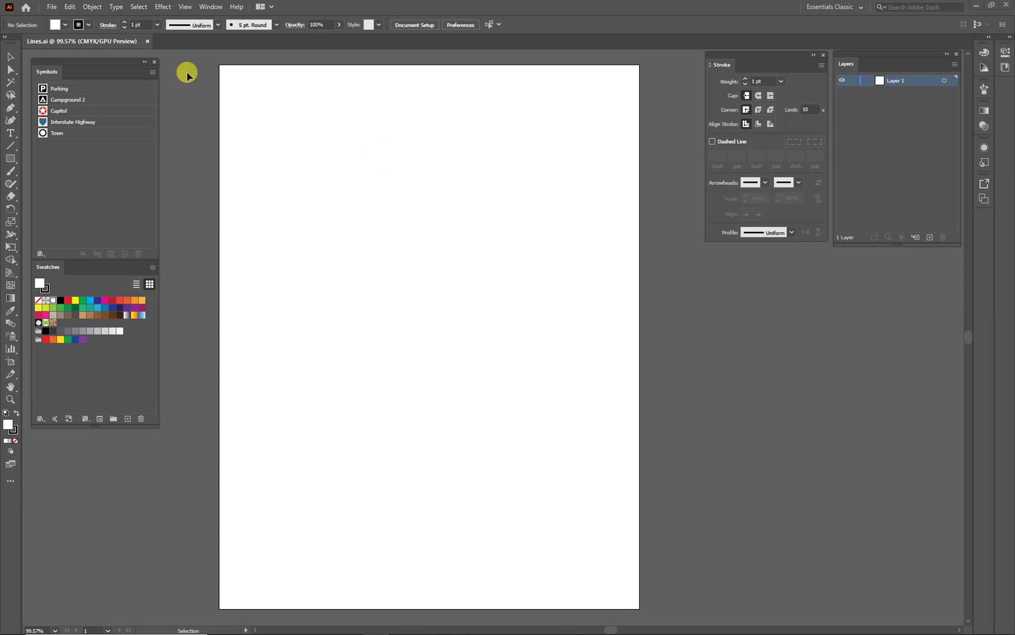
- Show the Graphic Styles panel and dock it and the Appearance panel below Stroke and Layers
click(210, 7)
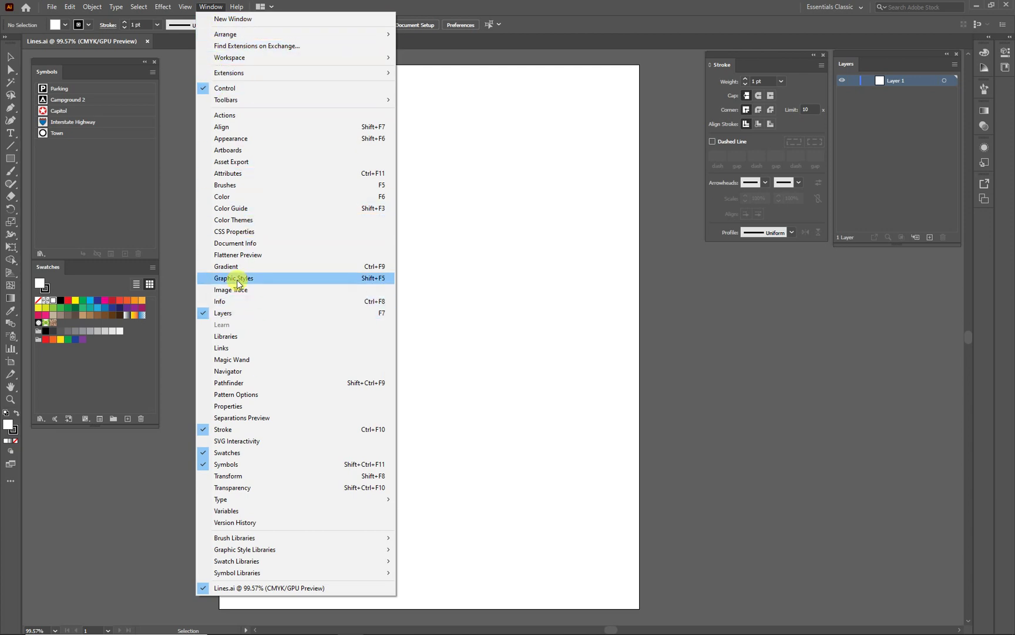
click(265, 278)
drag(907, 144, 715, 263)
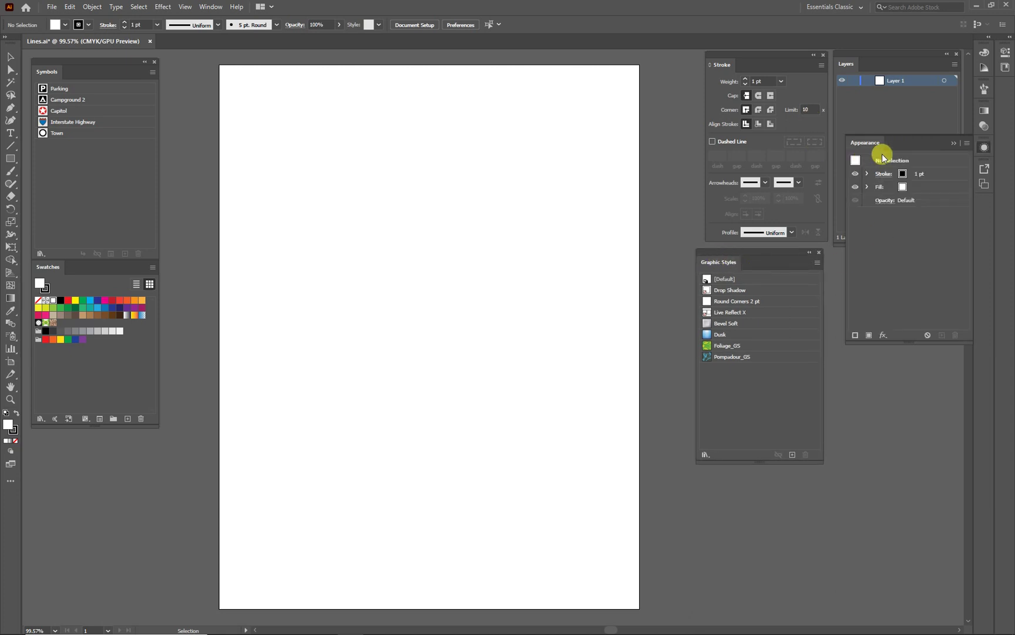
drag(869, 145, 861, 417)
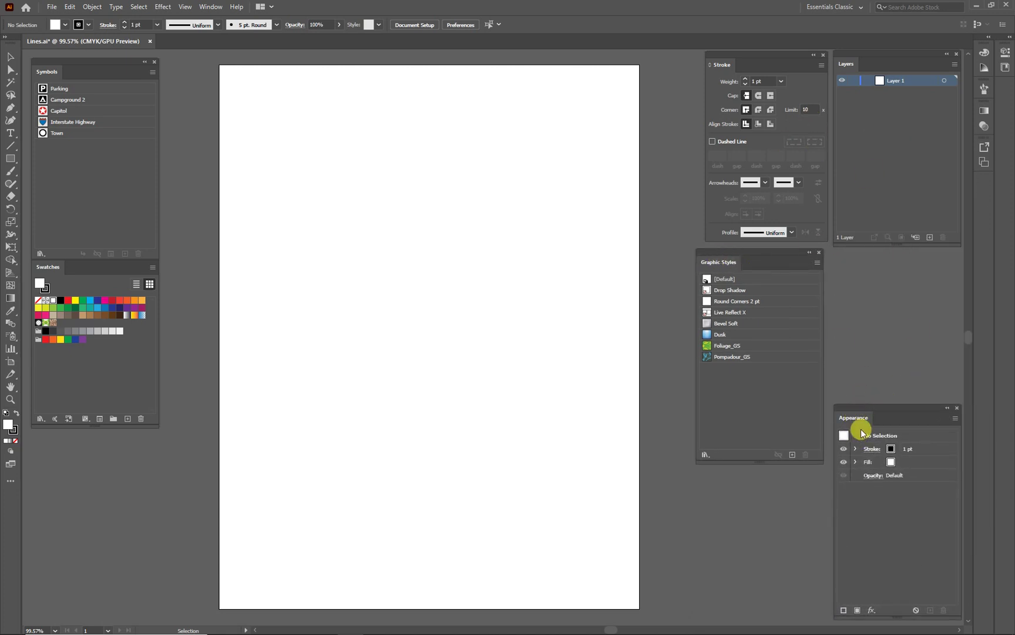
mouse_move(770, 251)
mouse_down()
mouse_move(791, 255)
mouse_move(781, 246)
mouse_up()
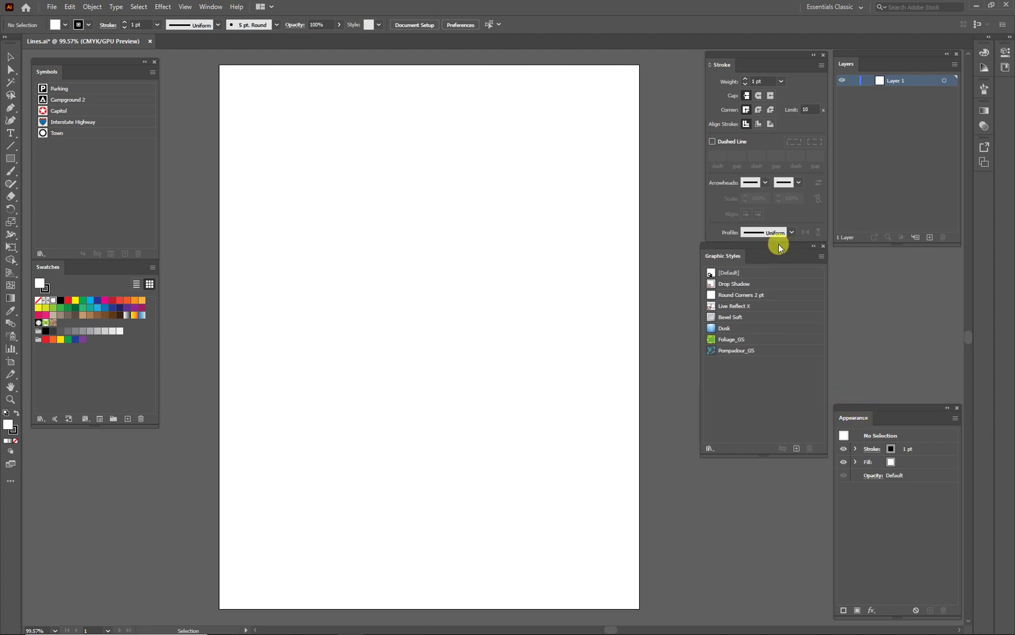
drag(913, 408, 915, 257)
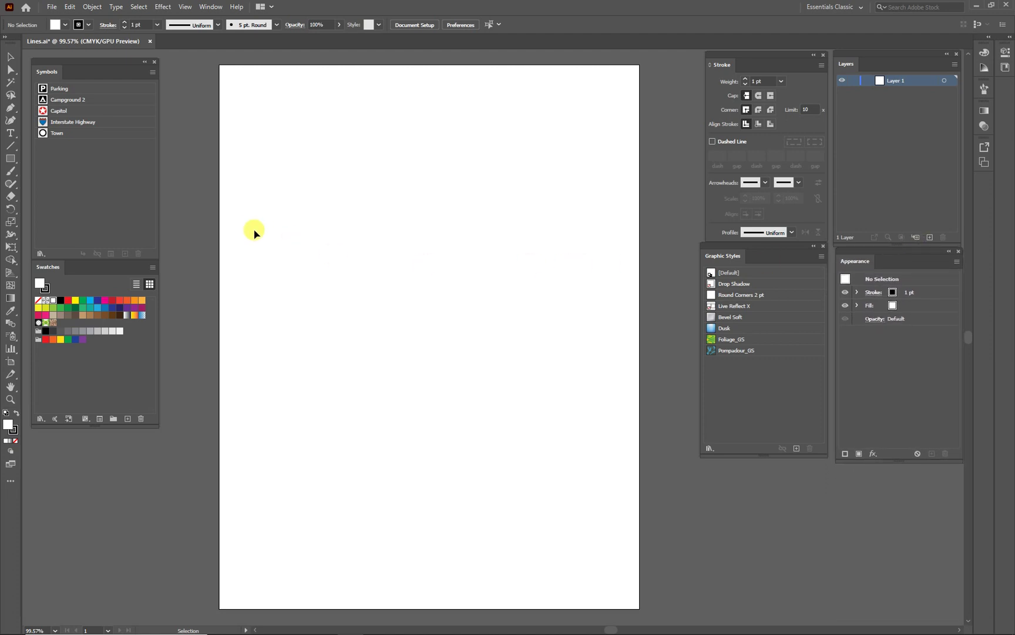
- Draw a horizontal line across the upper-middle of the artboard with the Line Segment tool, stroke active
click(13, 146)
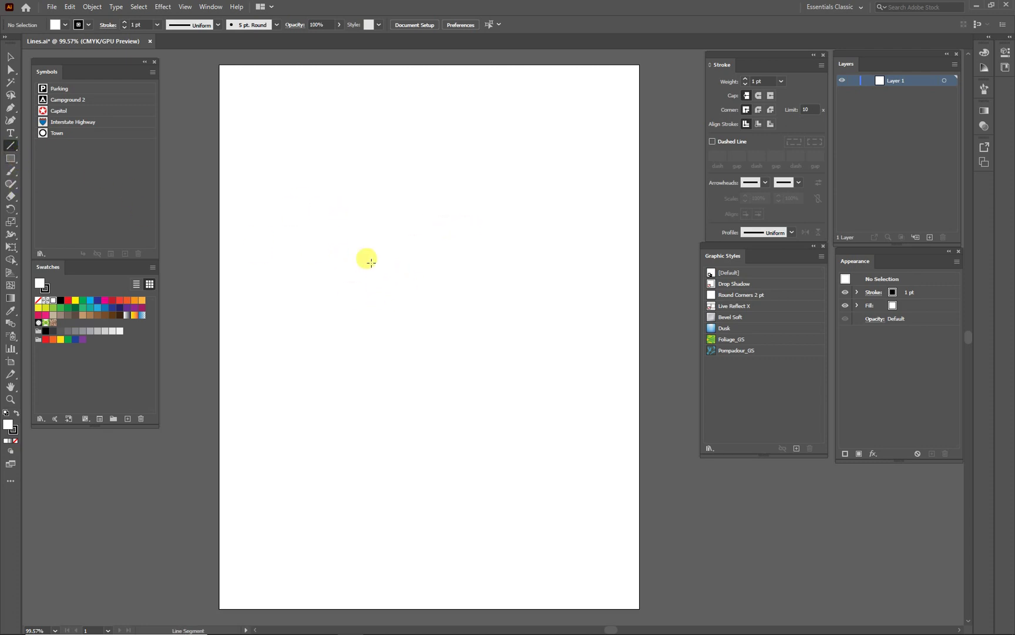
click(45, 291)
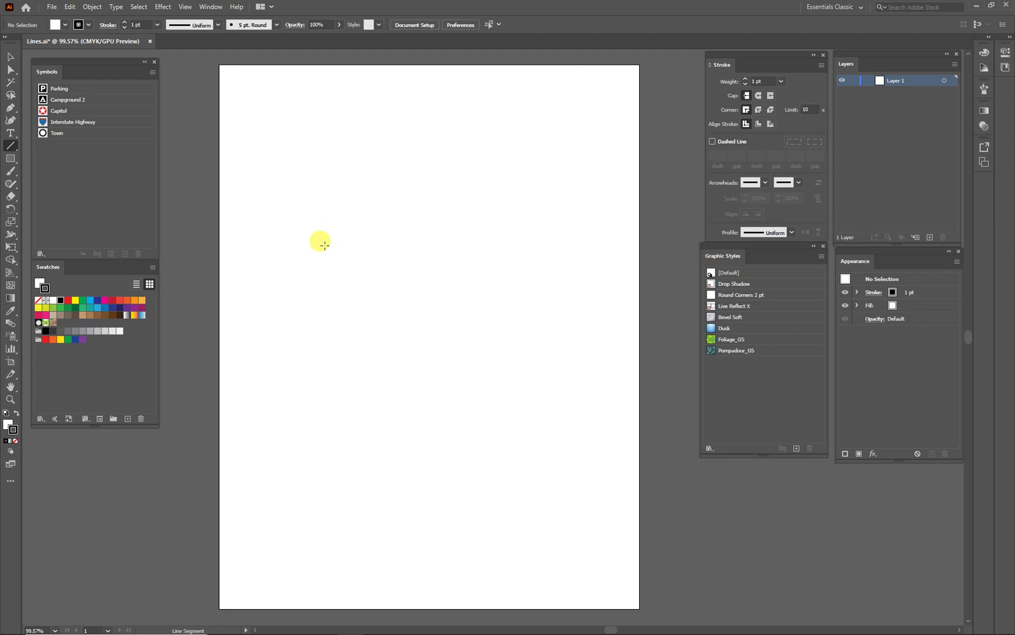
drag(336, 242, 514, 254)
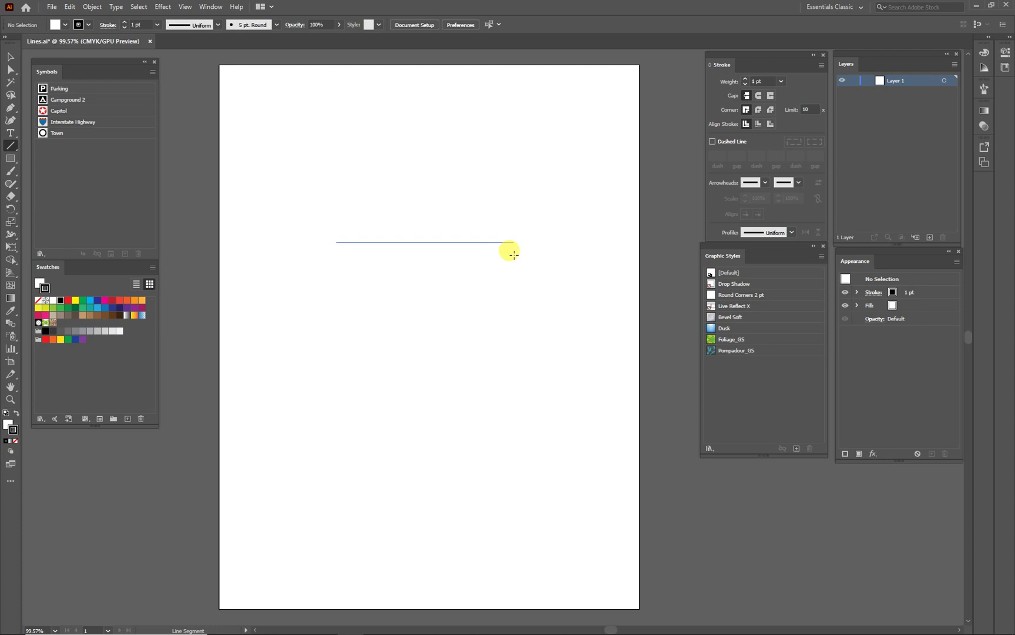
drag(513, 255, 522, 212)
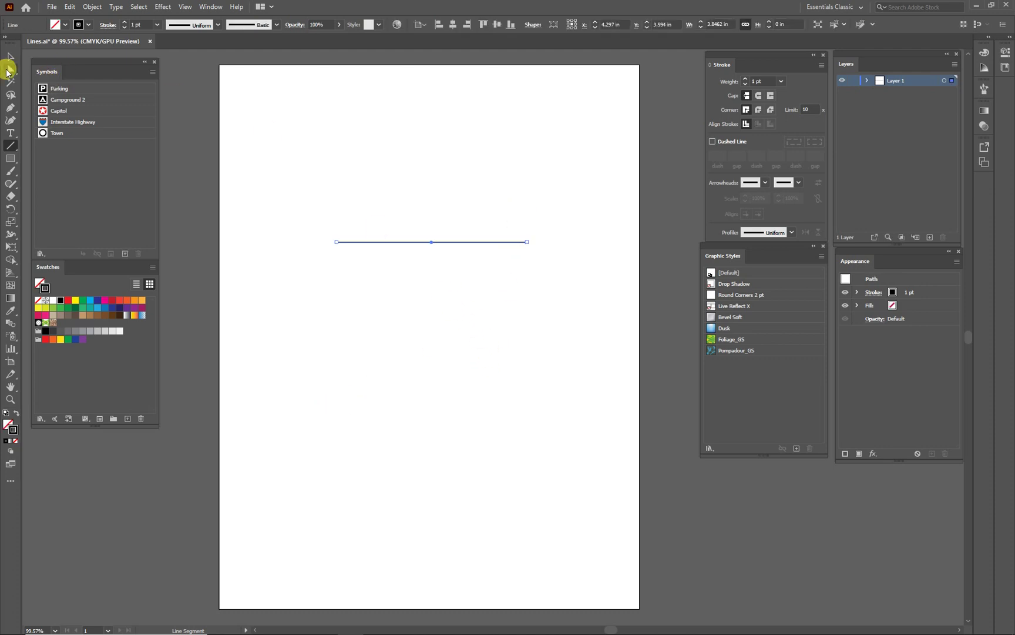
- Switch to the Selection tool and select the horizontal line
key(v)
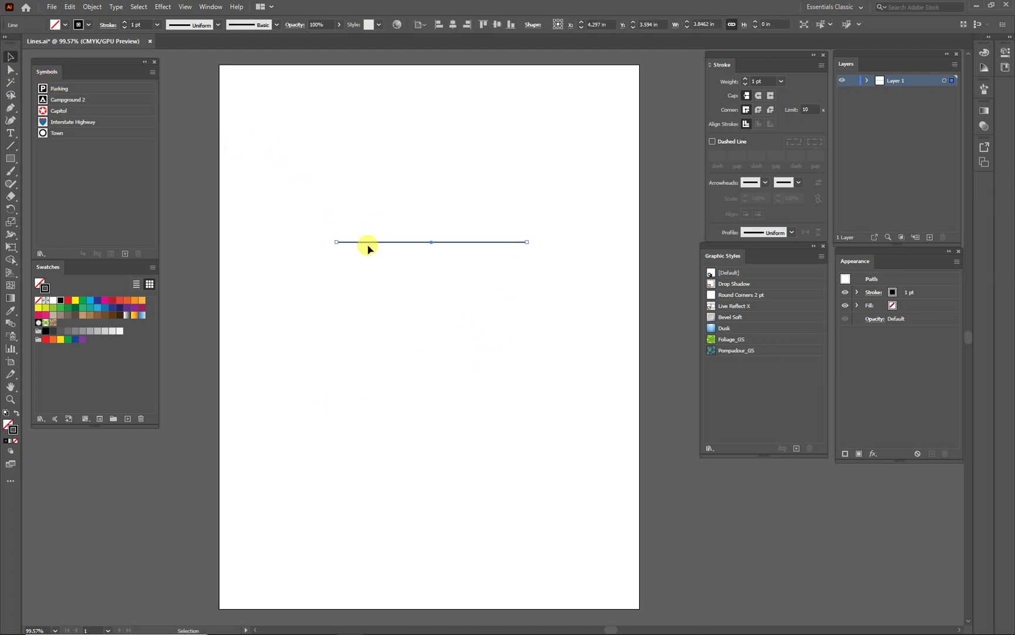
click(439, 317)
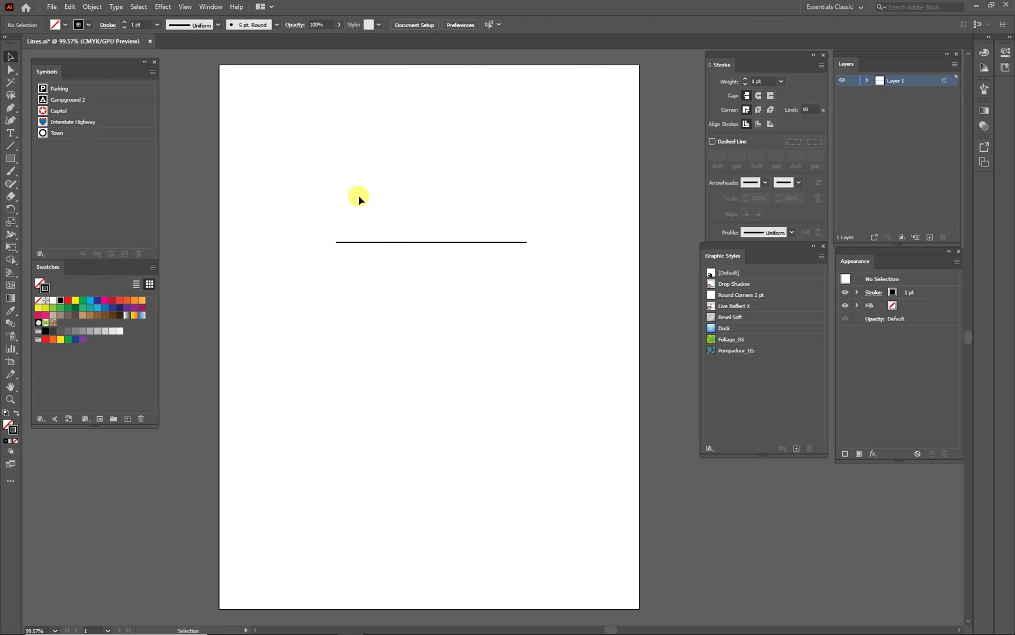
click(397, 241)
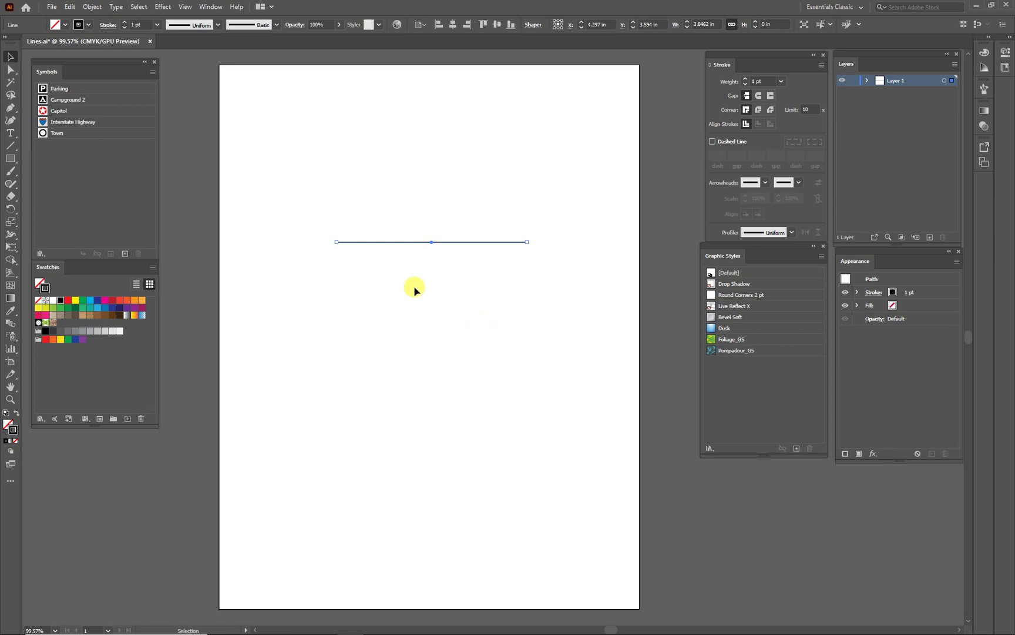
click(471, 297)
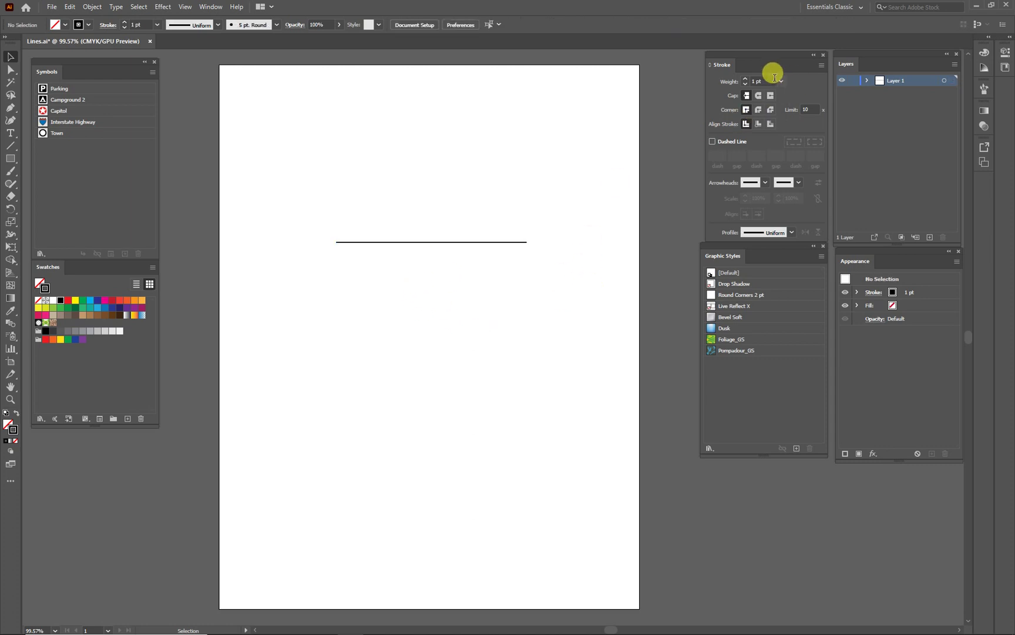
mouse_move(774, 77)
mouse_down()
mouse_move(757, 75)
mouse_move(765, 80)
mouse_move(759, 108)
mouse_move(770, 87)
mouse_move(748, 83)
mouse_up()
drag(313, 204, 548, 283)
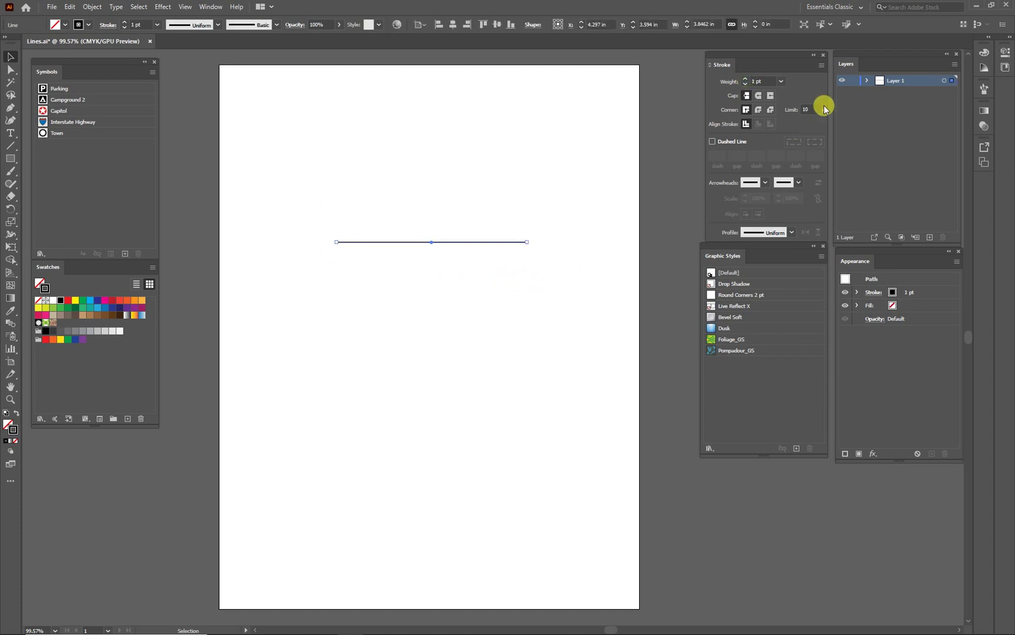
- Raise the line's stroke weight step by step to 12 pt, then deselect
click(744, 80)
click(745, 80)
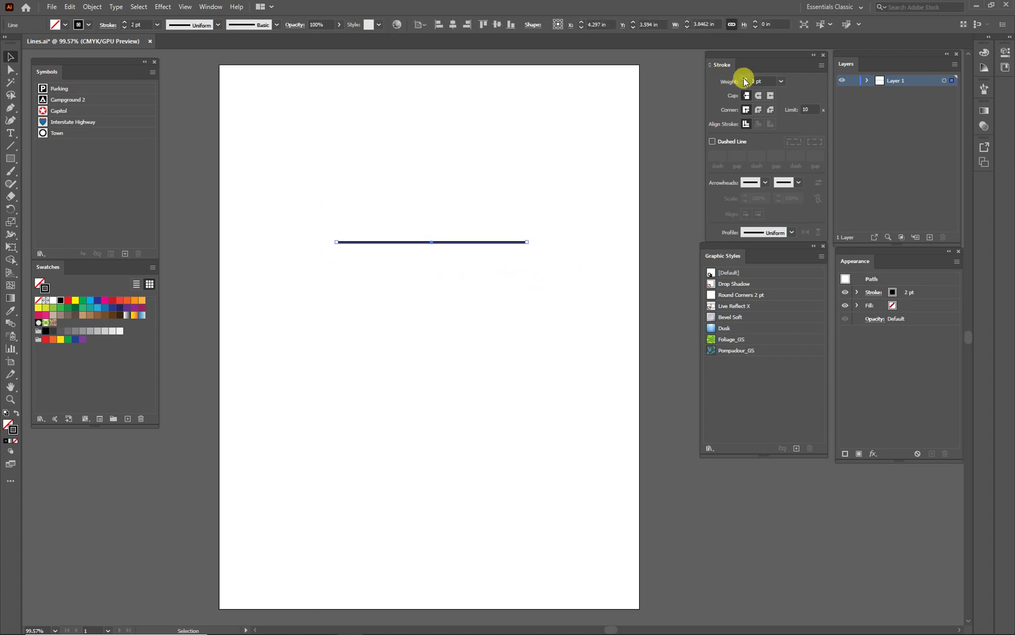
click(745, 79)
click(744, 80)
click(744, 80)
click(744, 79)
click(745, 80)
click(744, 79)
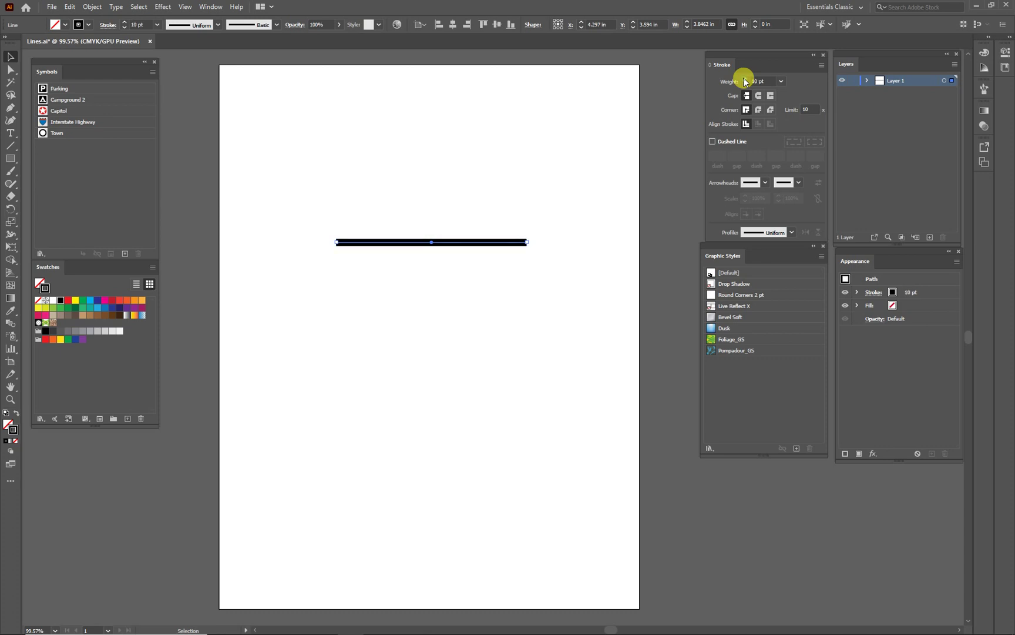
click(744, 79)
click(744, 79)
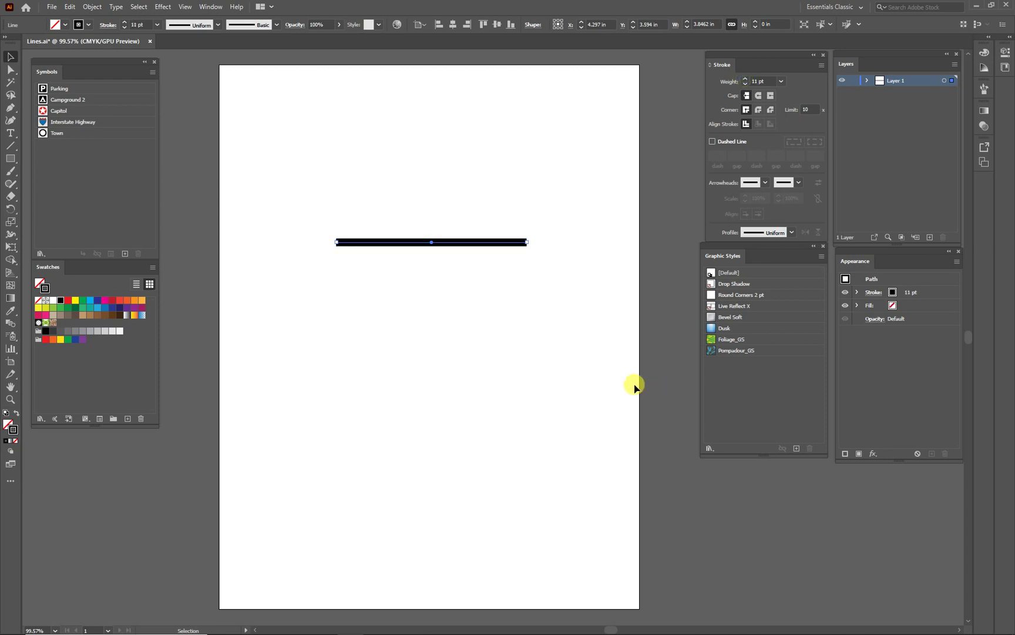
click(745, 78)
click(494, 318)
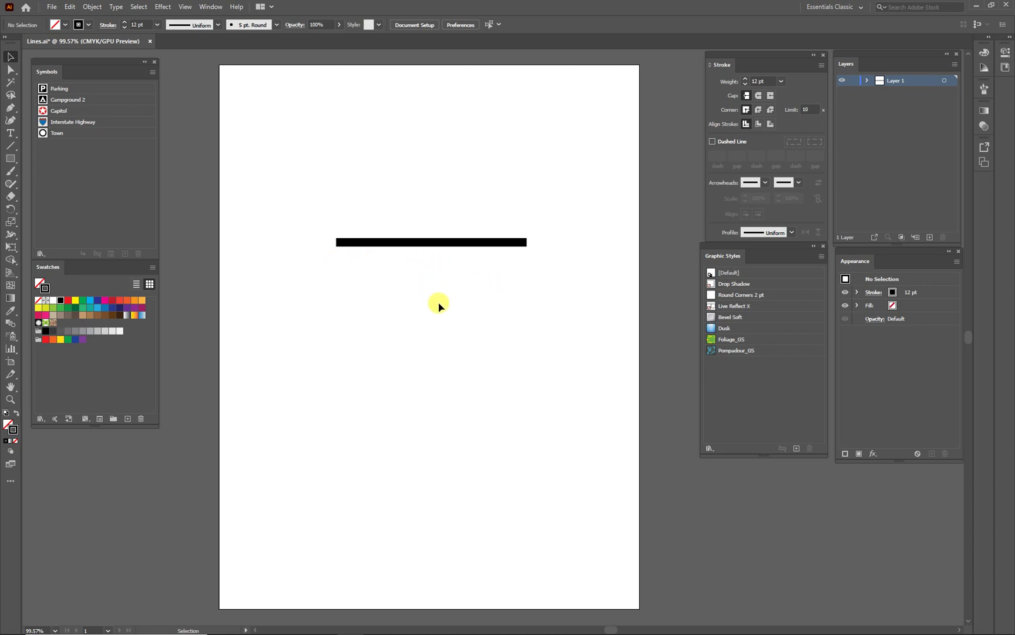
- Zoom to 150%, recentre the view on the line and select it
key(ctrl+plus)
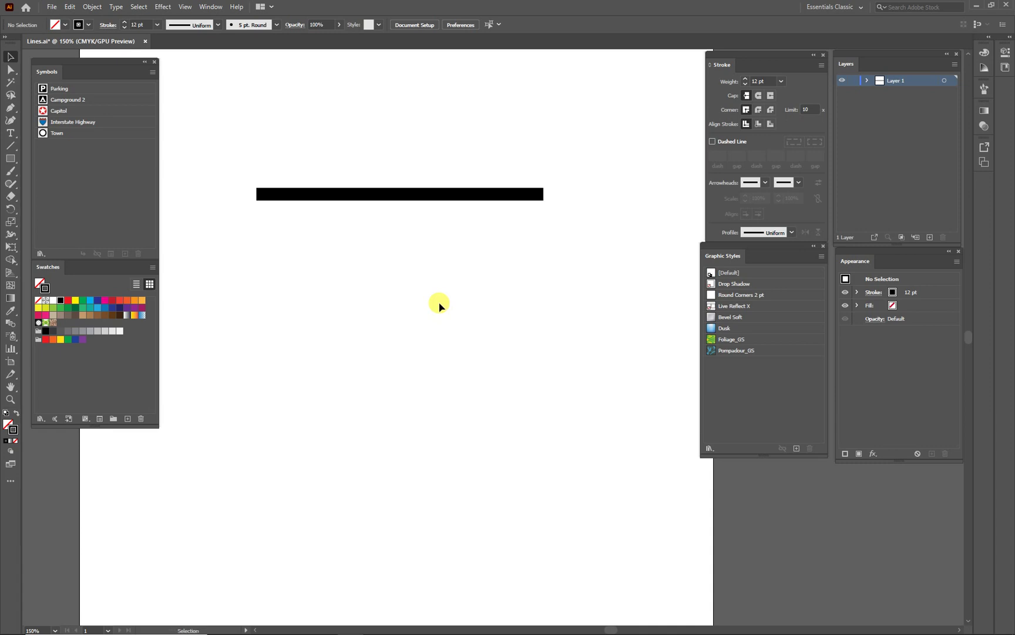
drag(423, 297, 470, 362)
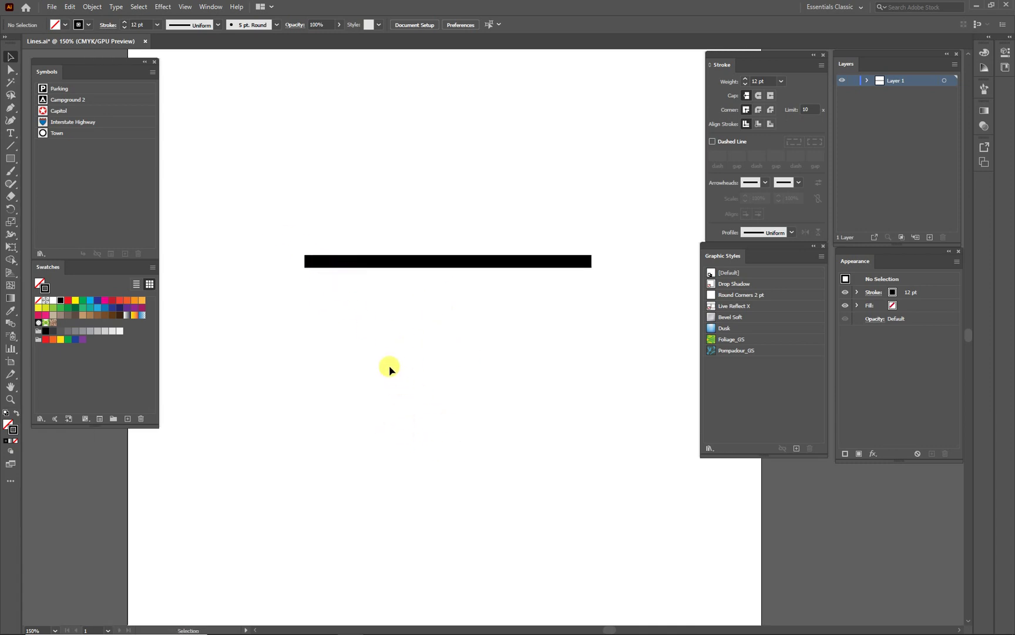
key(space)
drag(463, 378, 509, 404)
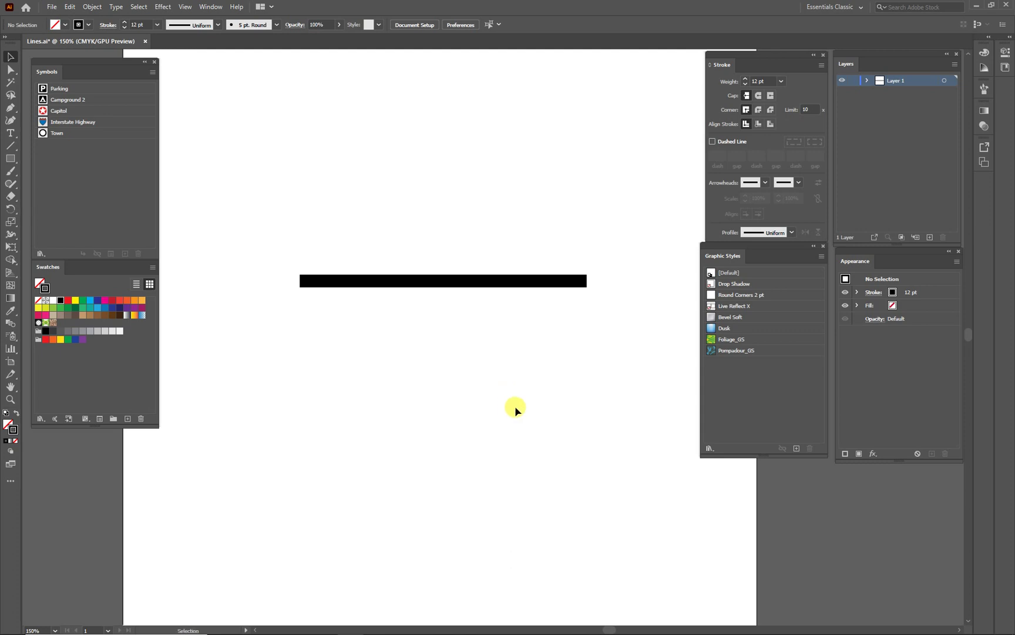
click(435, 285)
drag(290, 229, 619, 348)
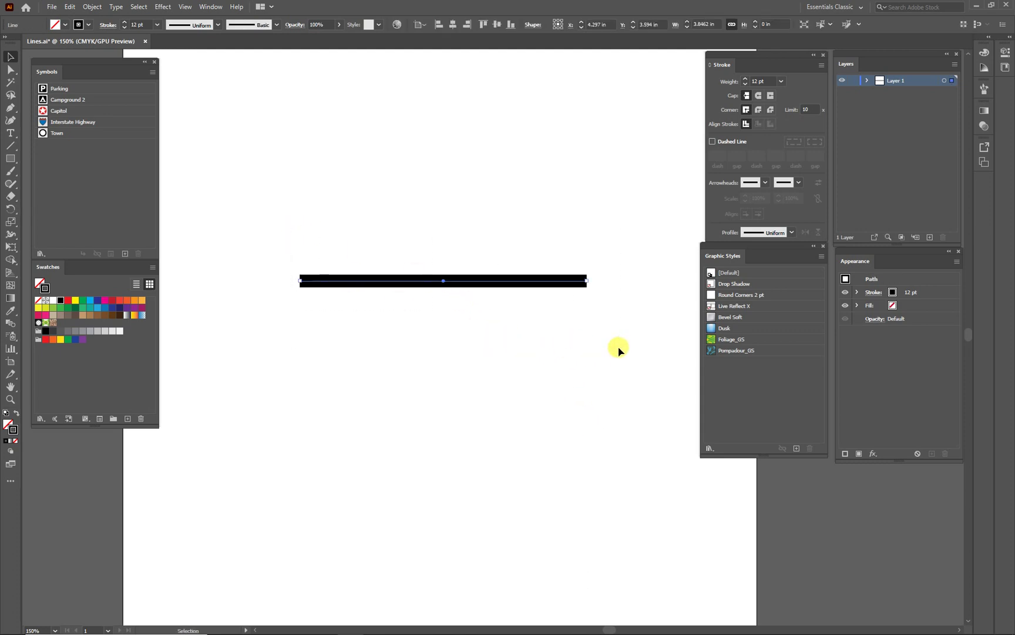
- Rename Layer 1 to 'Lines' in the Layers panel
click(868, 81)
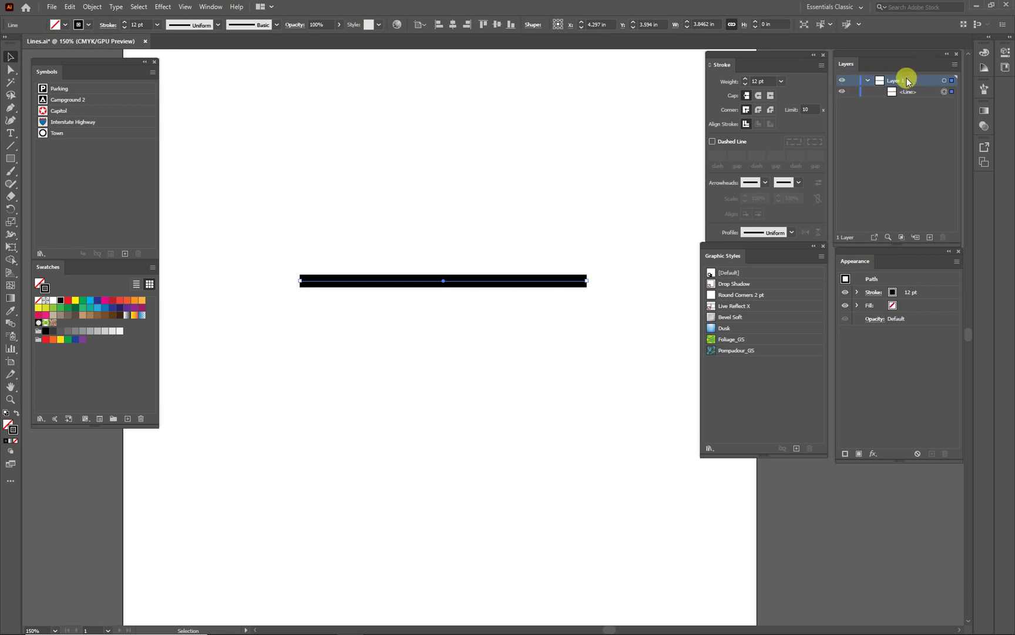
double_click(898, 80)
text(Lines)
key(Return)
- Reselect the line and expand its stroke details in the Appearance panel
click(446, 351)
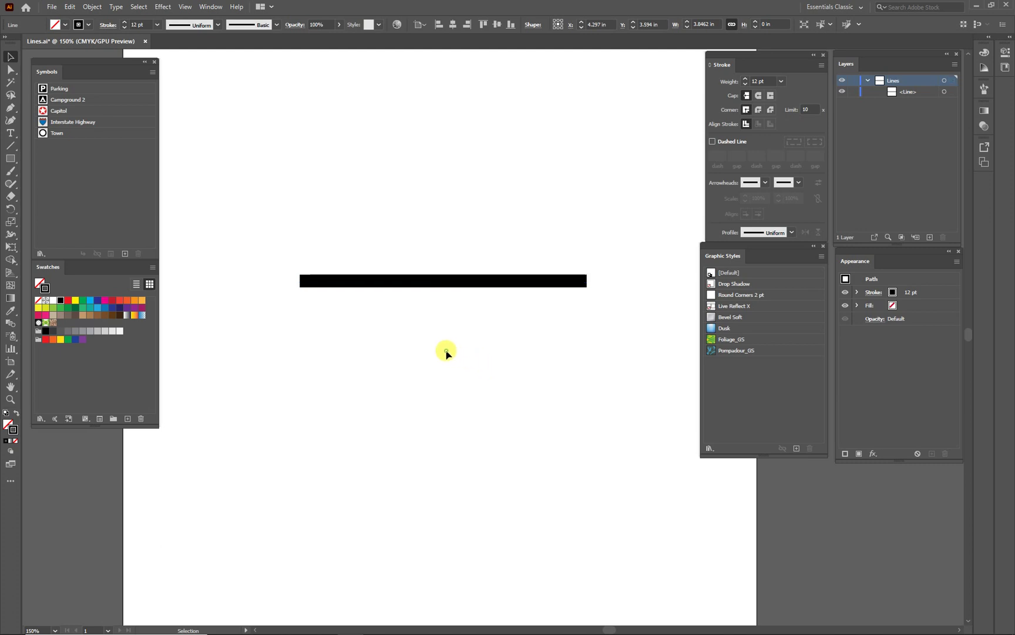
click(446, 281)
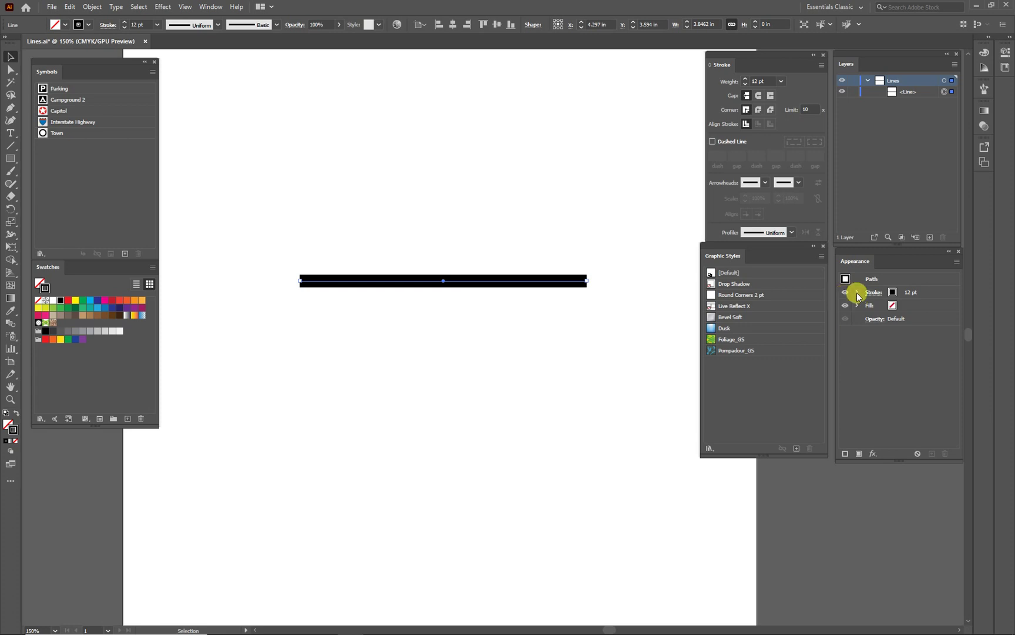
click(857, 294)
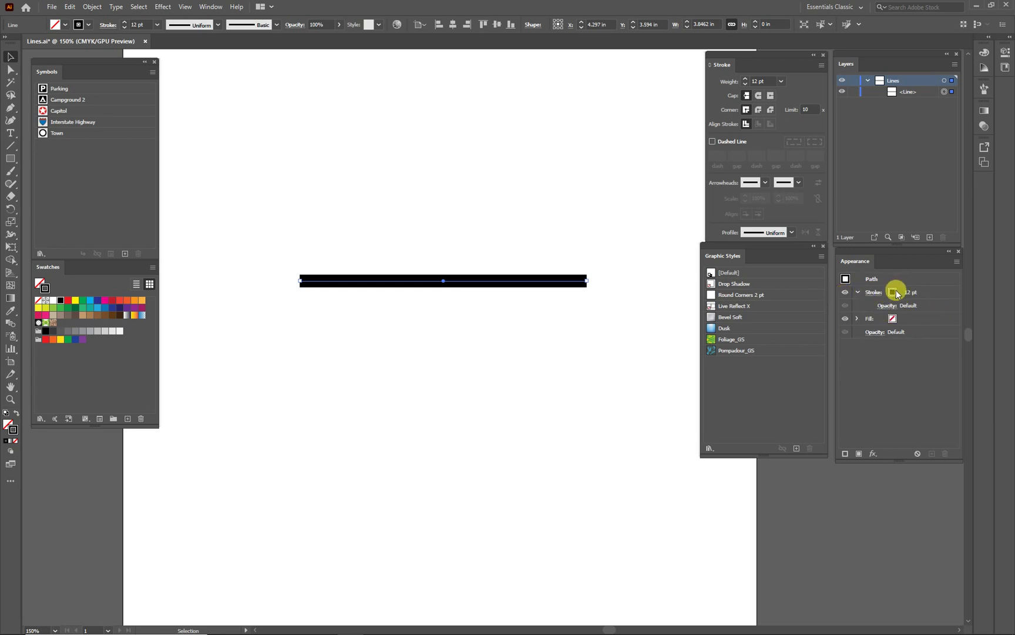
click(893, 293)
click(902, 292)
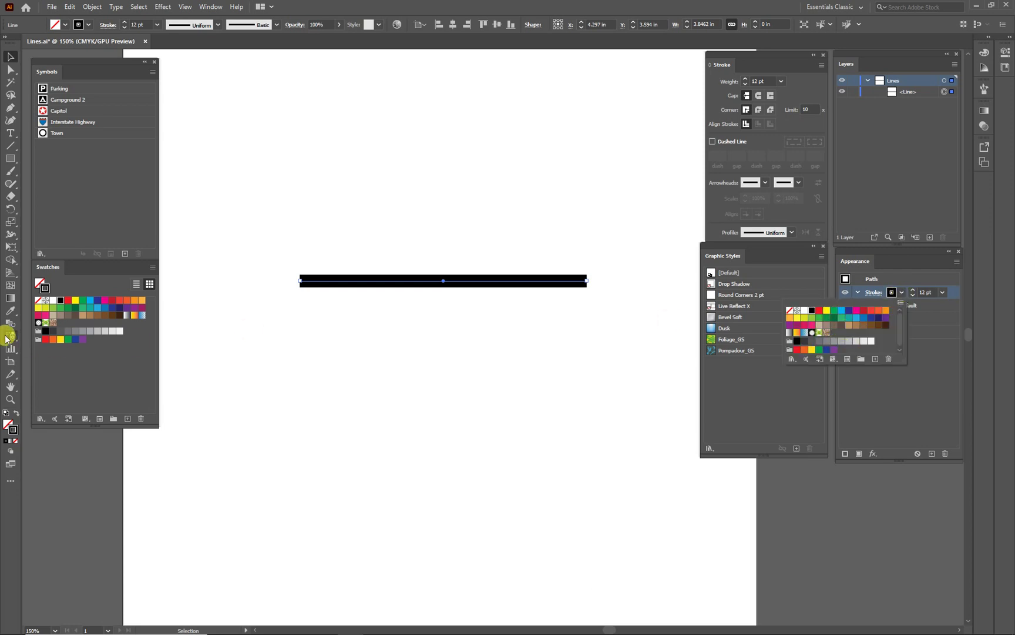
click(895, 408)
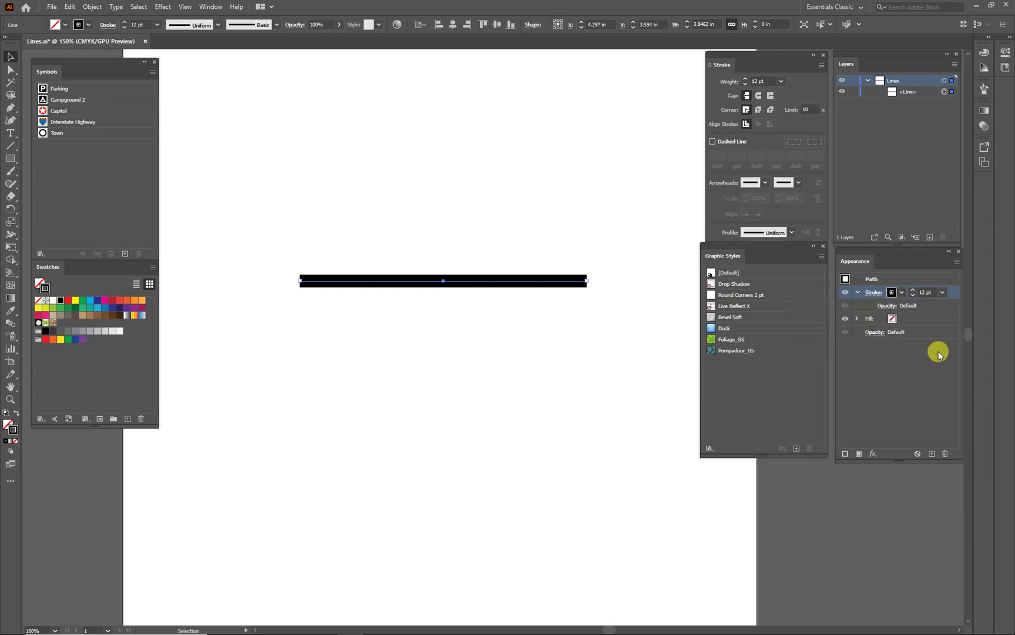
- Set the stroke to a solid, undashed 12 pt weight in the Stroke options
click(870, 294)
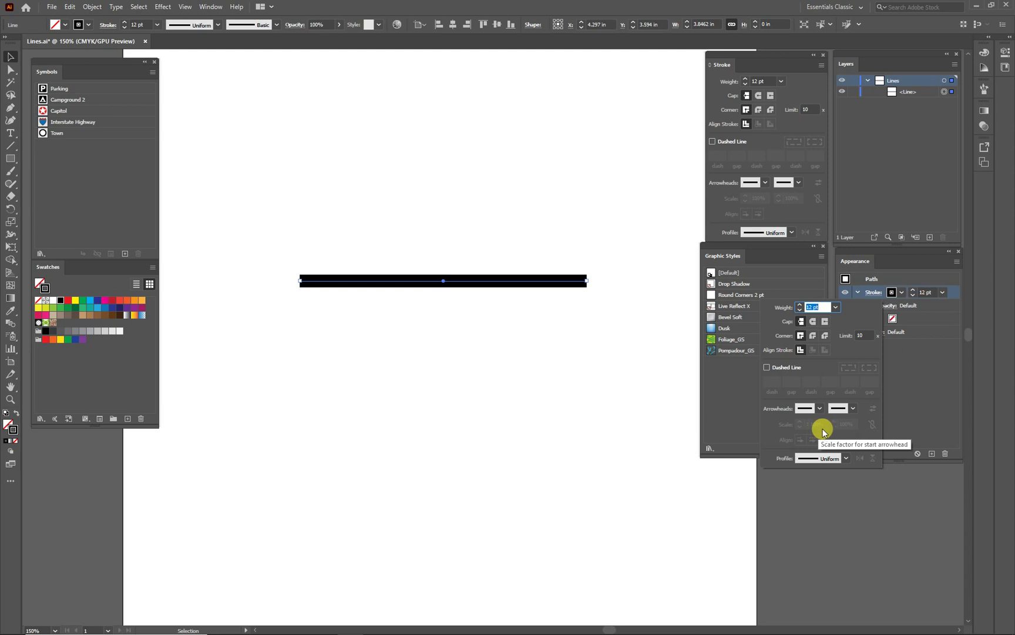
click(800, 310)
click(800, 311)
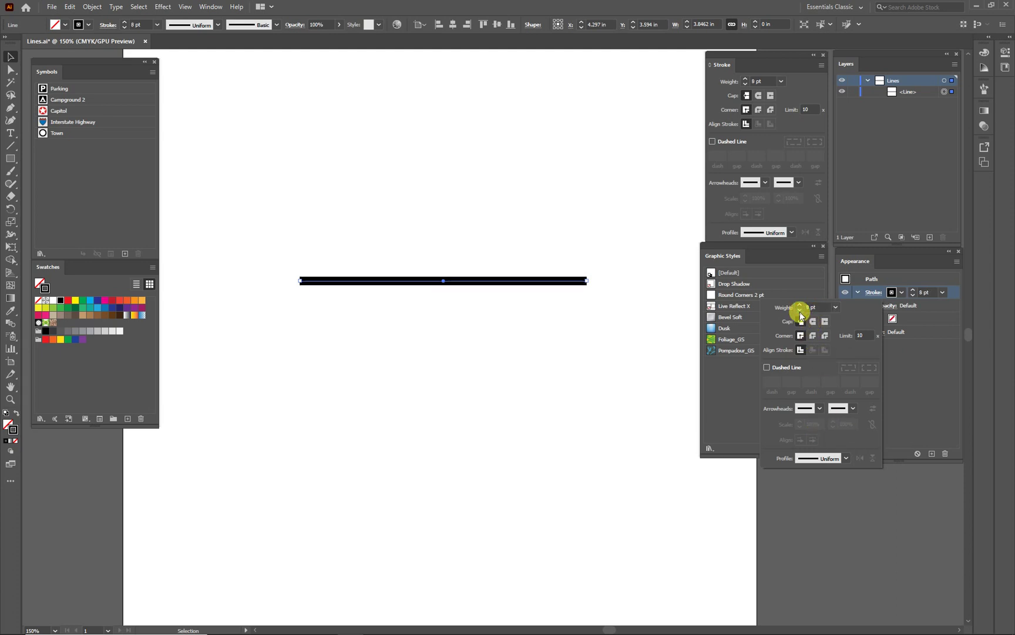
click(801, 304)
click(802, 306)
click(800, 305)
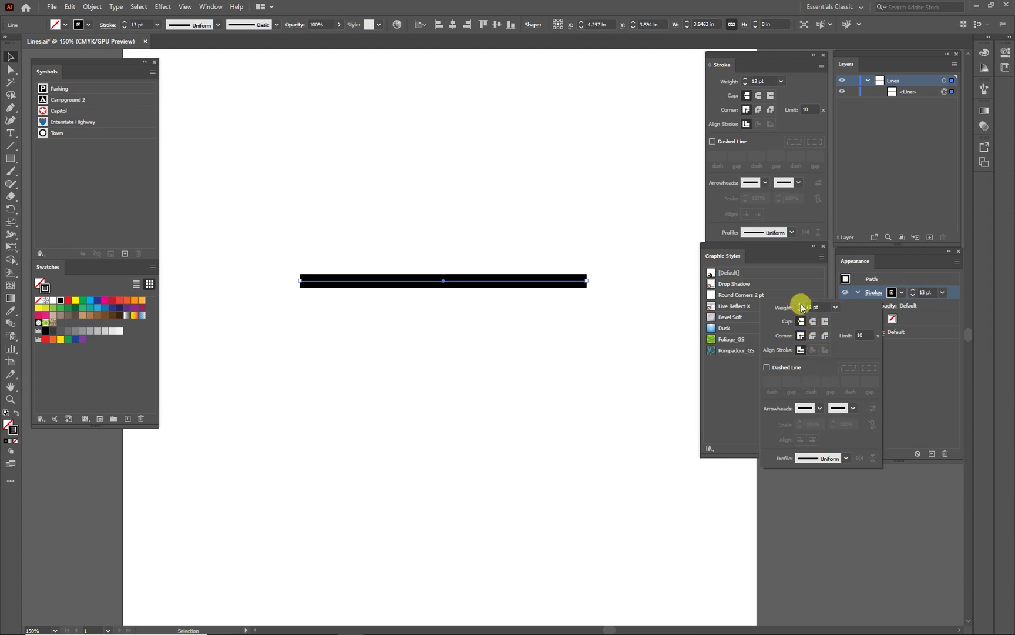
click(766, 367)
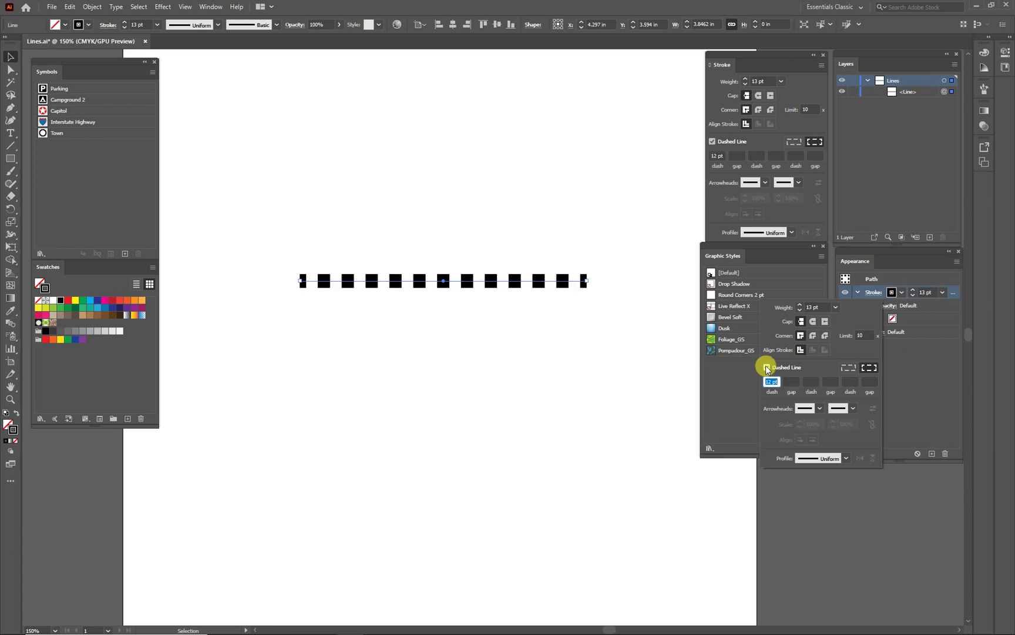
click(767, 368)
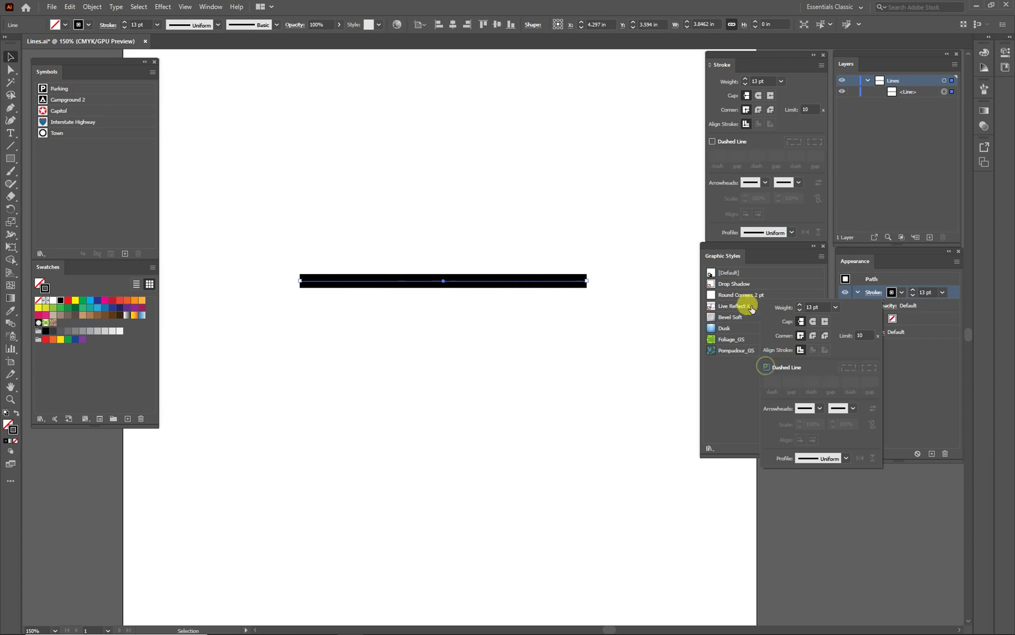
click(800, 310)
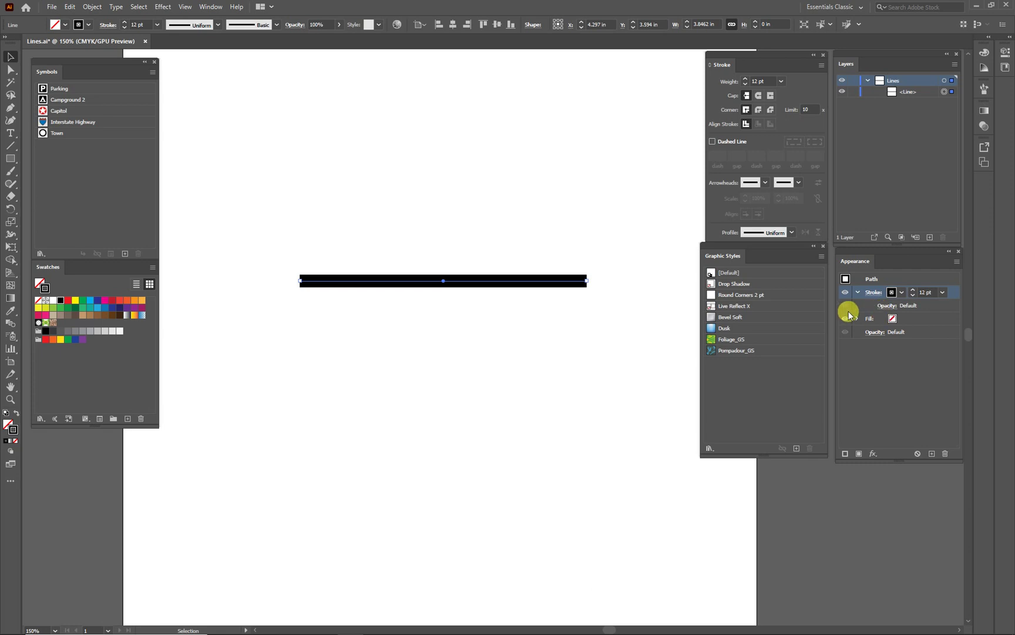
- Add a new stroke above the black one, colour it yellow and set it to 2 pt
click(844, 453)
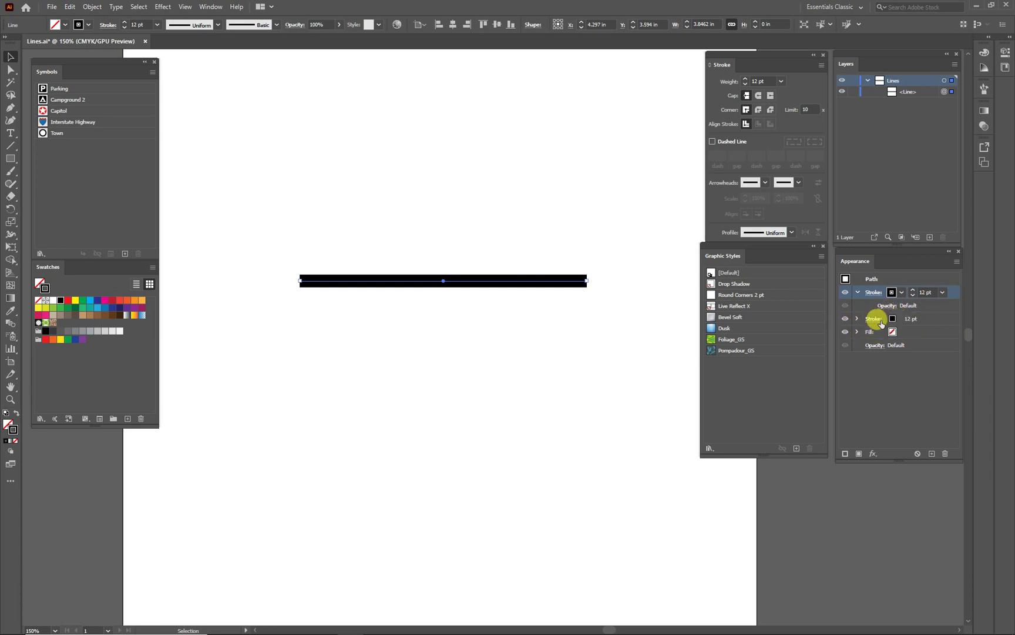
click(908, 321)
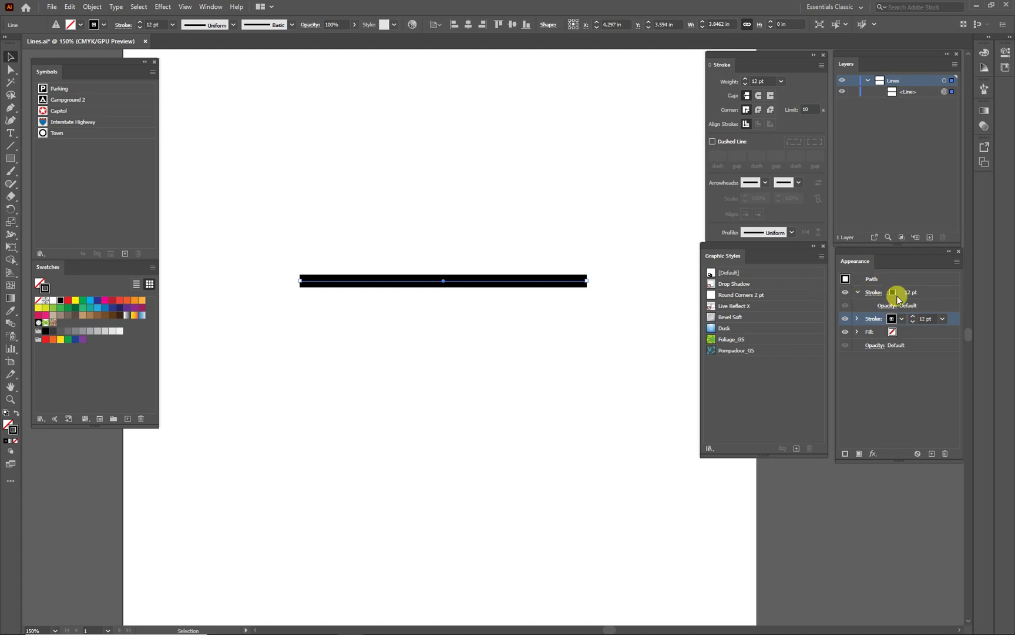
click(932, 292)
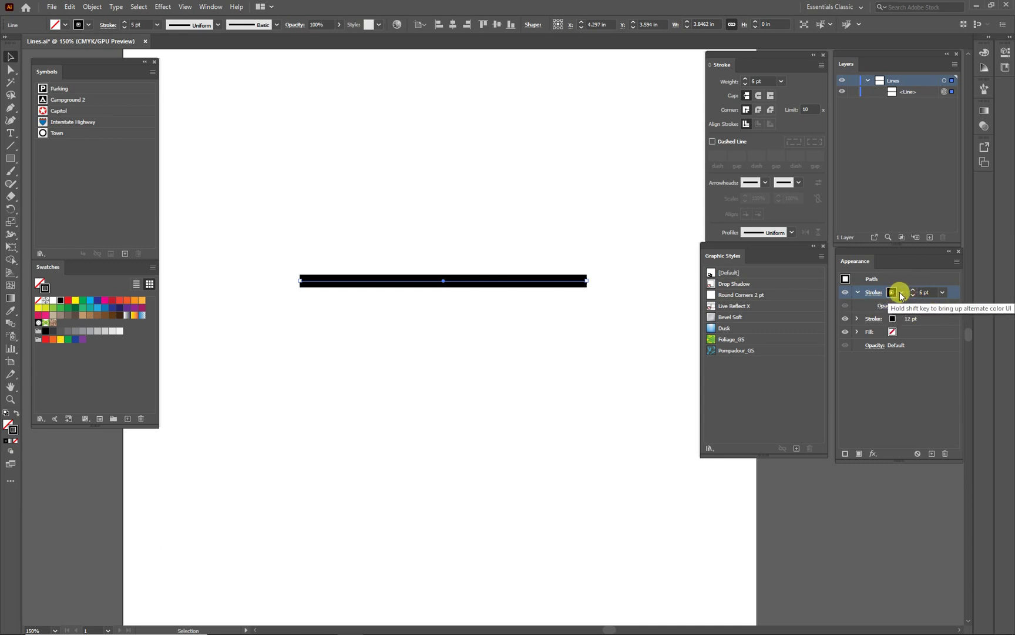
click(901, 293)
click(826, 310)
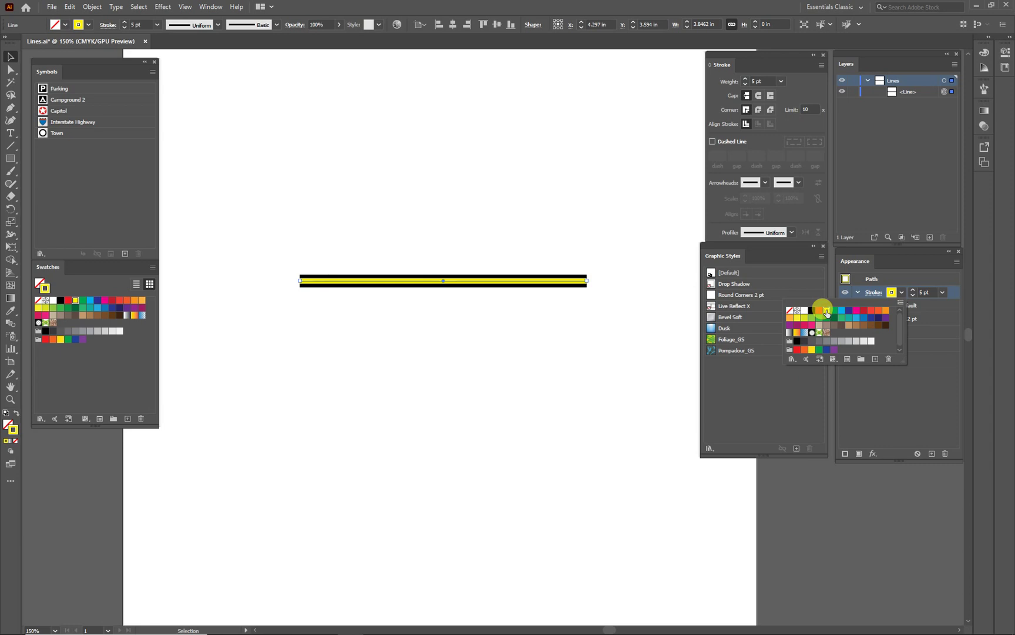
click(912, 294)
click(912, 295)
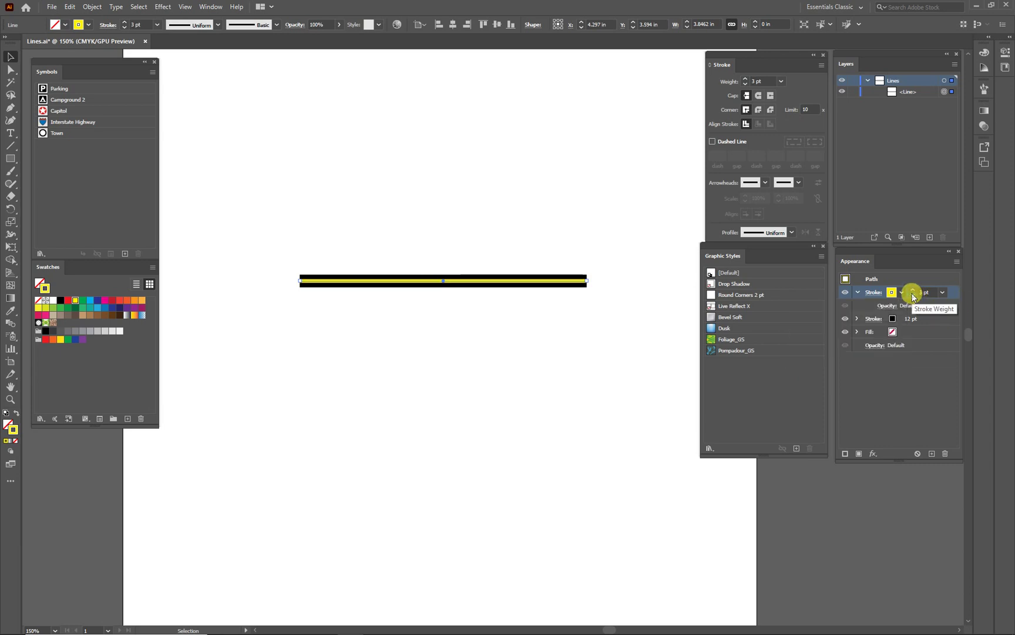
click(913, 295)
click(913, 294)
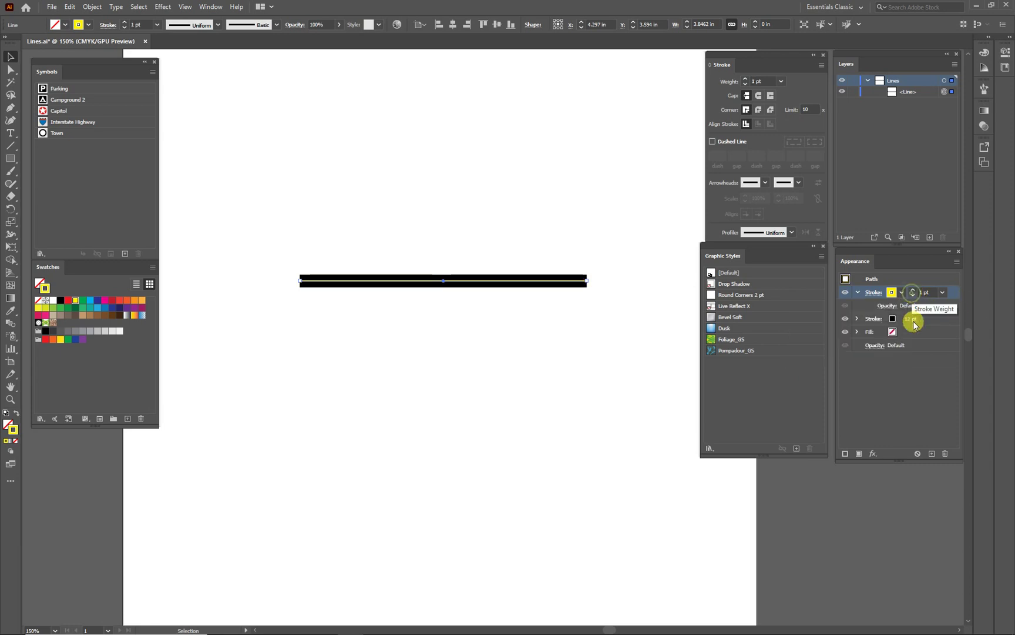
click(913, 289)
click(577, 397)
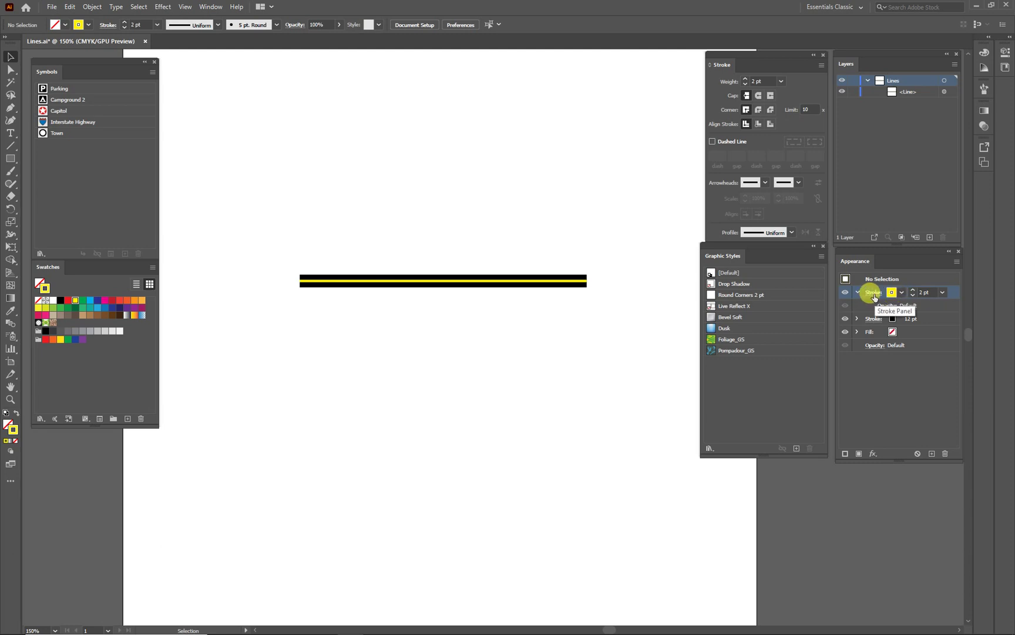
- Make the yellow stroke dashed with a 5 pt dash and 10 pt gap
drag(263, 233, 589, 328)
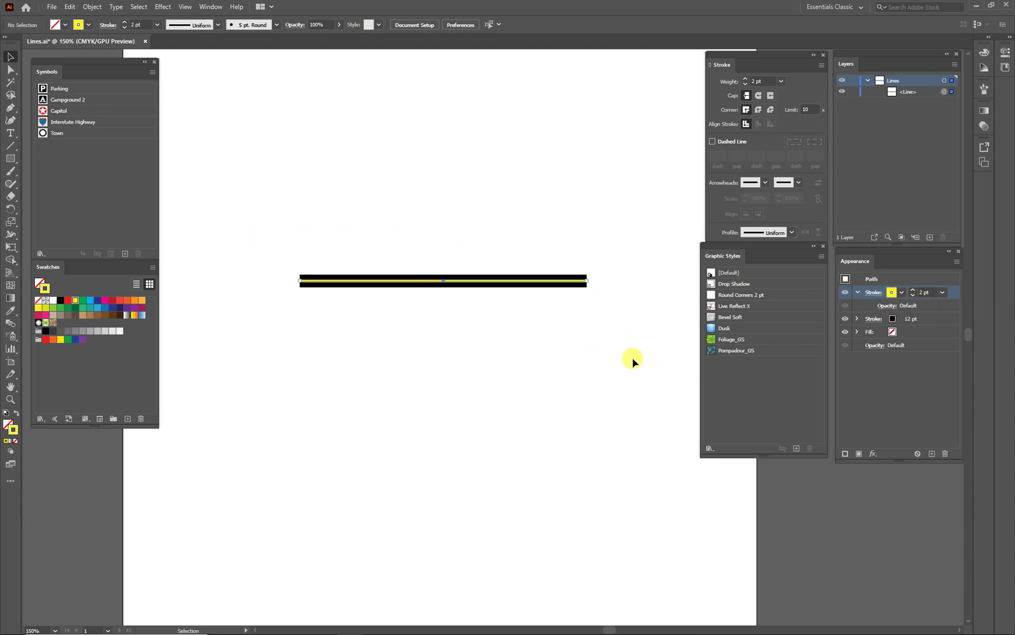
click(874, 293)
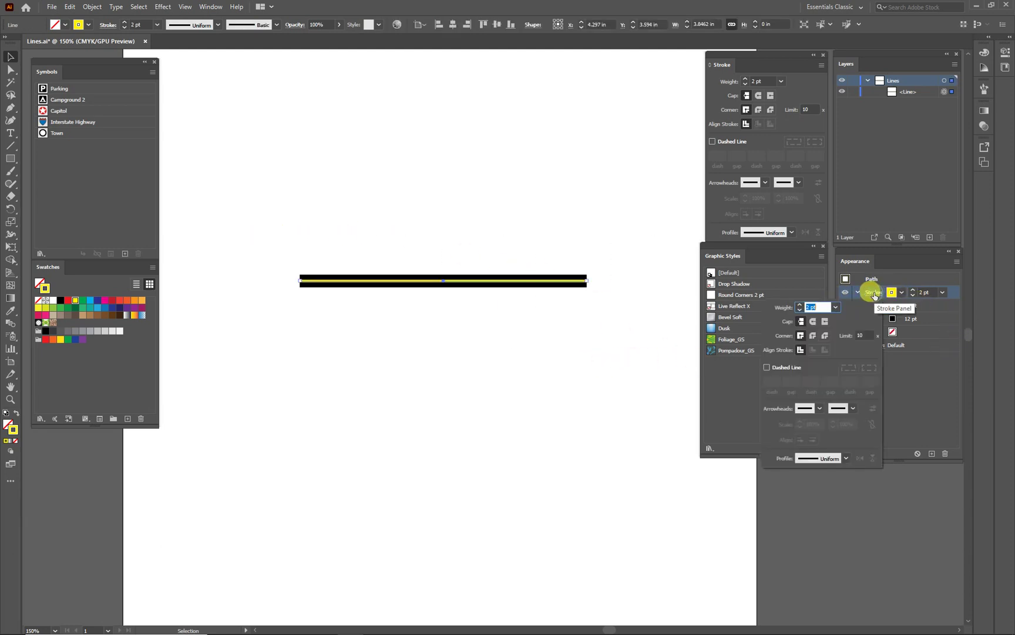
click(767, 366)
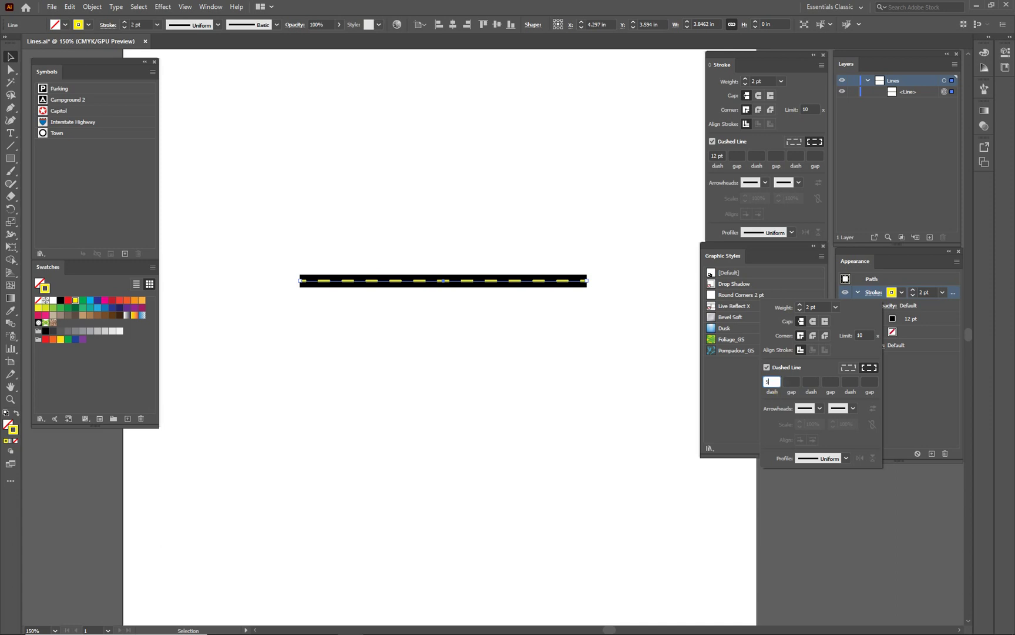
click(791, 381)
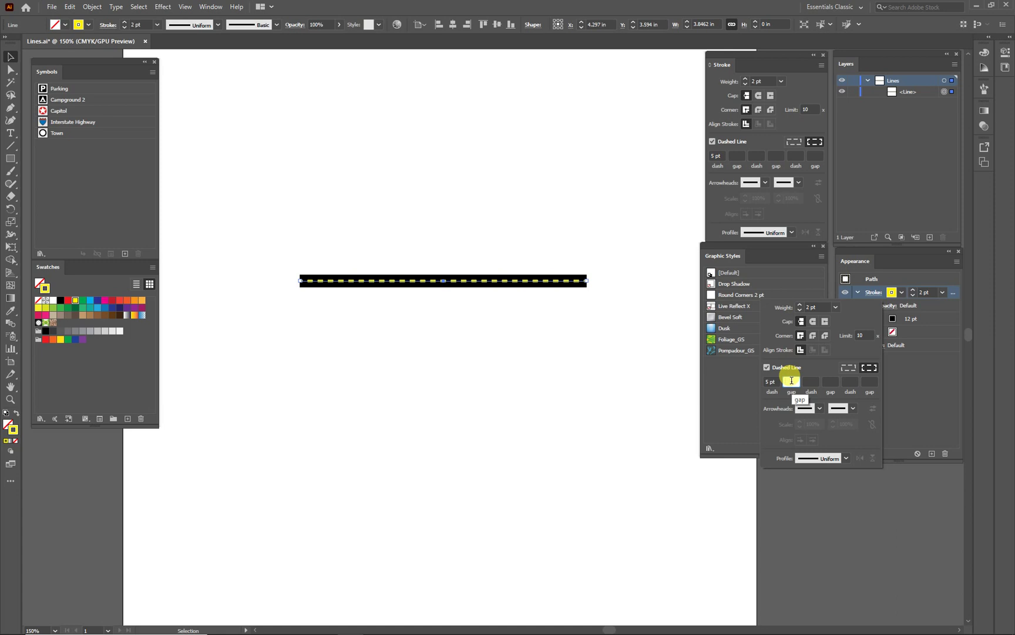
text(5)
click(791, 380)
text(10)
key(Return)
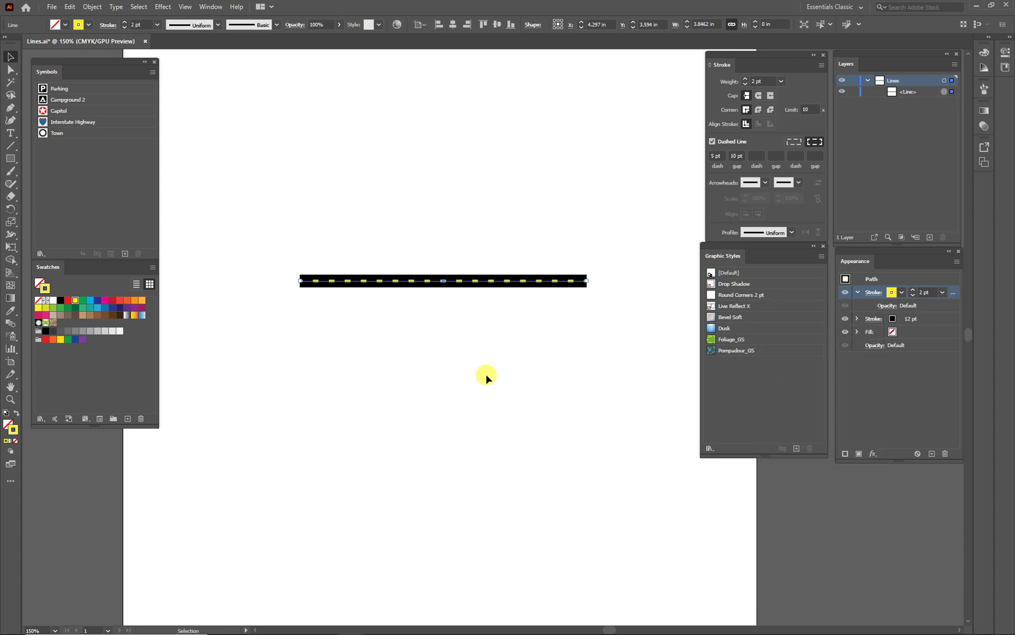
click(481, 327)
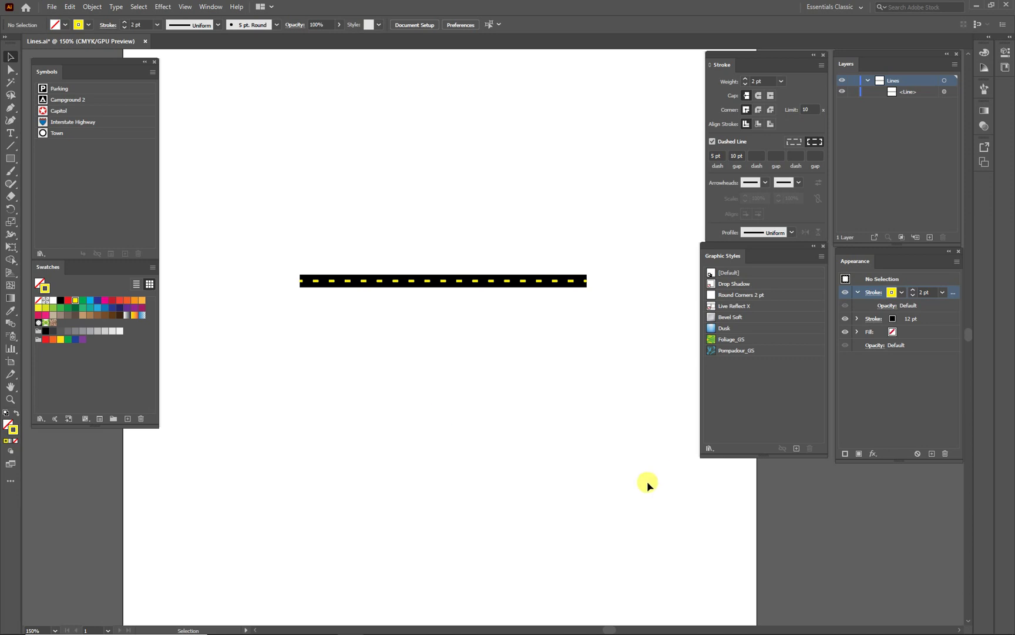
- Save the selected road line as a new graphic style named 'Divided Hwy'
drag(248, 209, 626, 374)
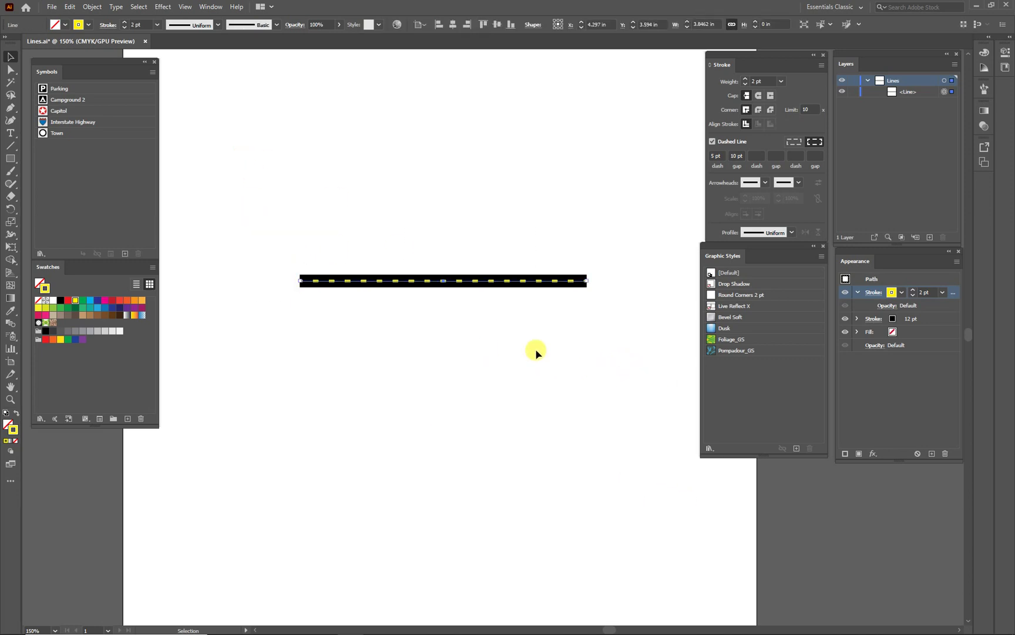
drag(443, 283, 449, 312)
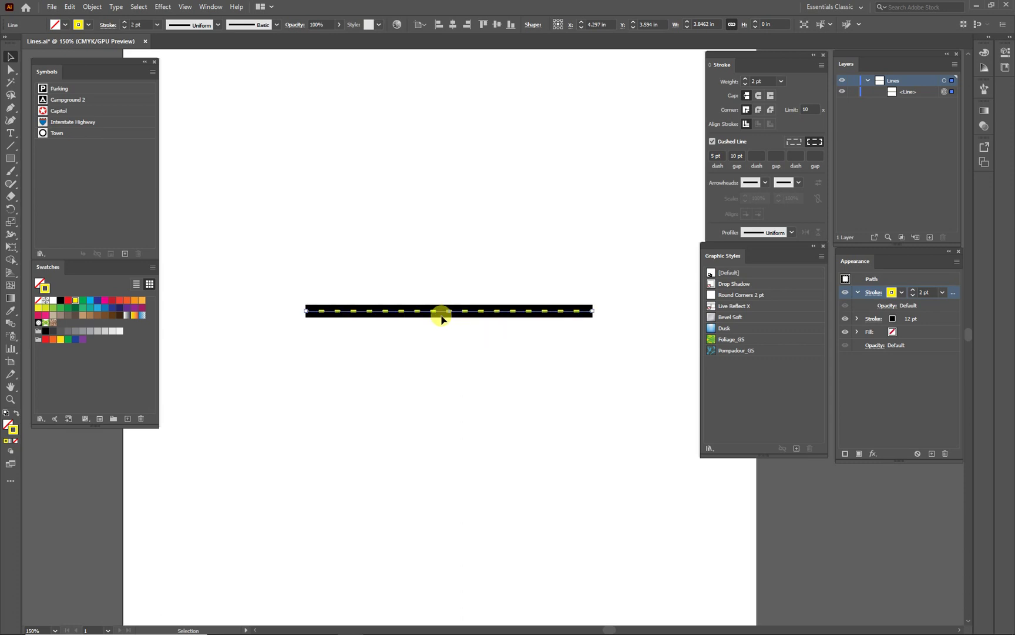
click(821, 257)
click(864, 257)
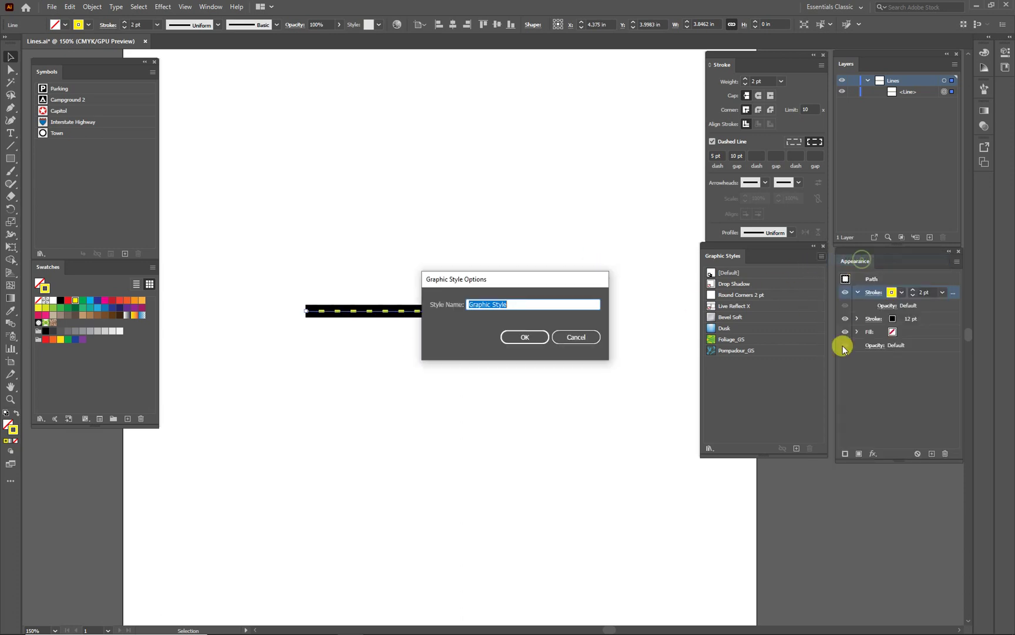
text(Divided Hwy)
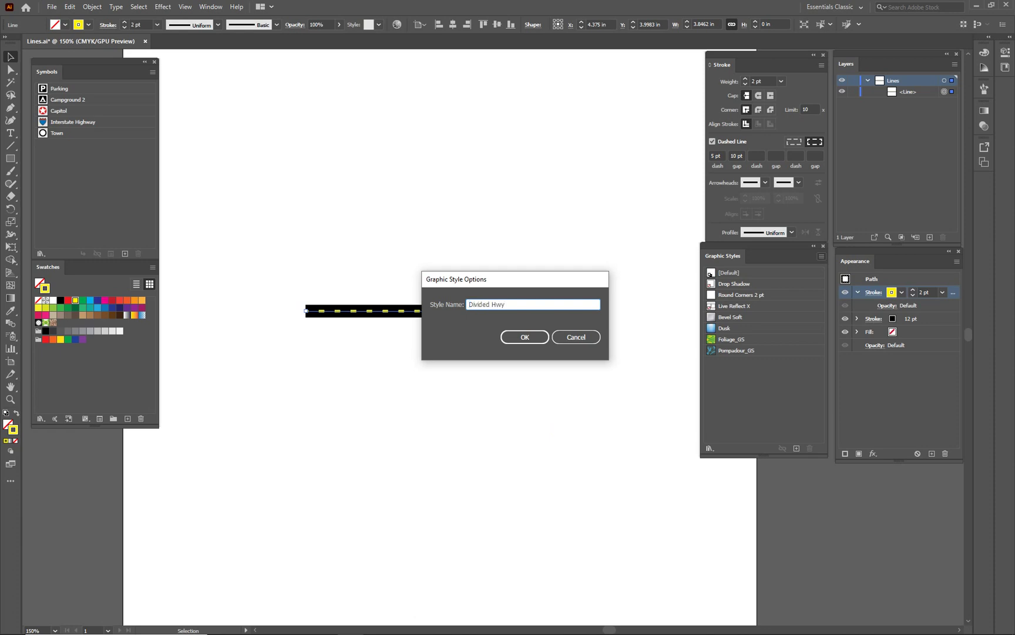
click(517, 337)
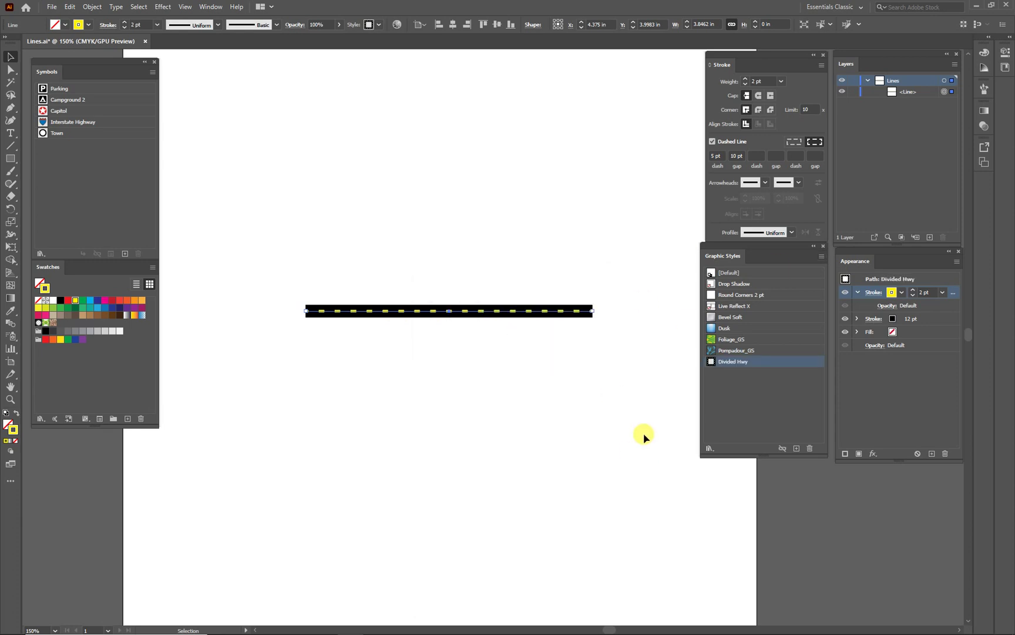
click(437, 455)
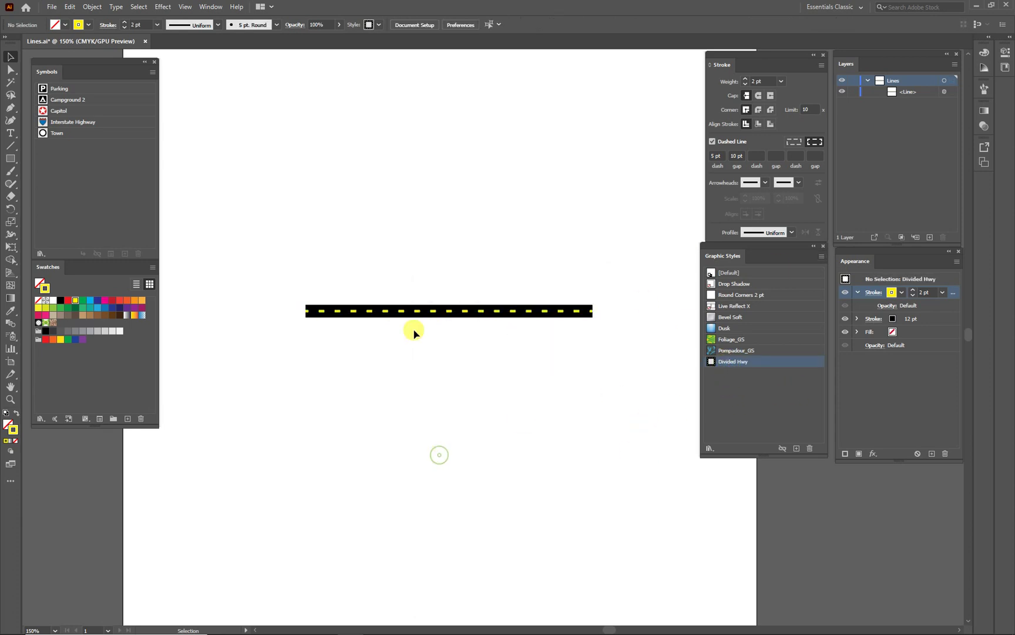
- Draw a sloped line above the first road and apply the Divided Hwy style to it
click(10, 146)
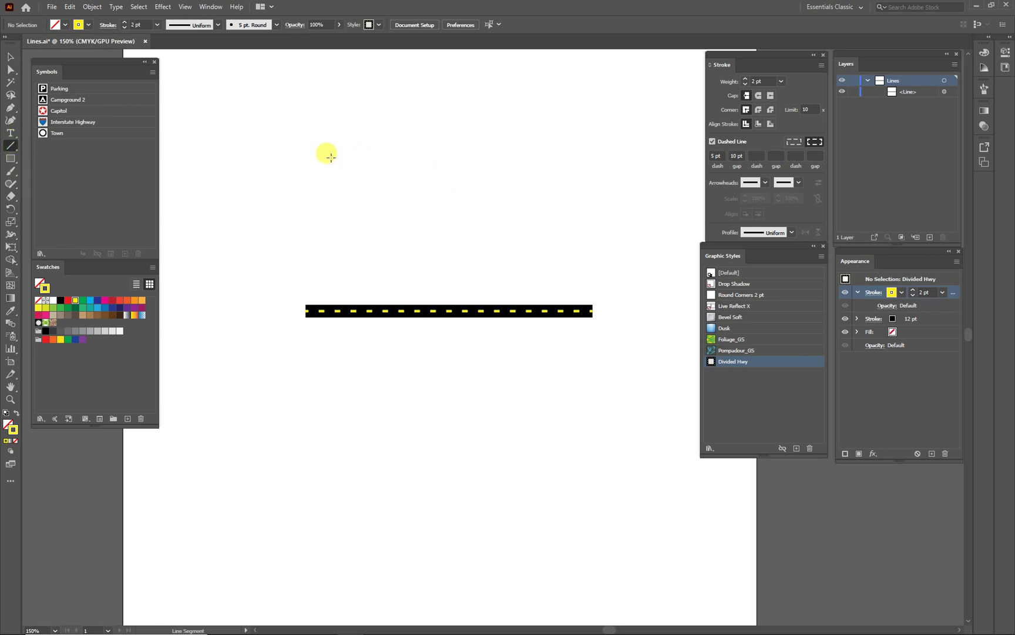
drag(331, 158, 517, 210)
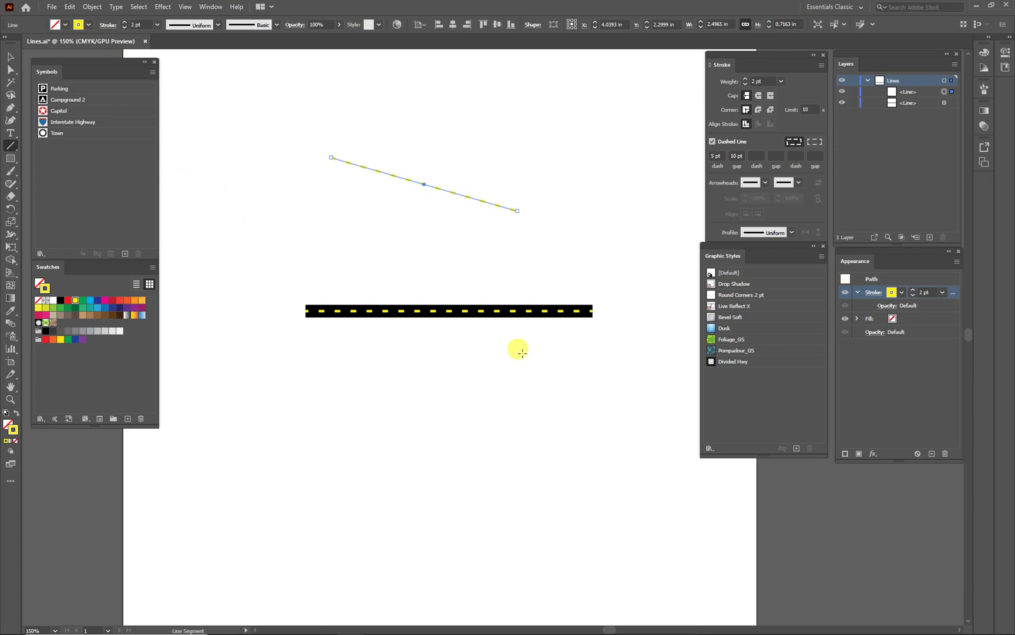
click(723, 361)
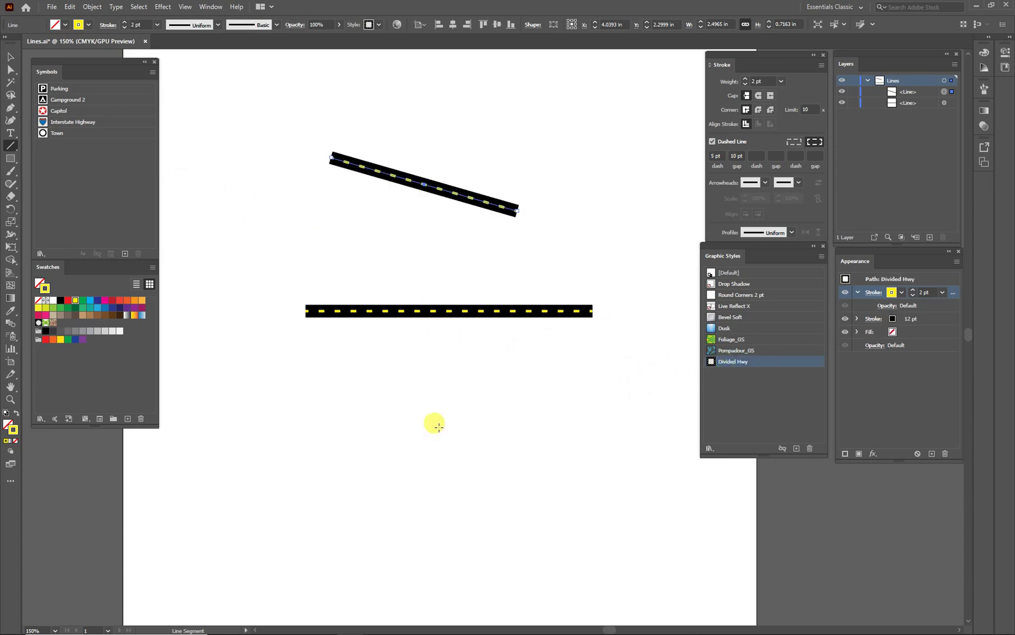
click(10, 58)
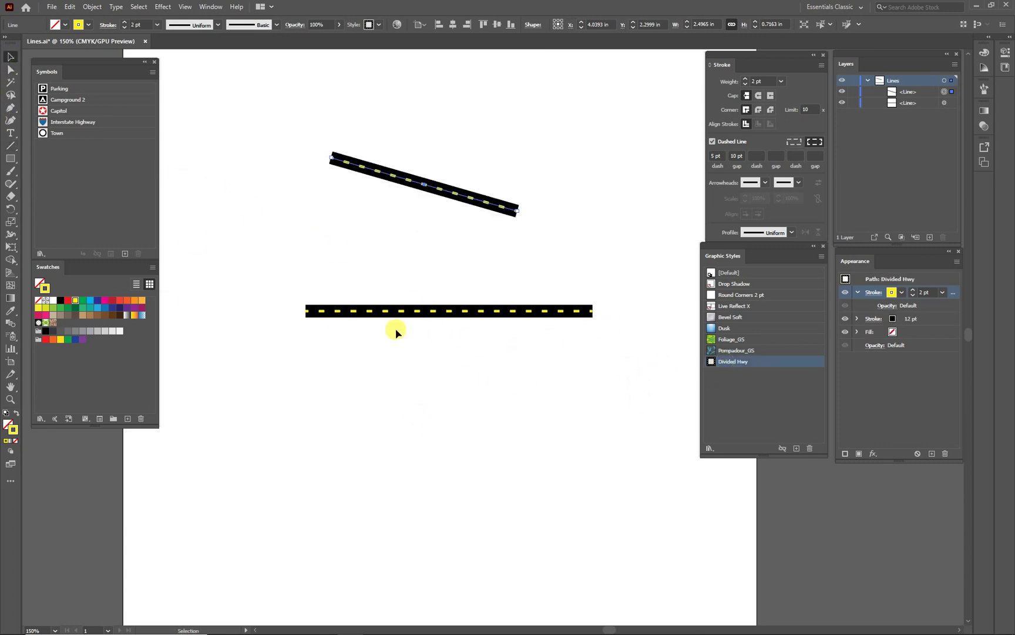
click(480, 399)
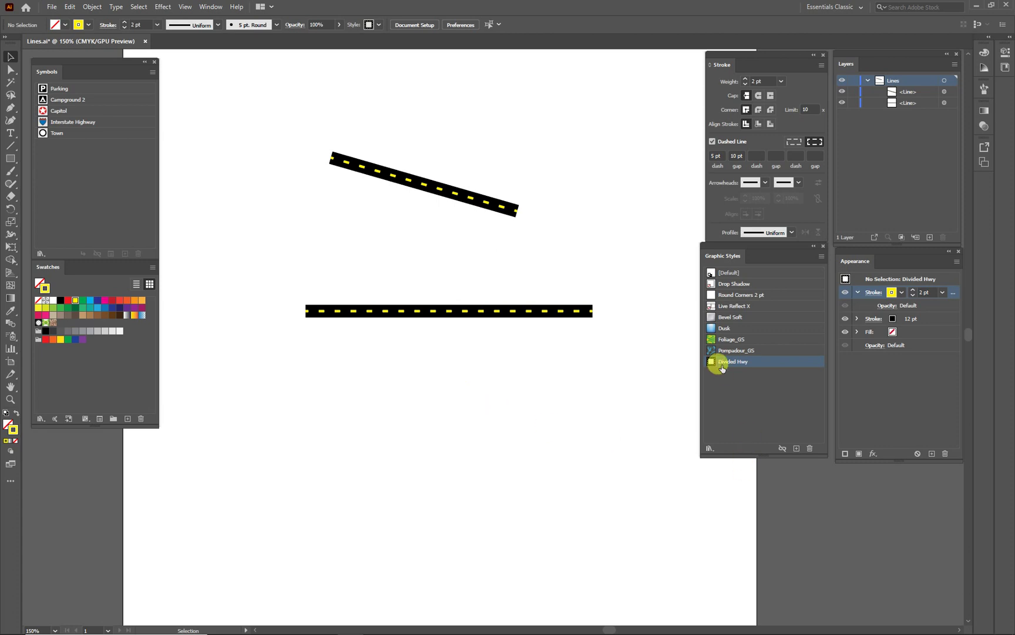
- Delete the Pompadour_GS graphic style
click(749, 273)
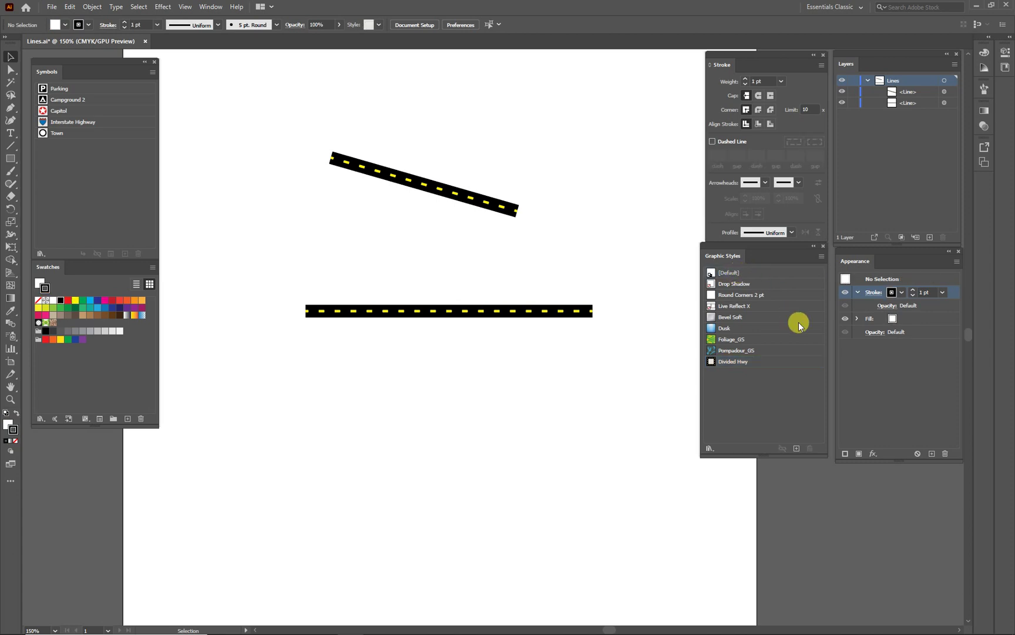
click(752, 351)
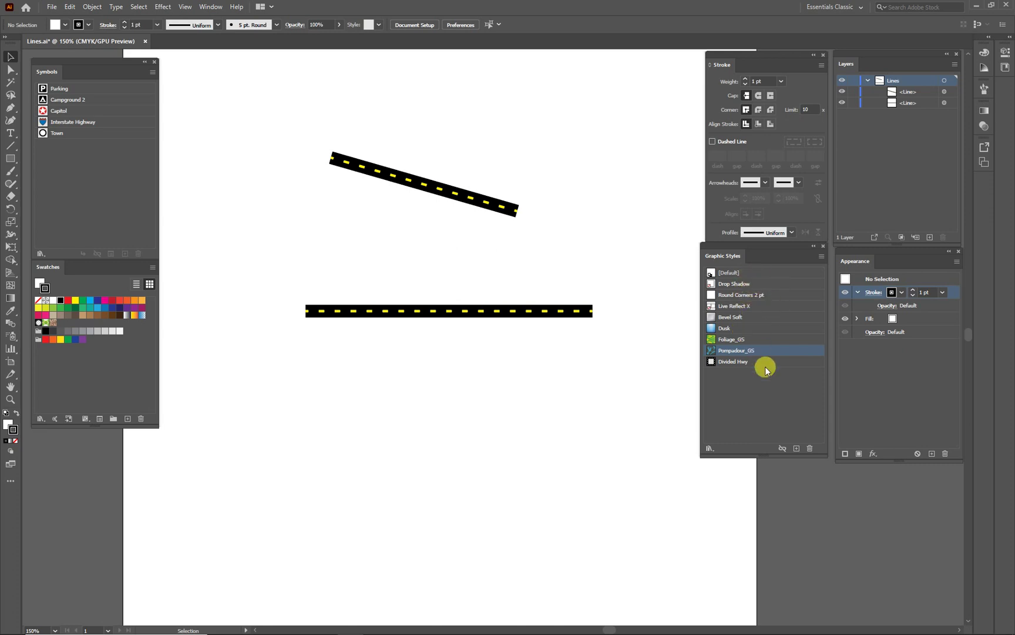
click(808, 449)
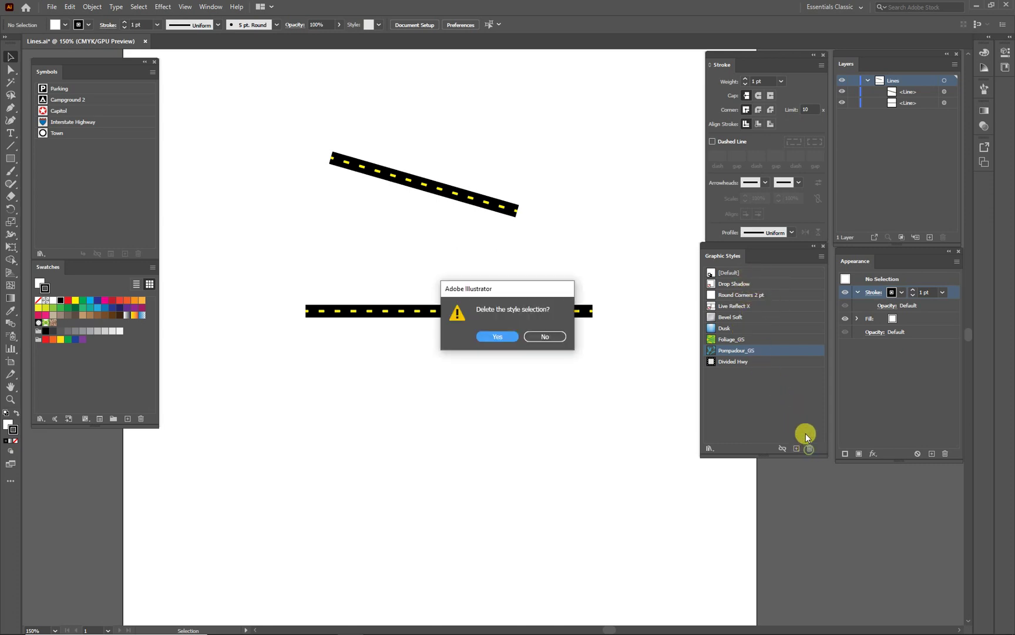
click(507, 339)
- Delete the remaining unwanted styles through Foliage_GS, keeping Default and Divided Hwy
click(764, 339)
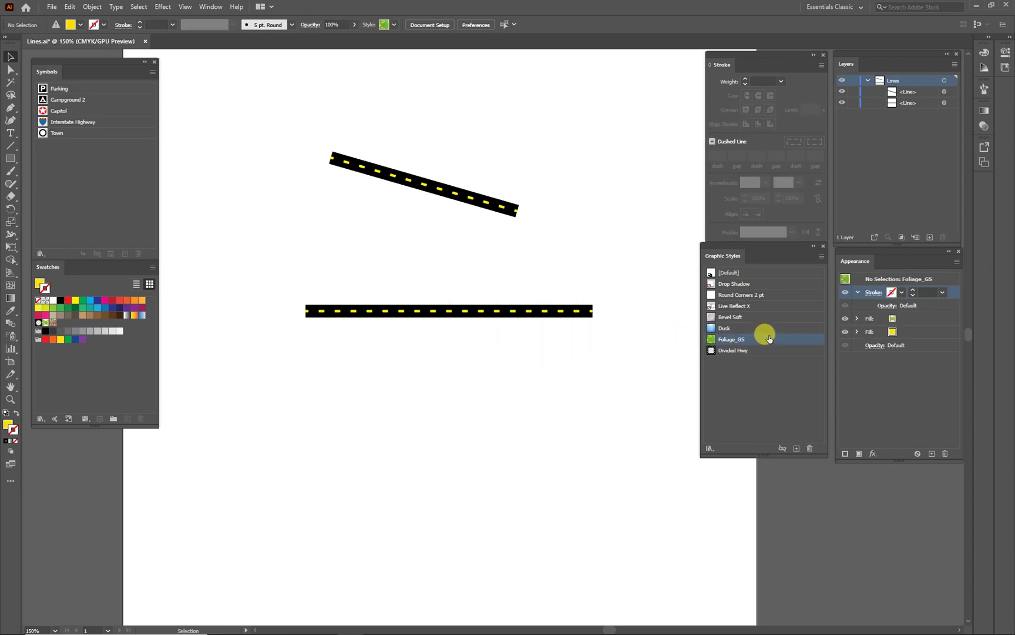
shift+click(782, 285)
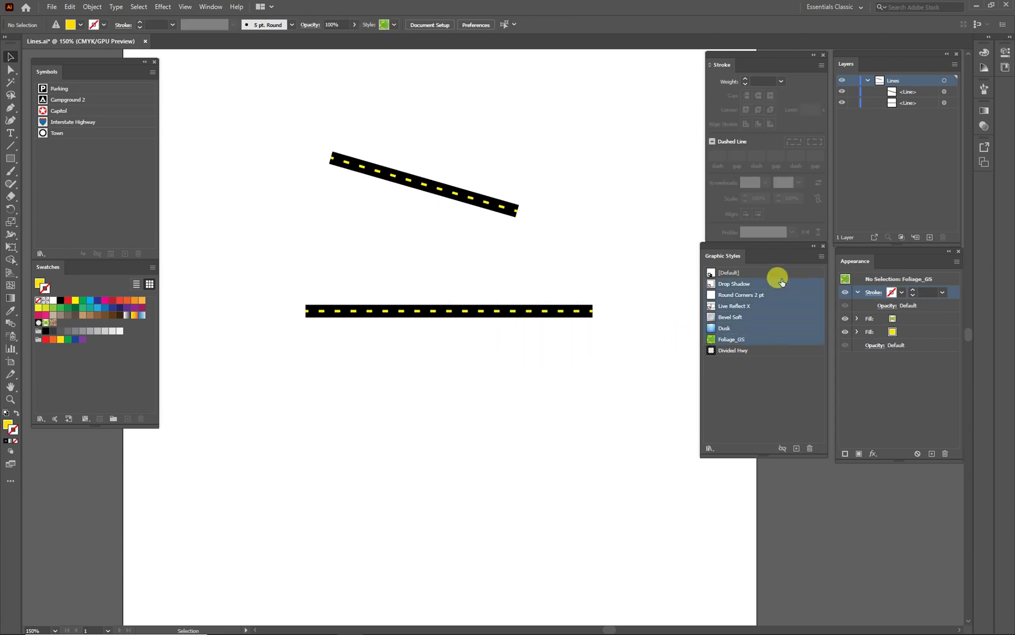
click(809, 447)
click(495, 336)
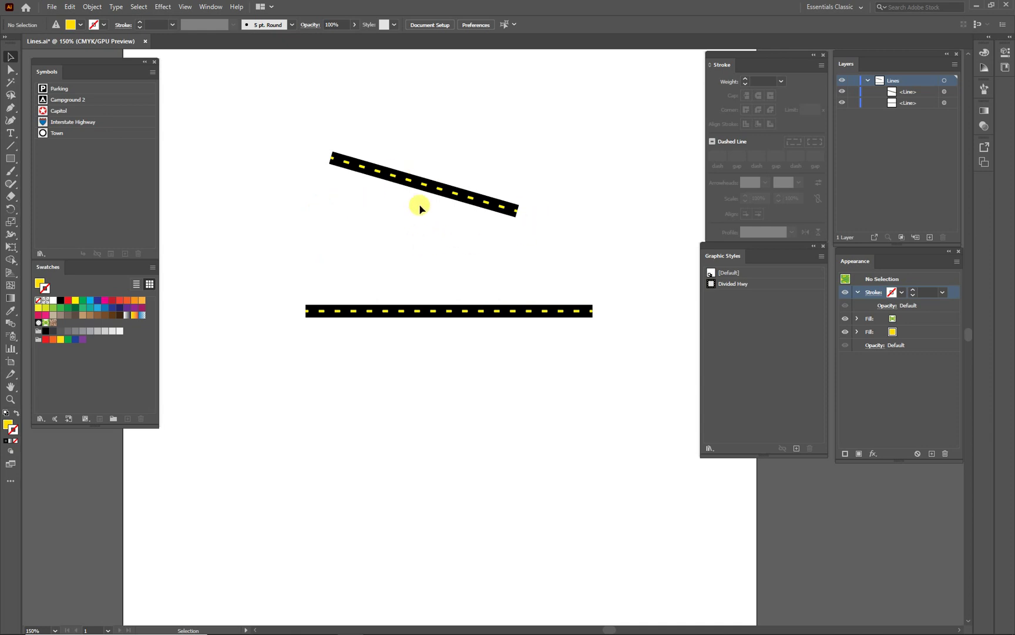
- Set the slanted road's dash gap to 5 pt
click(427, 185)
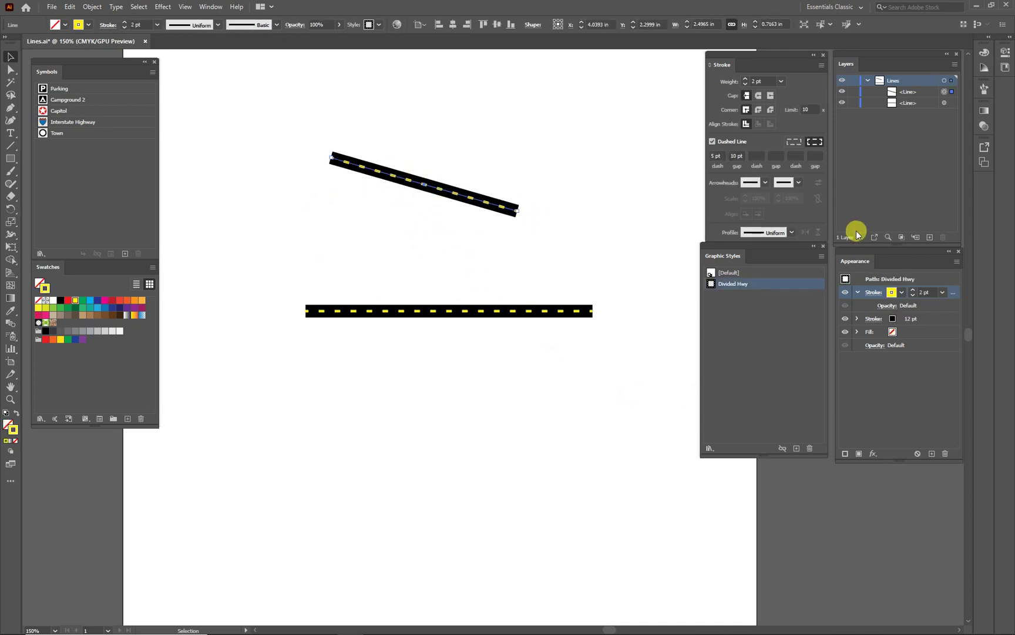
click(874, 292)
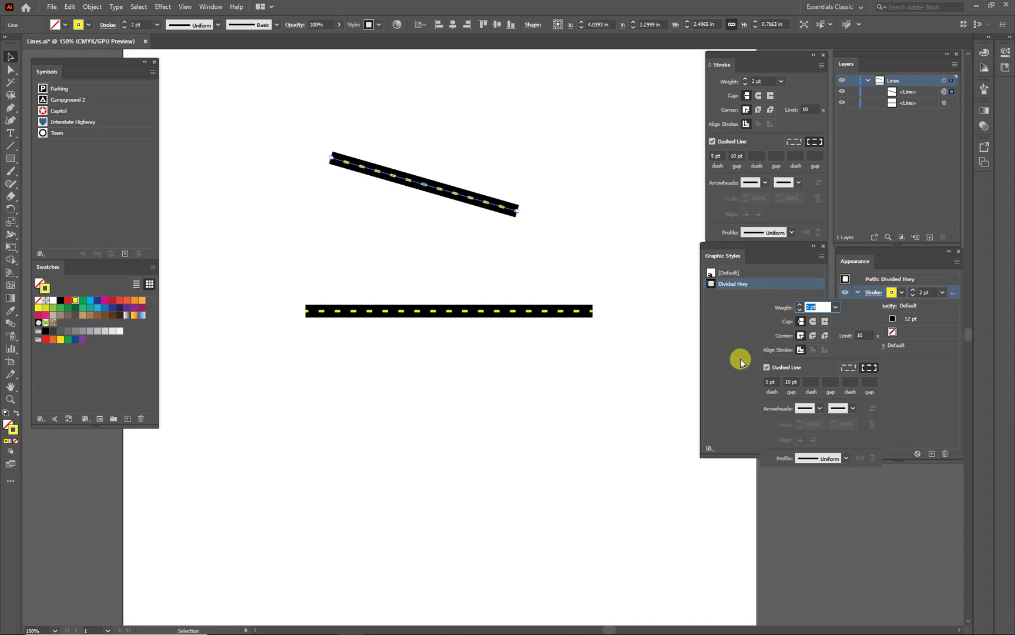
click(790, 381)
text(5)
key(Return)
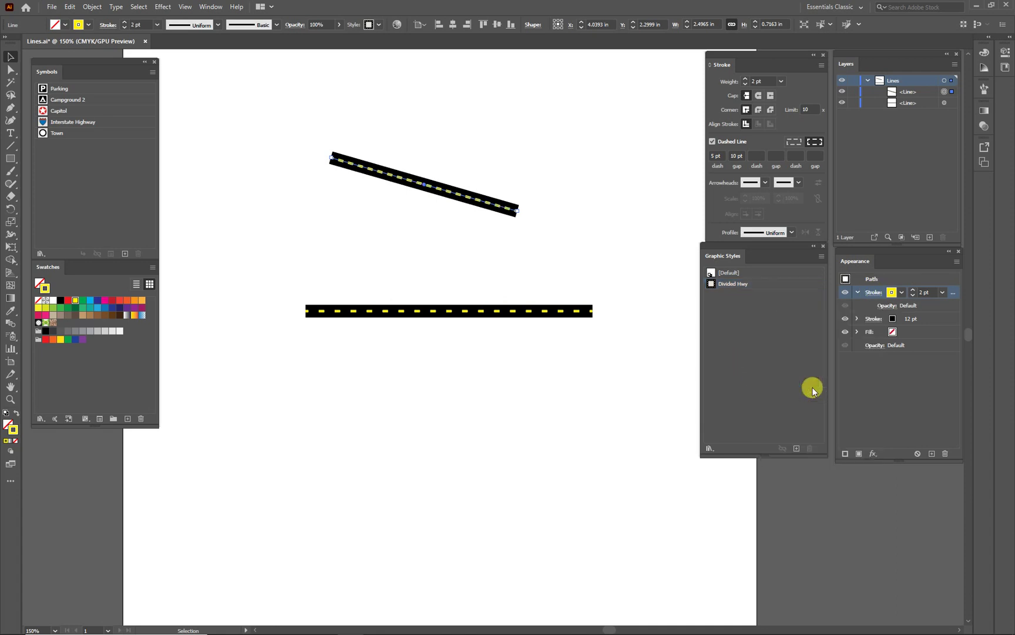
click(555, 254)
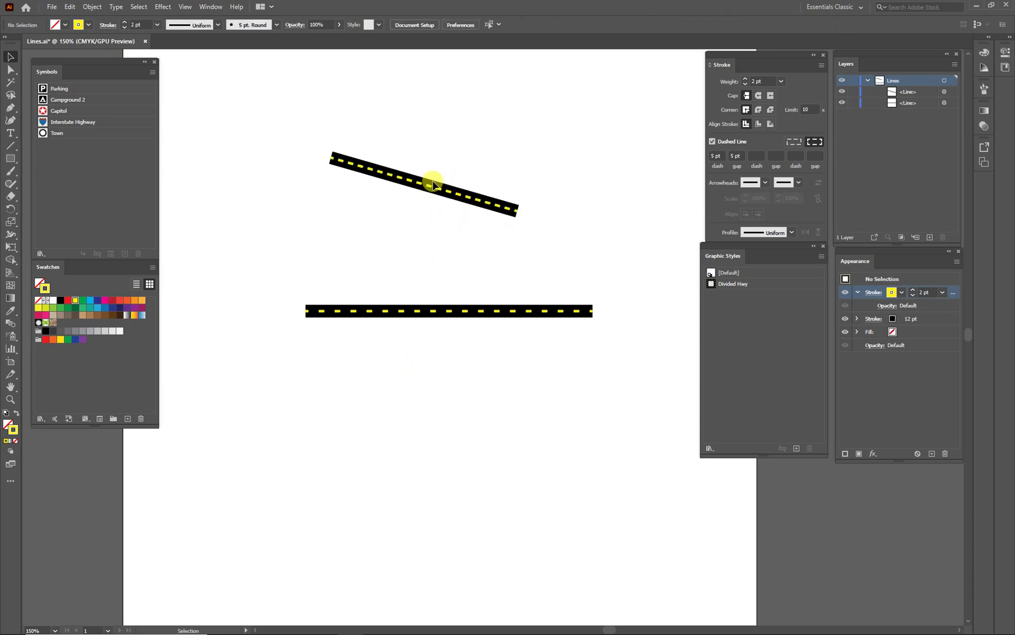
- Redefine the Divided Hwy graphic style from the slanted road's new dashes
click(453, 196)
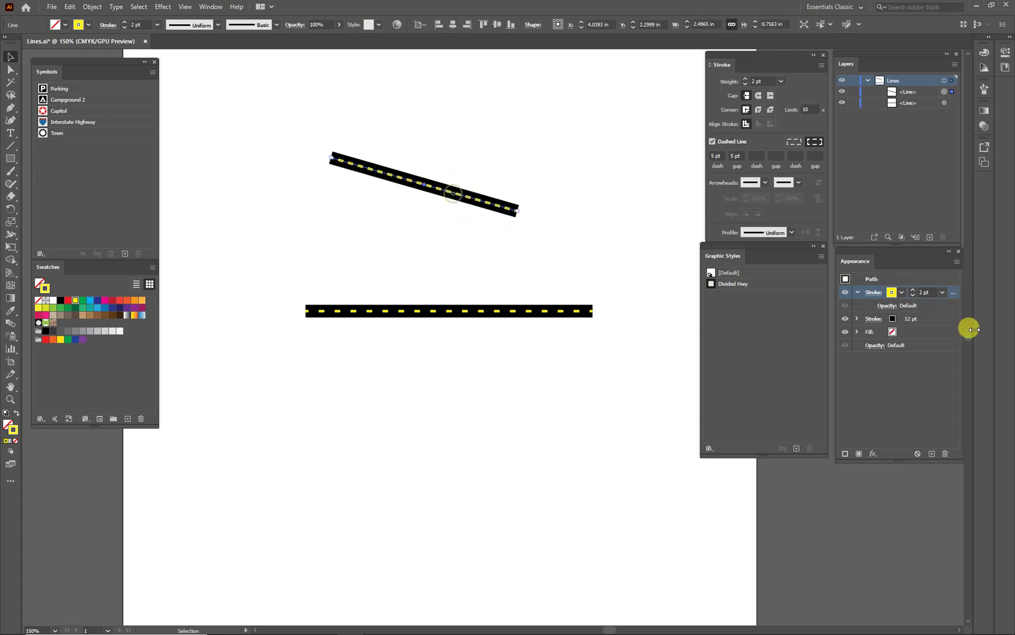
click(959, 262)
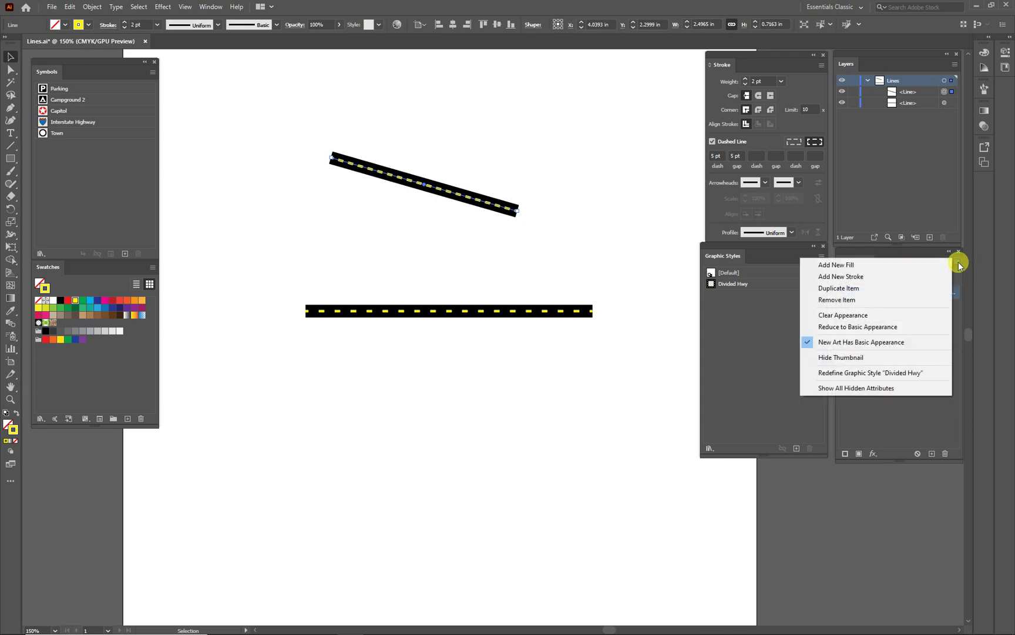
click(850, 373)
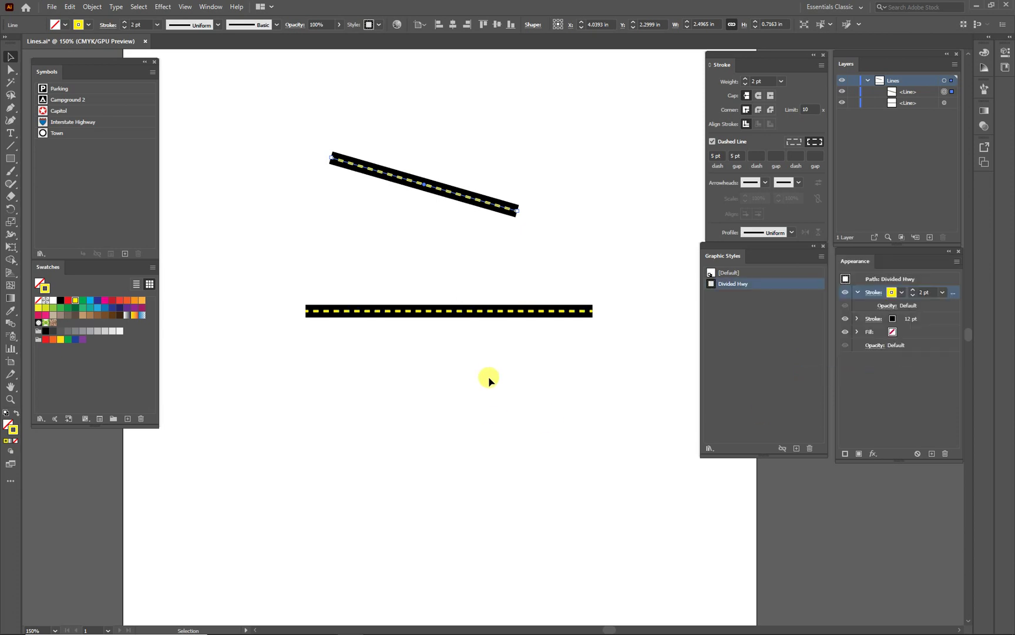
click(492, 328)
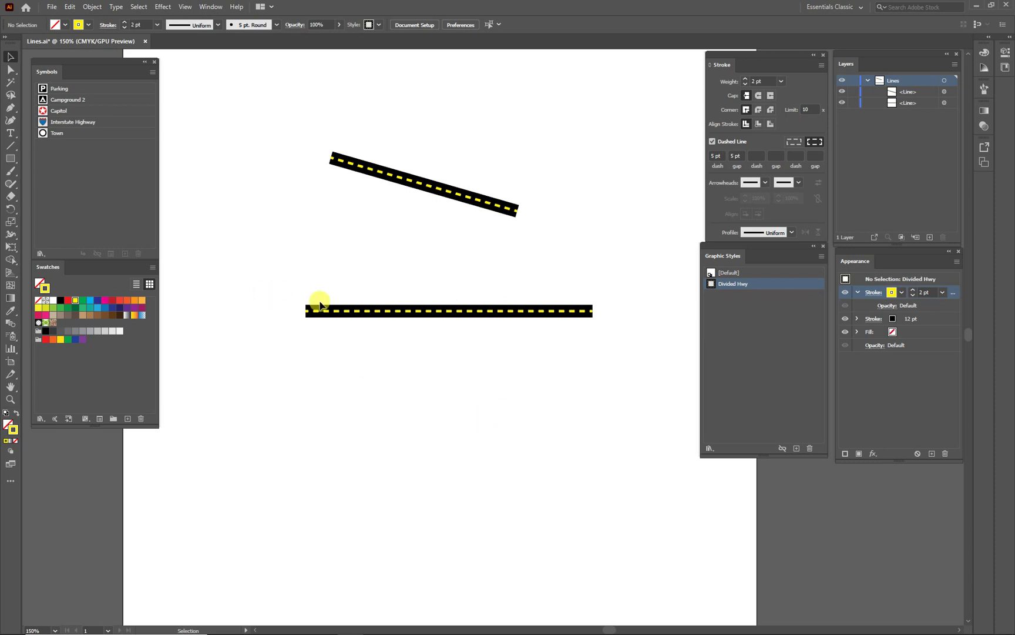
click(450, 313)
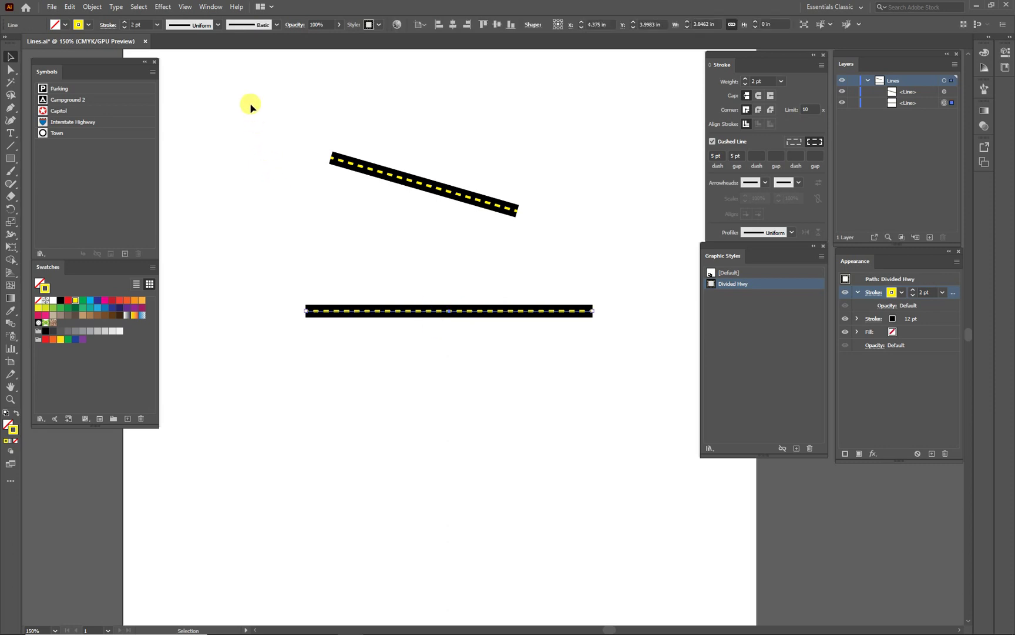
drag(250, 103, 646, 397)
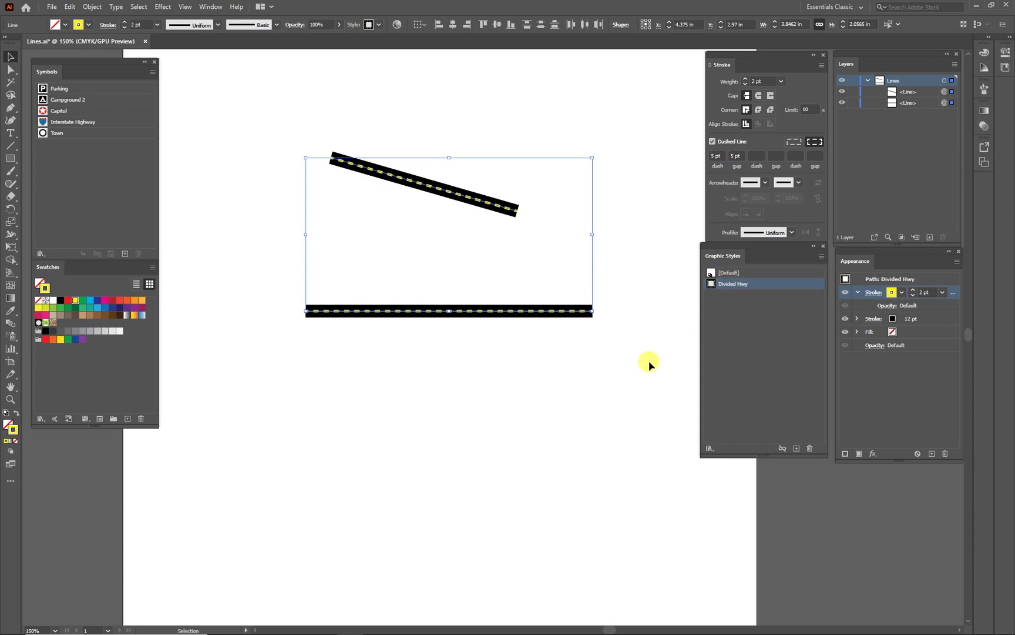
click(595, 352)
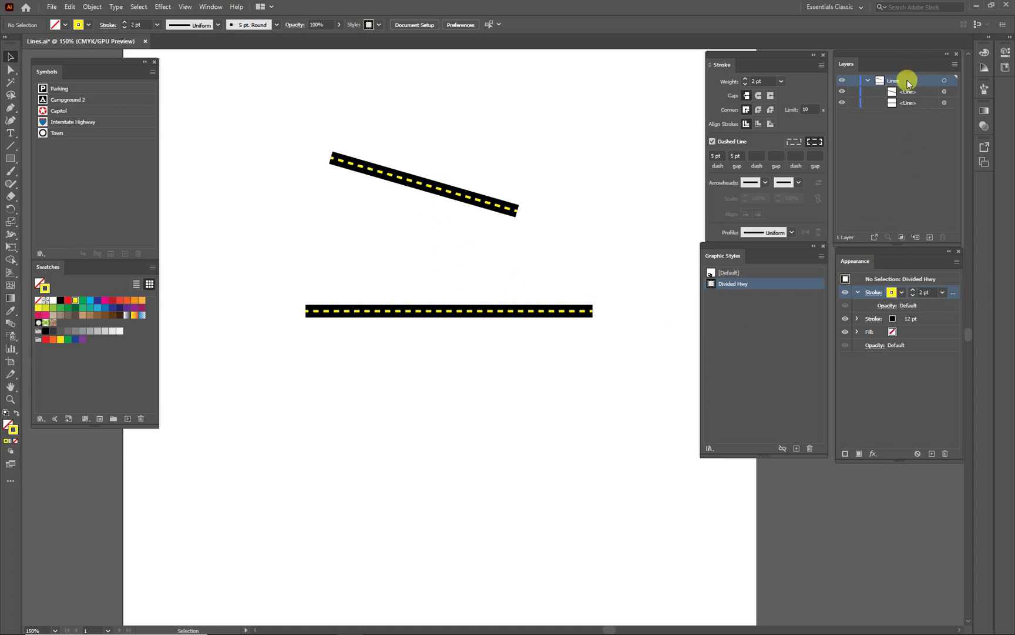
click(944, 91)
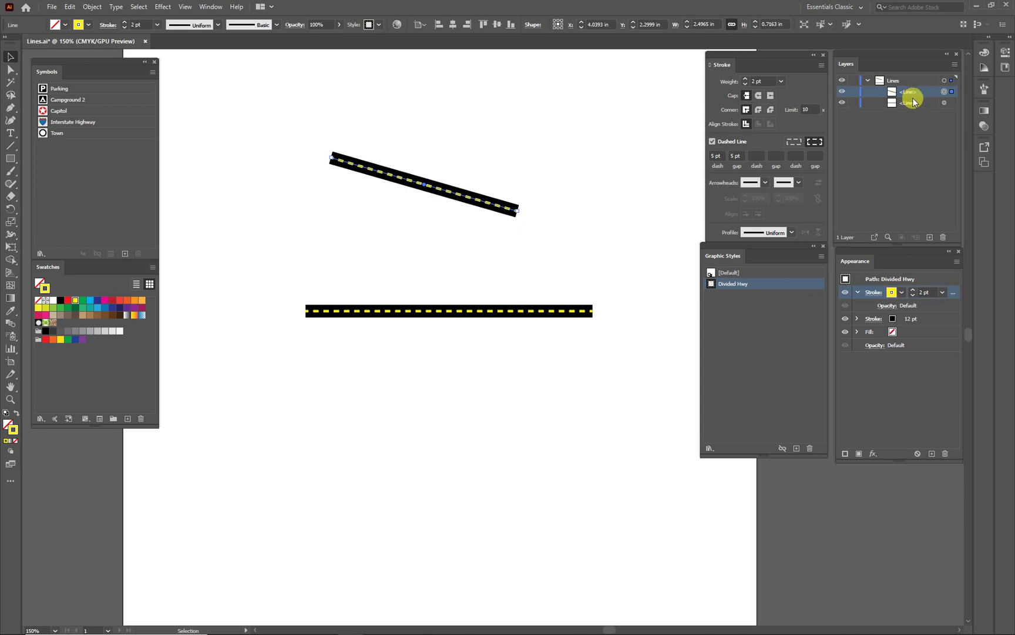
click(906, 80)
click(942, 80)
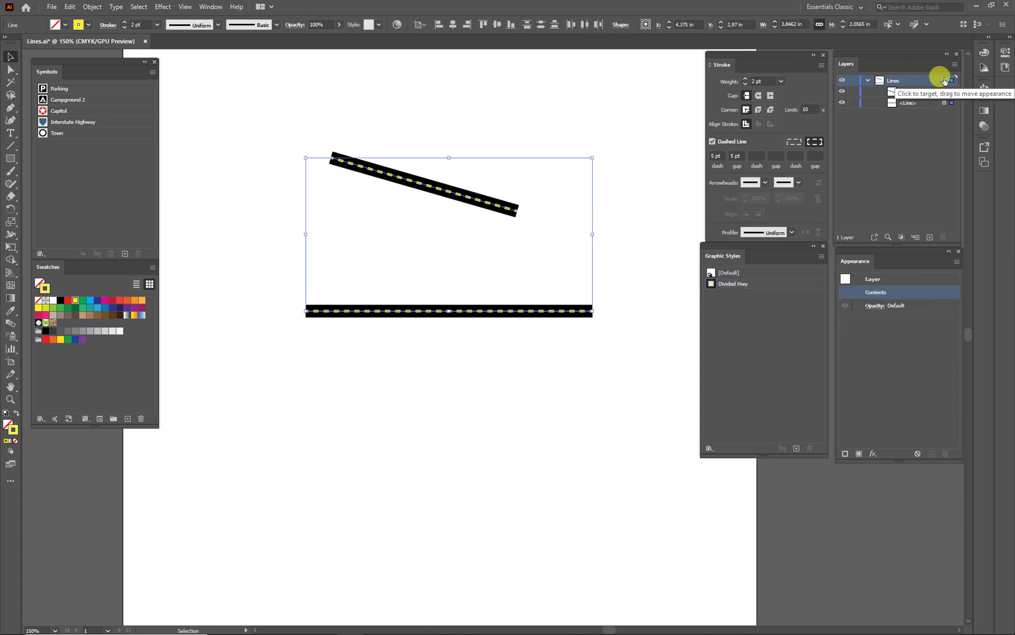
click(516, 424)
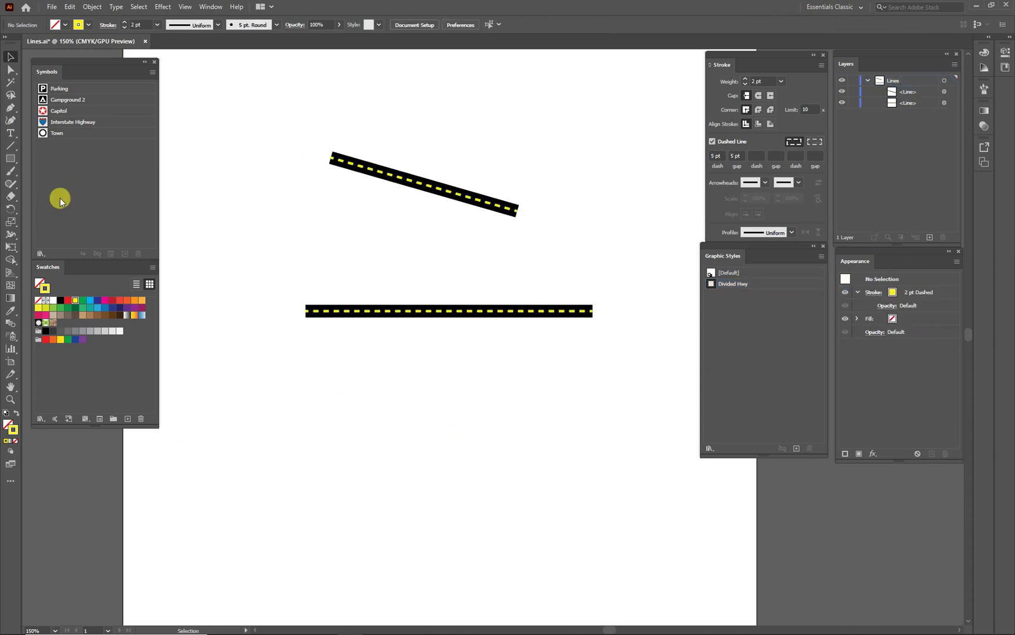
click(12, 148)
drag(289, 415, 604, 415)
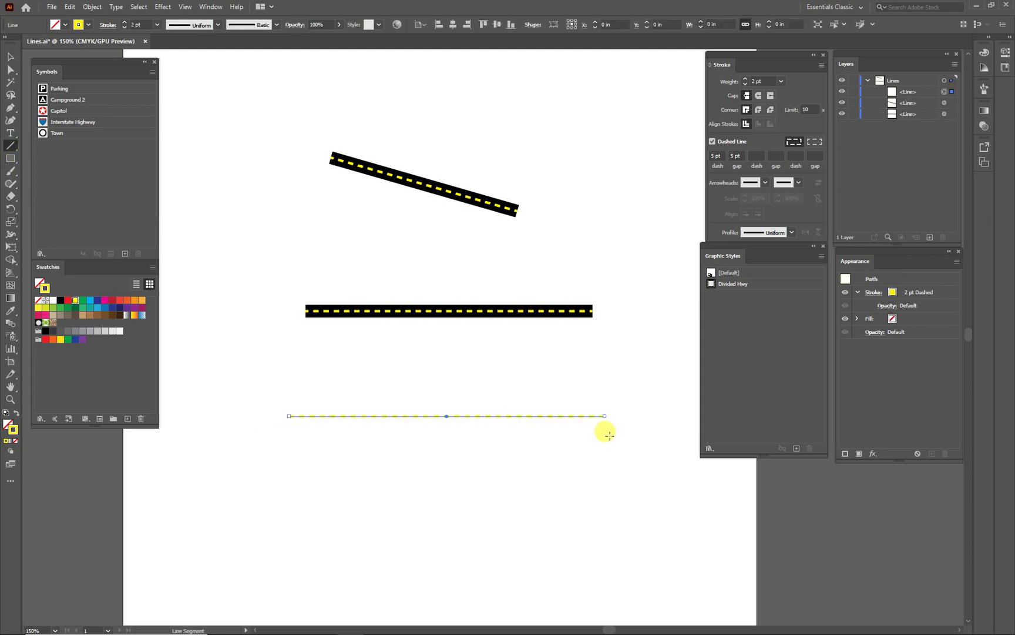
- Make the new line's stroke solid and white instead of dashed
click(878, 294)
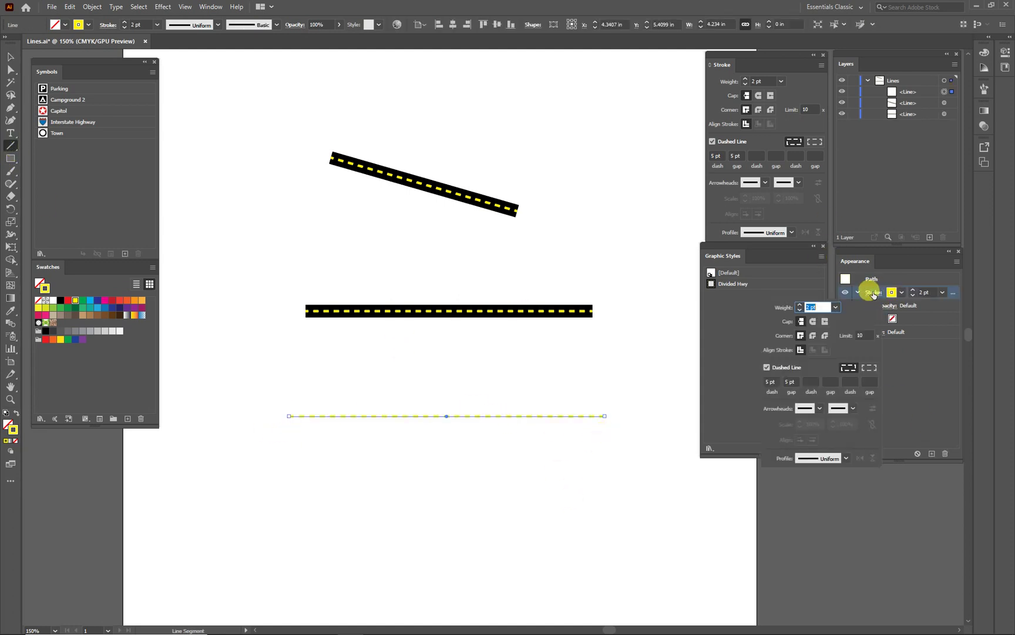
click(766, 368)
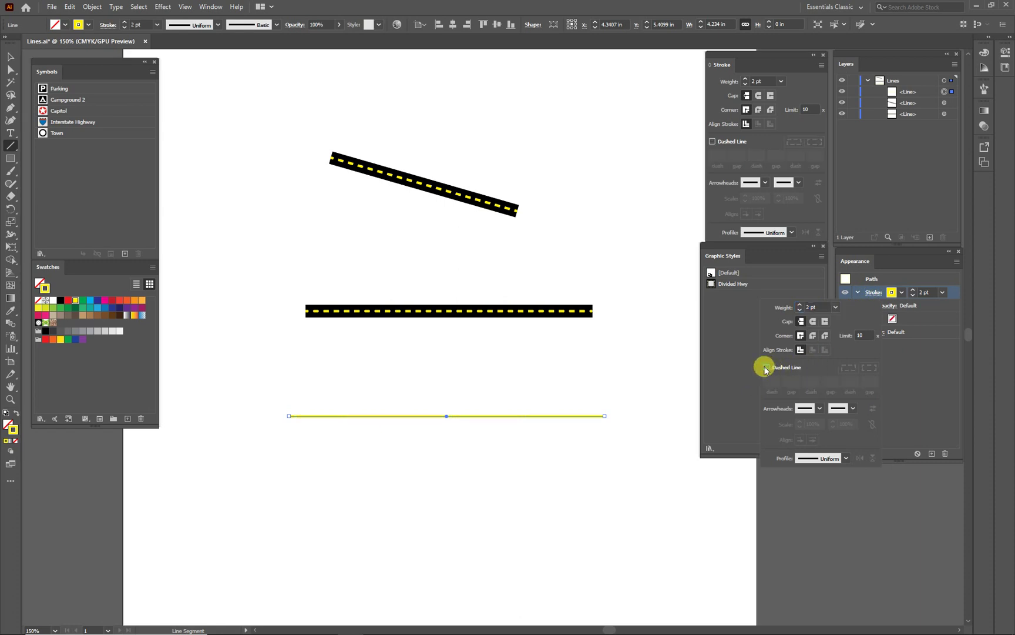
click(910, 392)
click(902, 293)
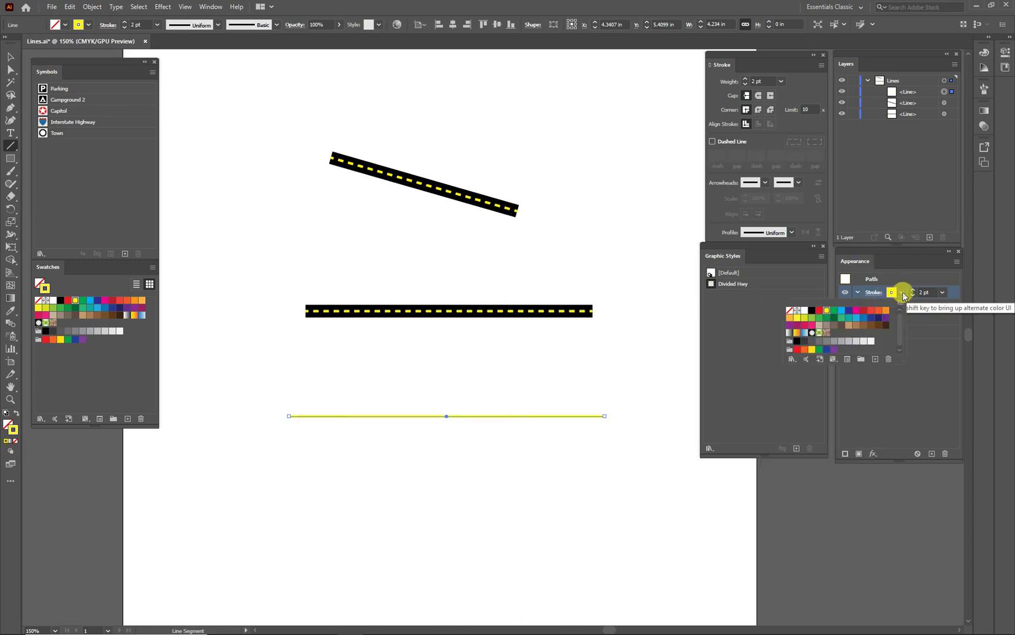
click(805, 310)
click(927, 393)
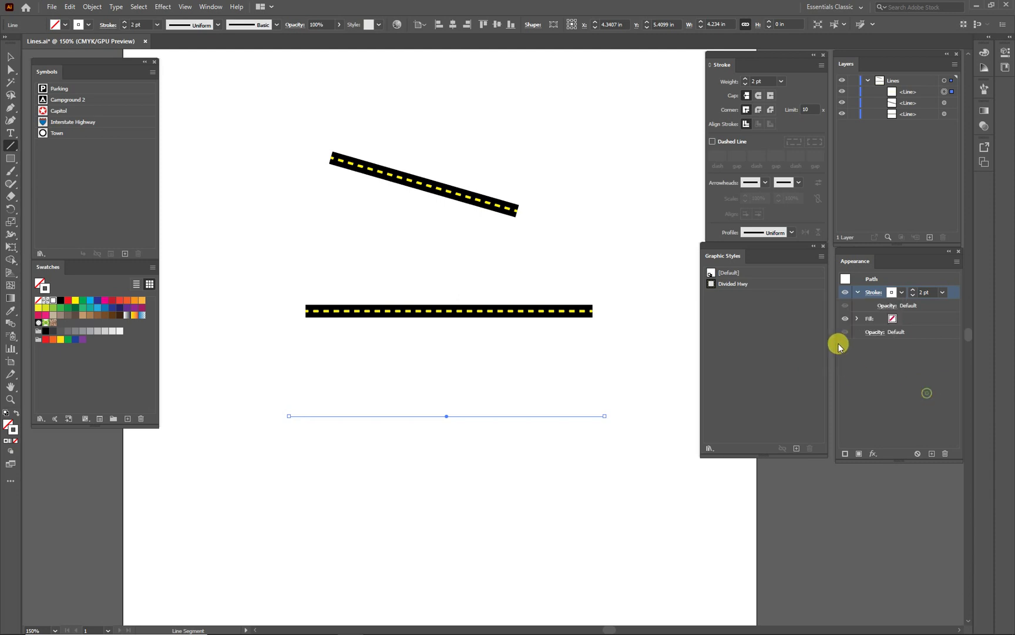
- Add a second stroke beneath it in black at 5 pt
click(844, 455)
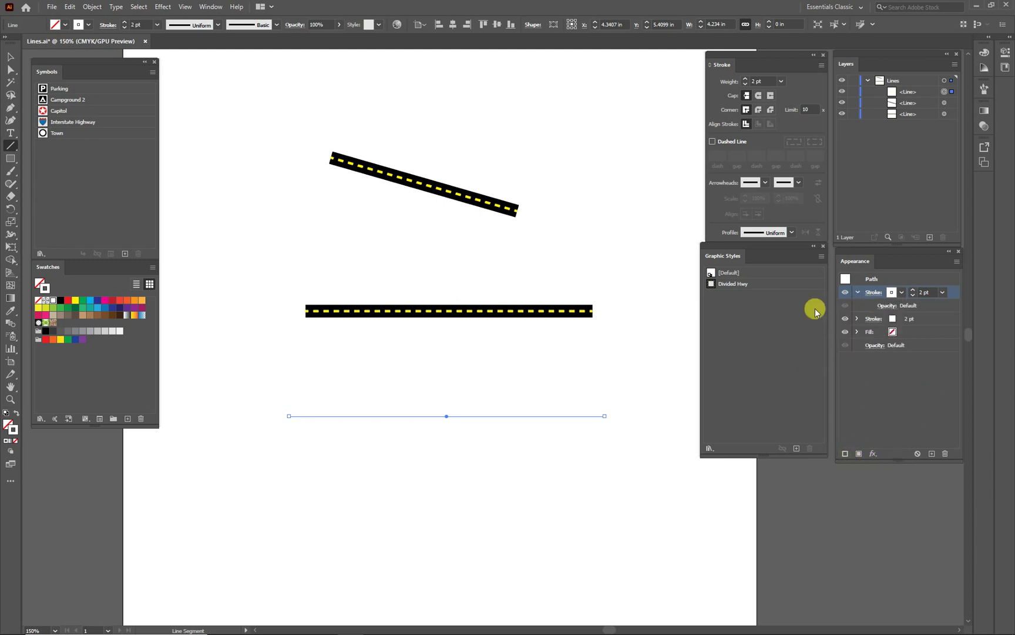
click(919, 319)
click(901, 320)
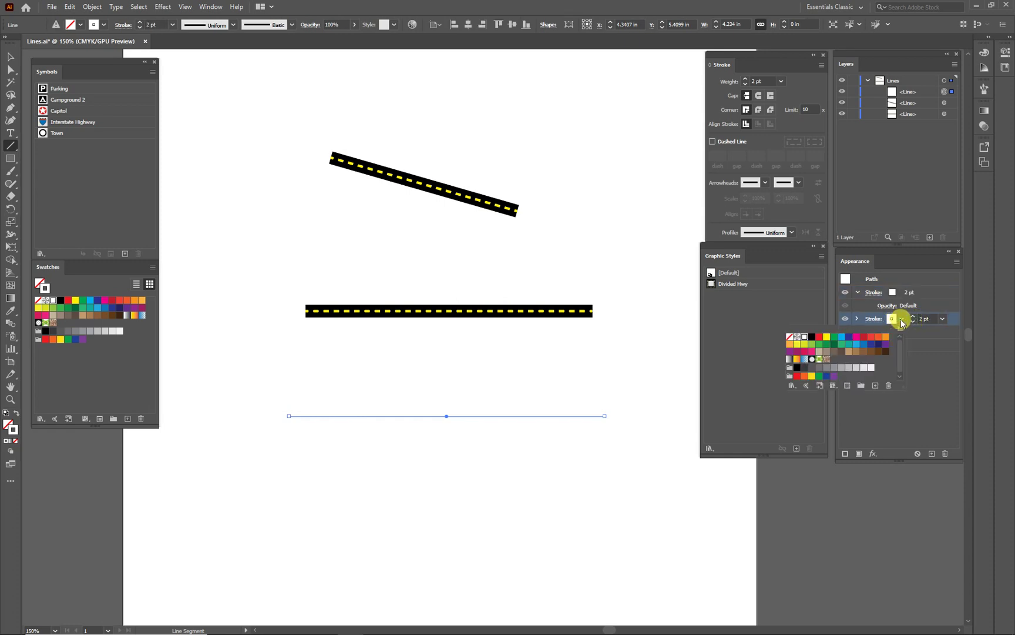
click(812, 340)
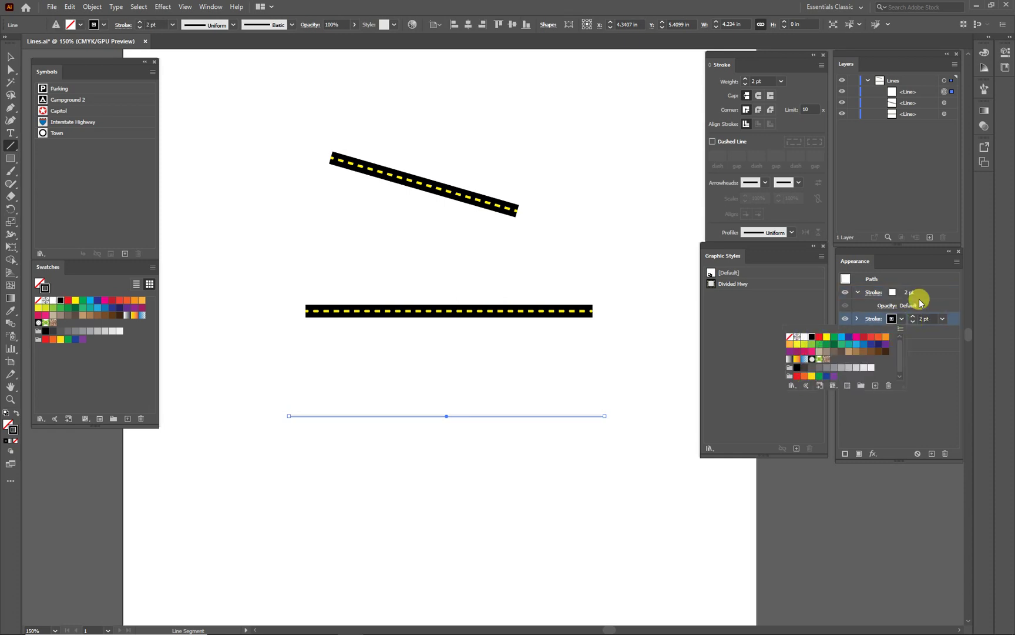
click(912, 319)
click(913, 317)
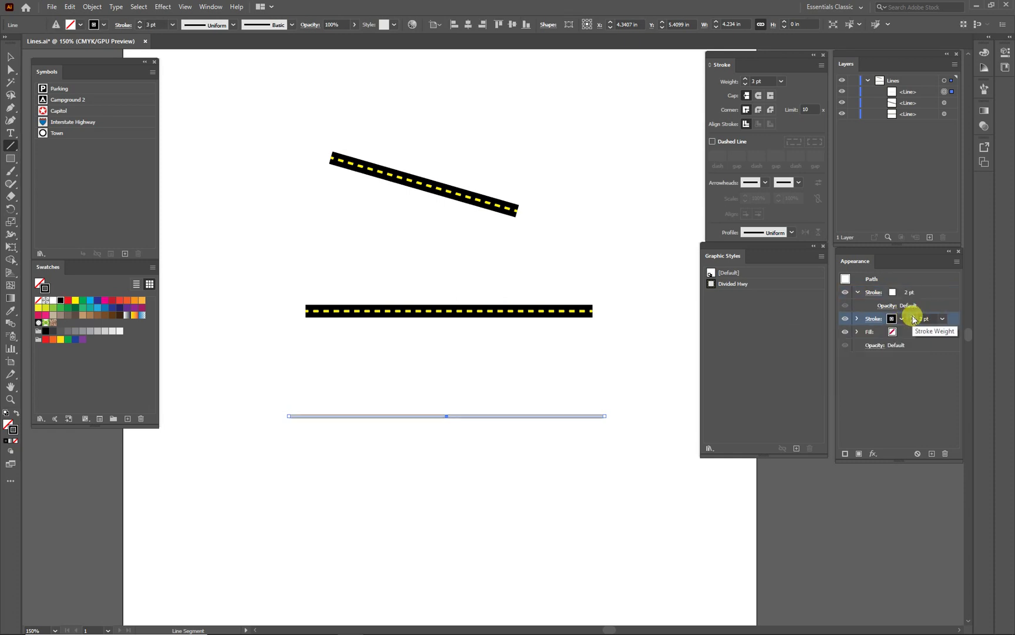
click(913, 317)
click(913, 317)
- Move the white-over-black line up closer to the other roads
click(545, 475)
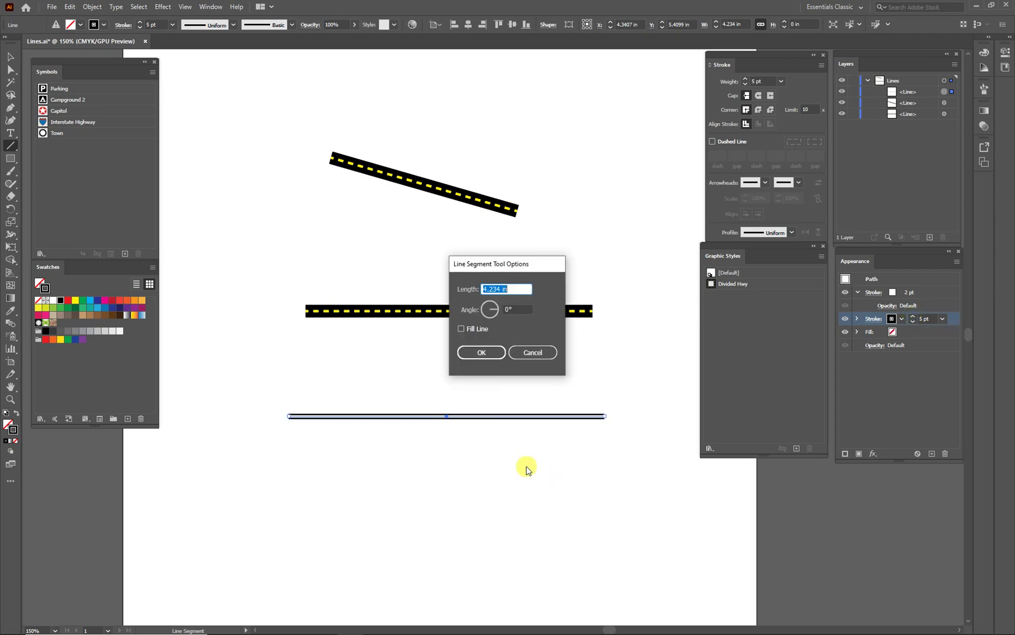
click(532, 351)
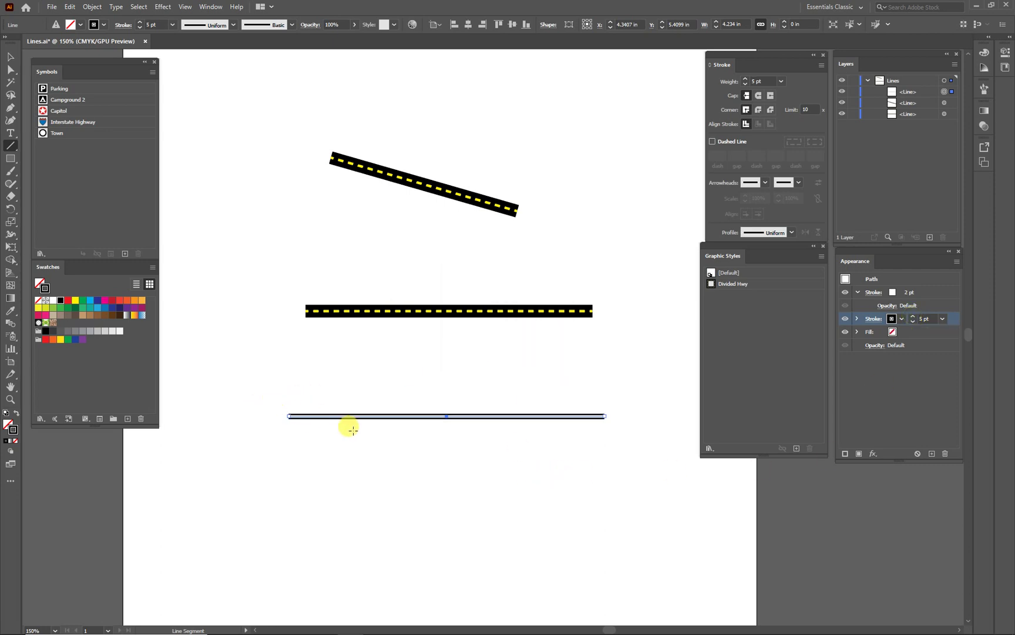
key(v)
click(373, 513)
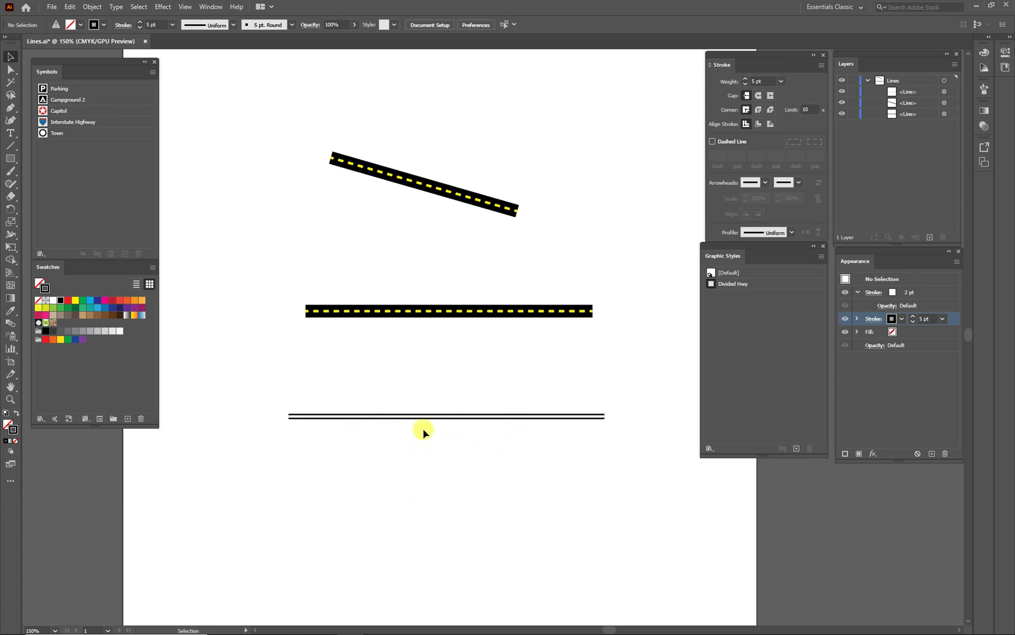
drag(428, 415, 430, 381)
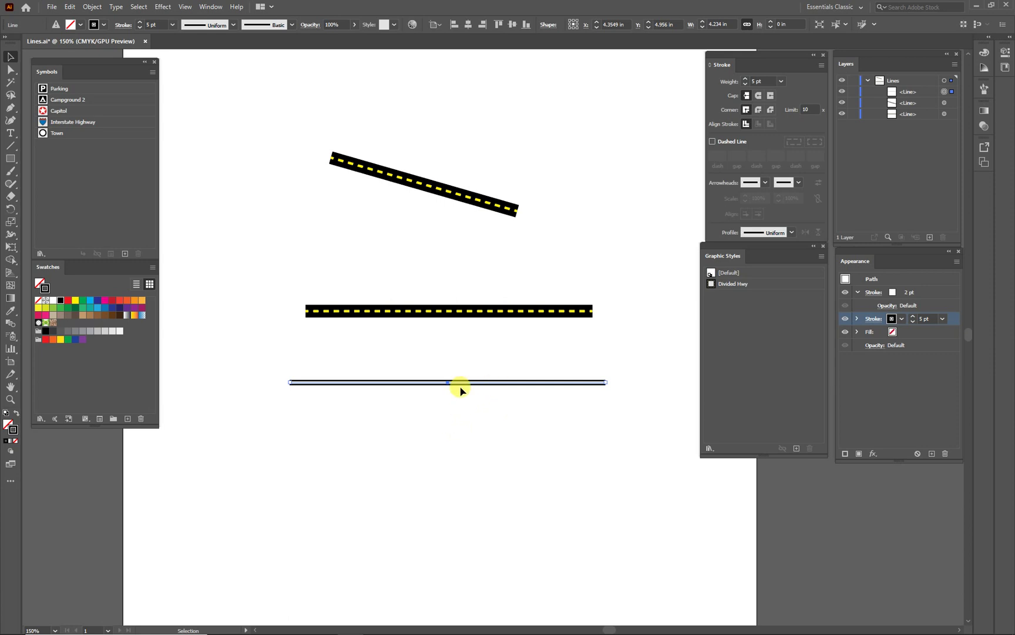
- Save the white-over-black line's look as a new graphic style named Cased Rd
click(821, 257)
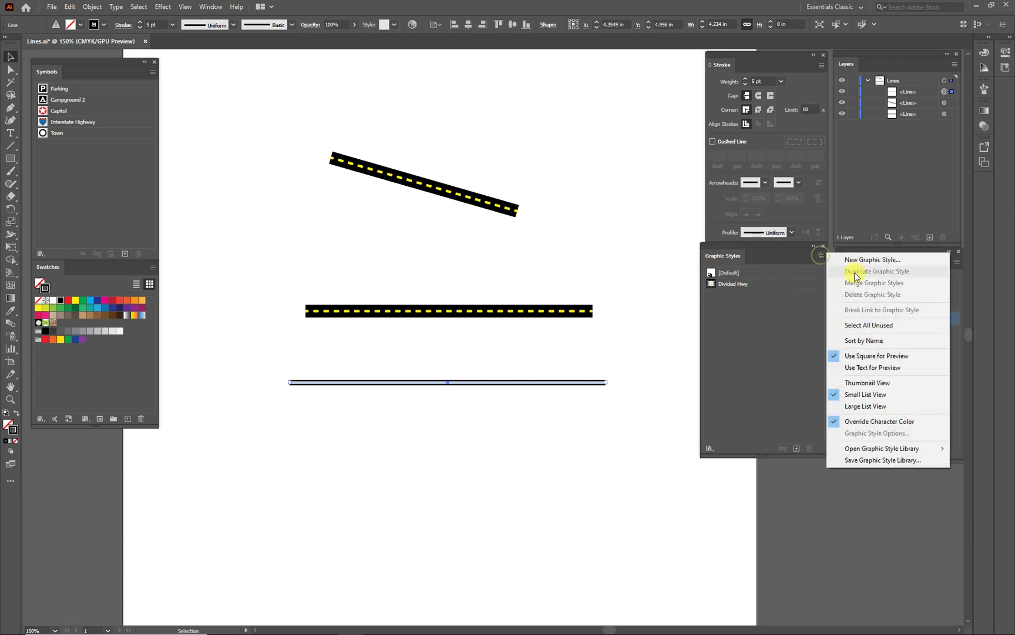
click(855, 262)
text(Cased Rd)
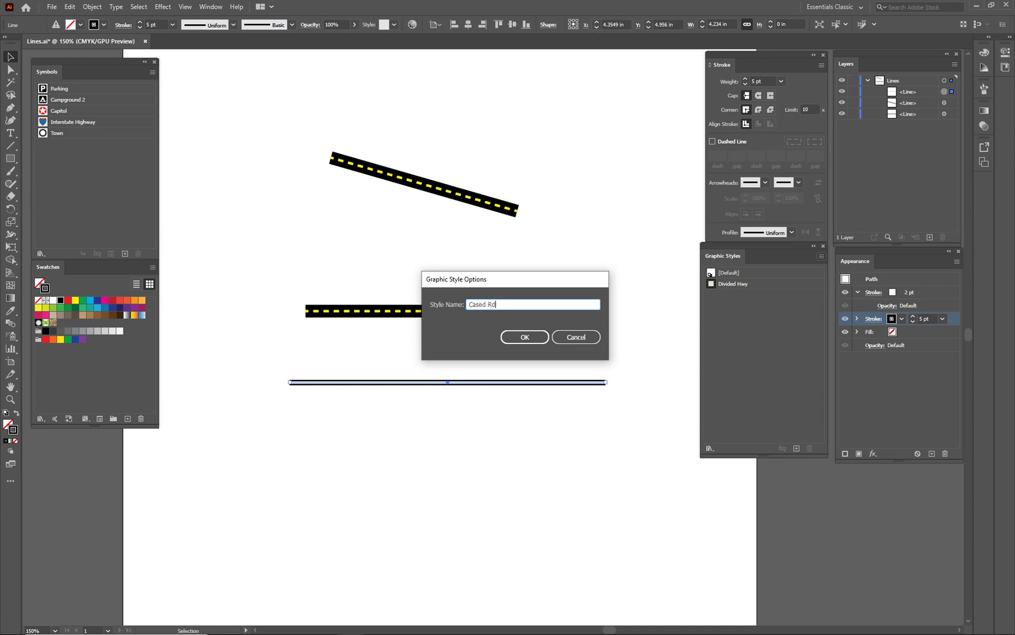
key(Return)
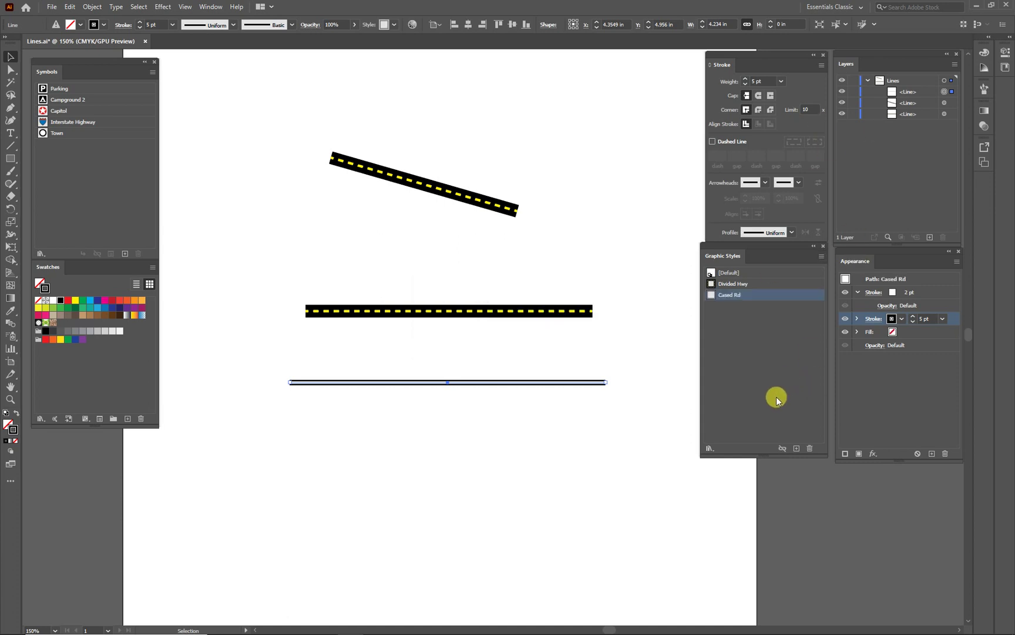
- Apply the Cased Rd style to the middle road
click(482, 440)
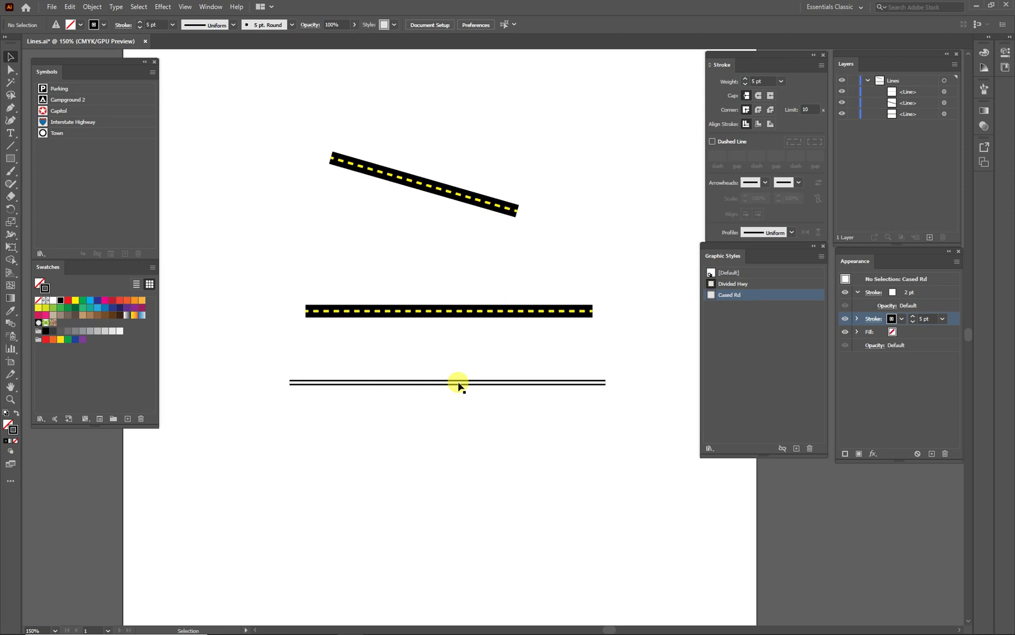
click(459, 384)
click(537, 441)
click(459, 310)
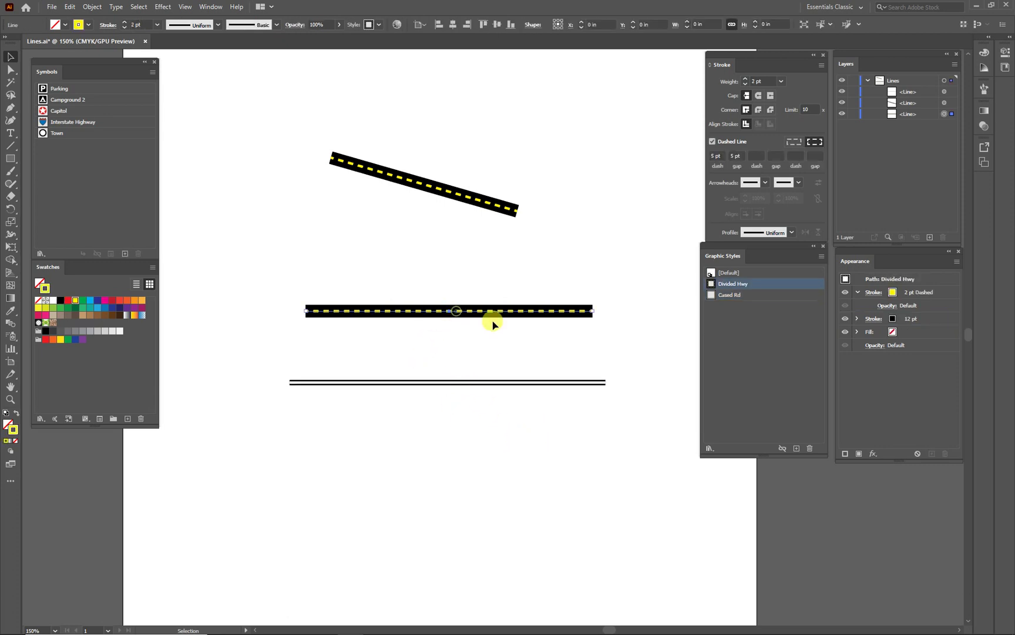
click(730, 294)
click(620, 358)
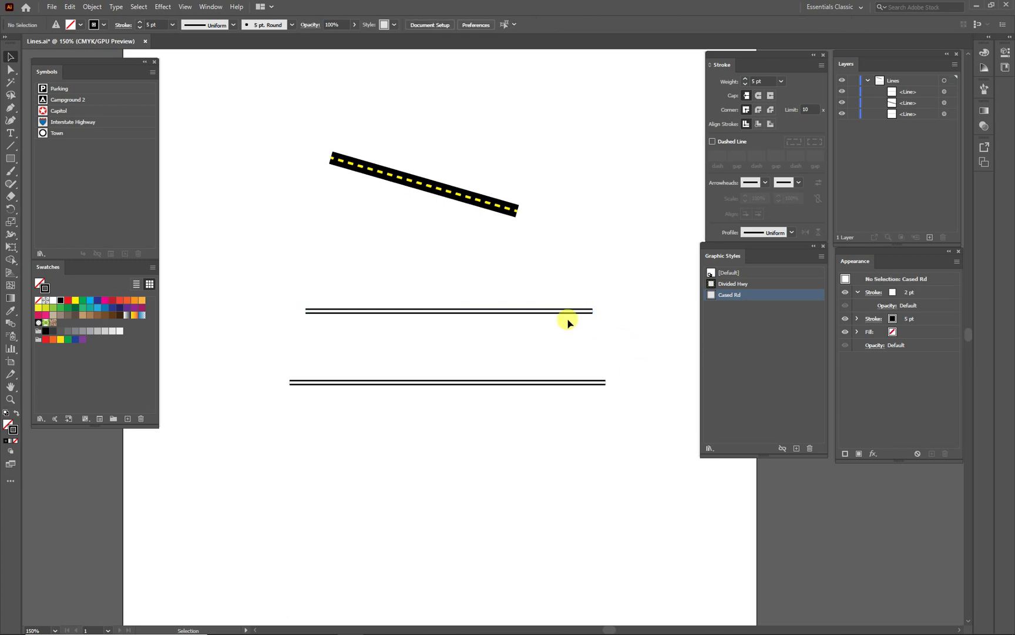
drag(276, 288, 621, 335)
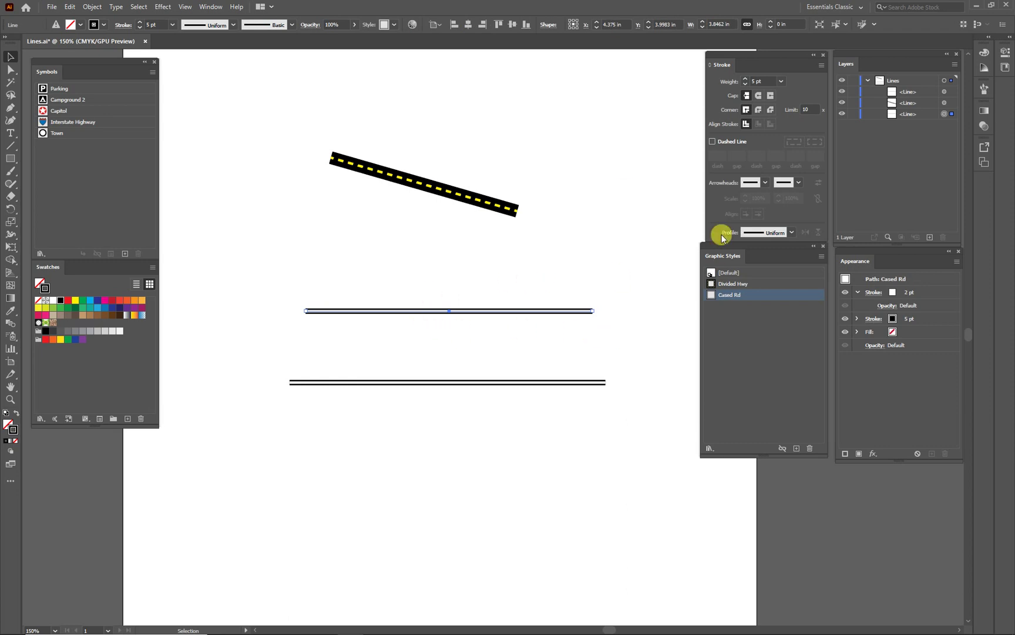
- Target the Lines layer and apply the Cased Rd style to it
click(916, 80)
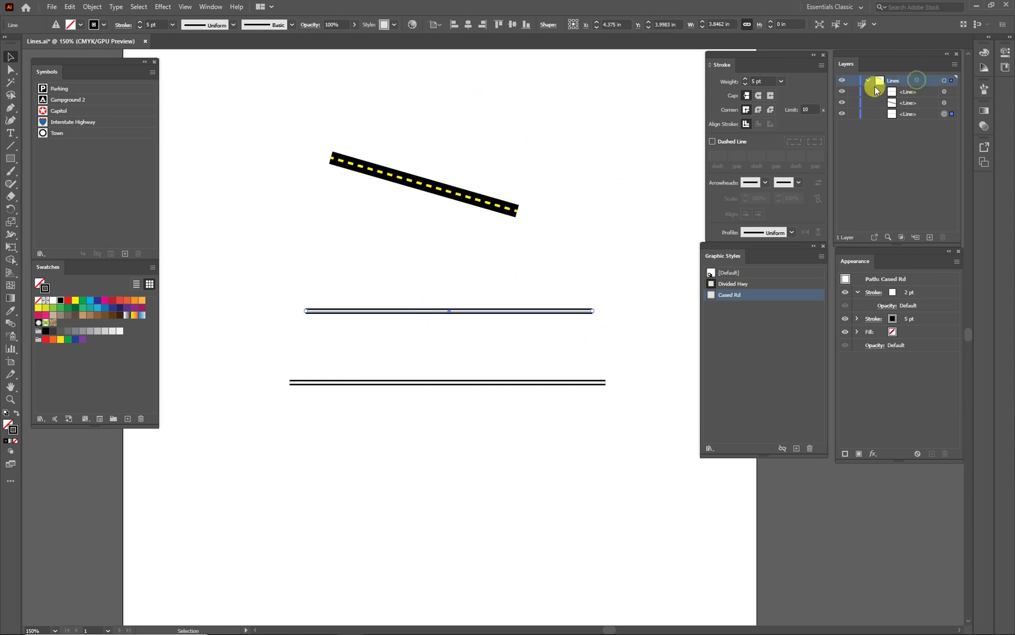
click(944, 81)
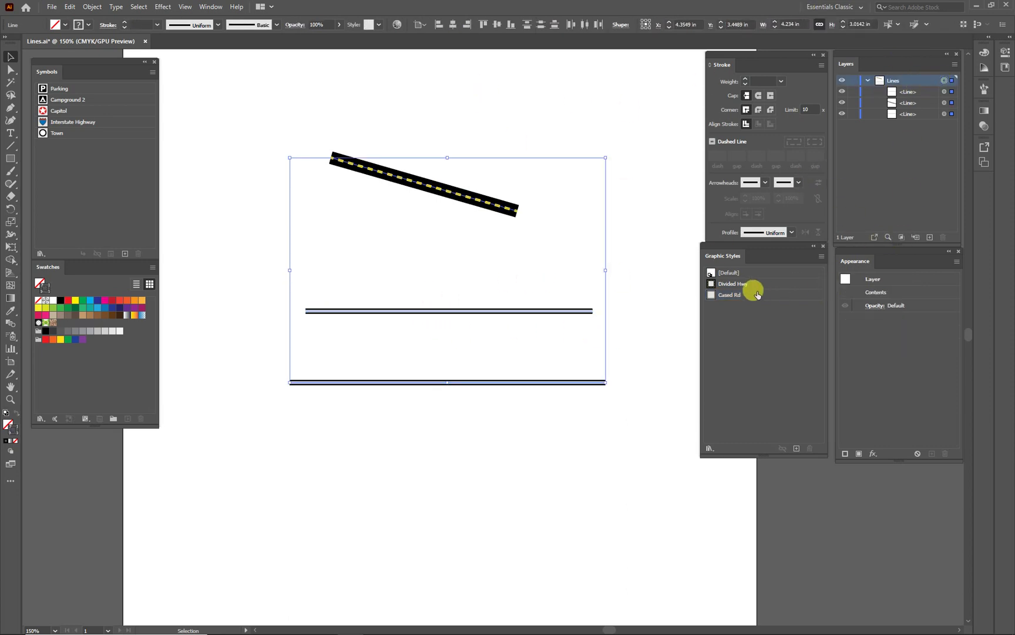
click(732, 295)
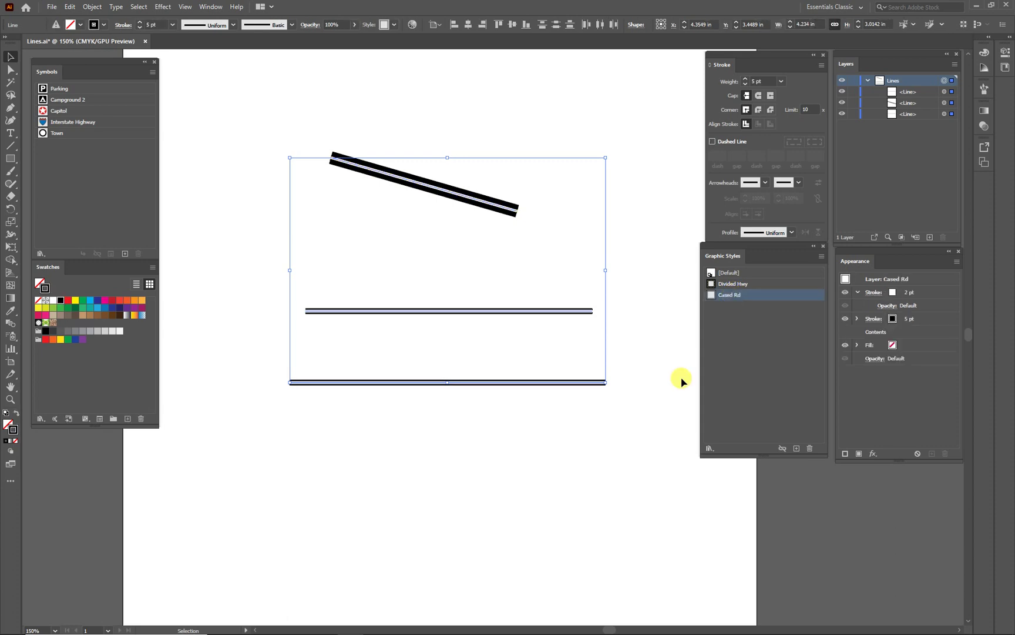
click(497, 483)
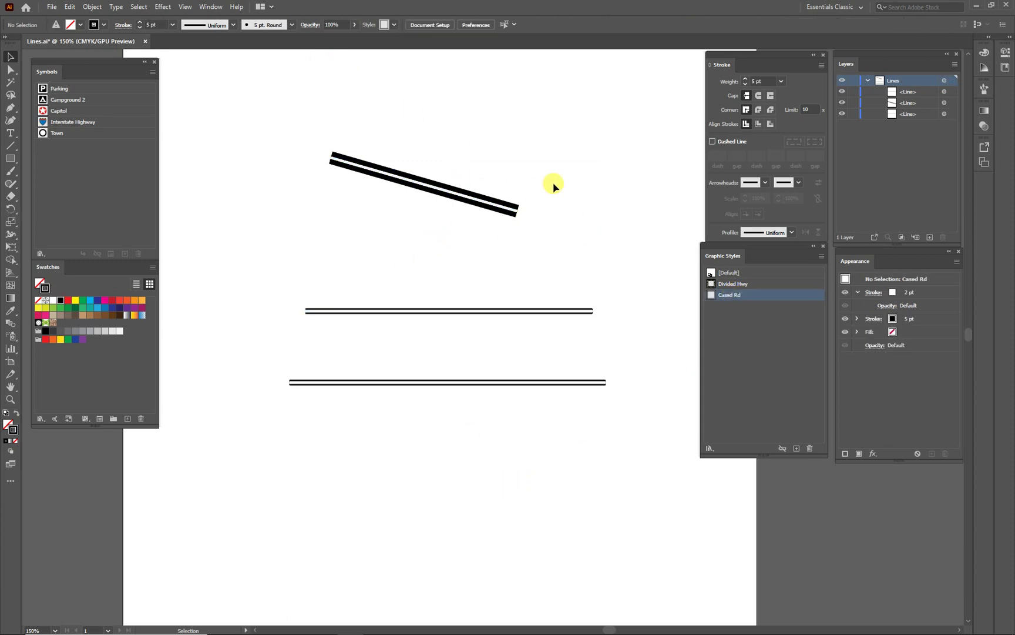
- Give the middle line the Divided Hwy style
click(459, 316)
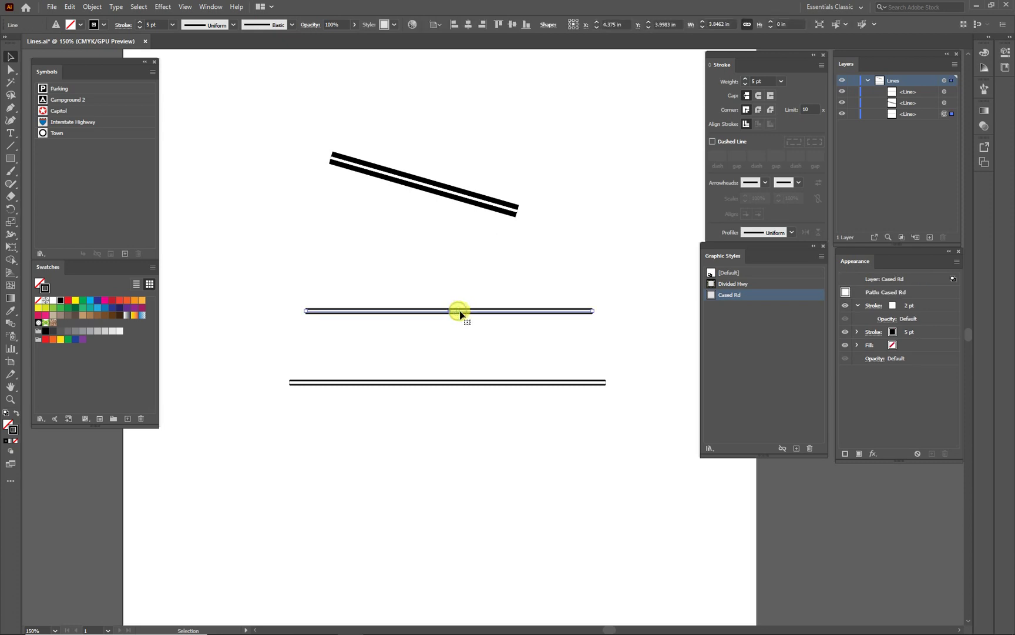
click(731, 286)
click(549, 461)
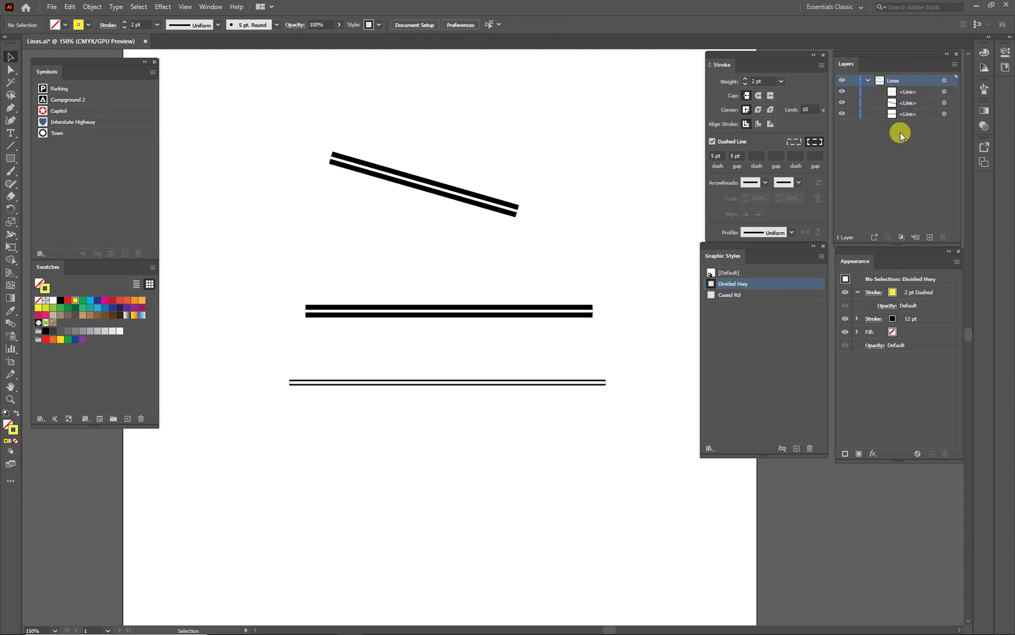
- Clear the Lines layer's Cased Rd appearance so the roads show their own styles
drag(236, 120, 622, 409)
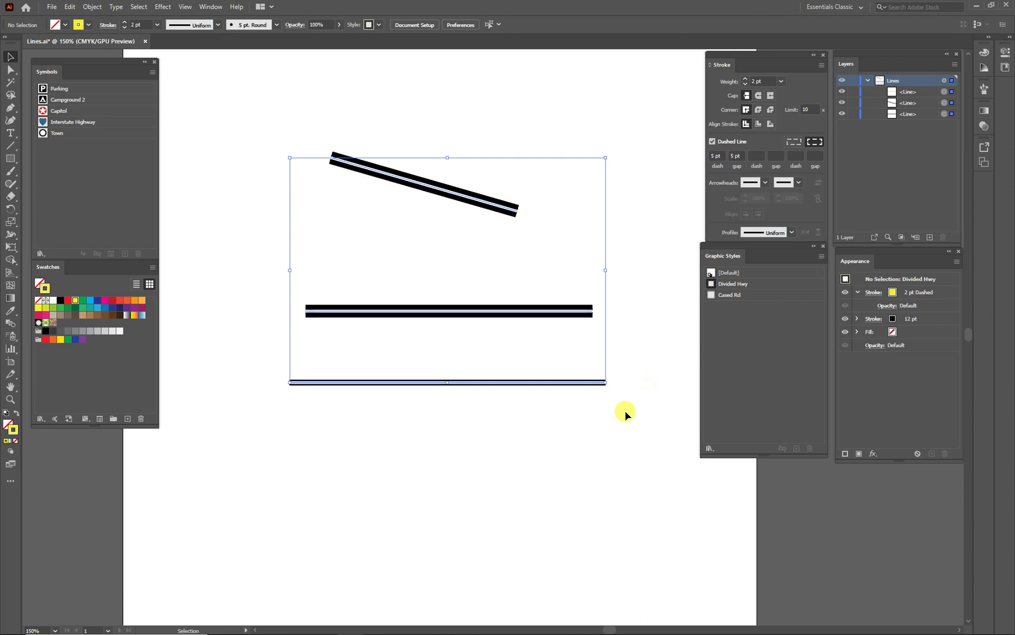
click(944, 81)
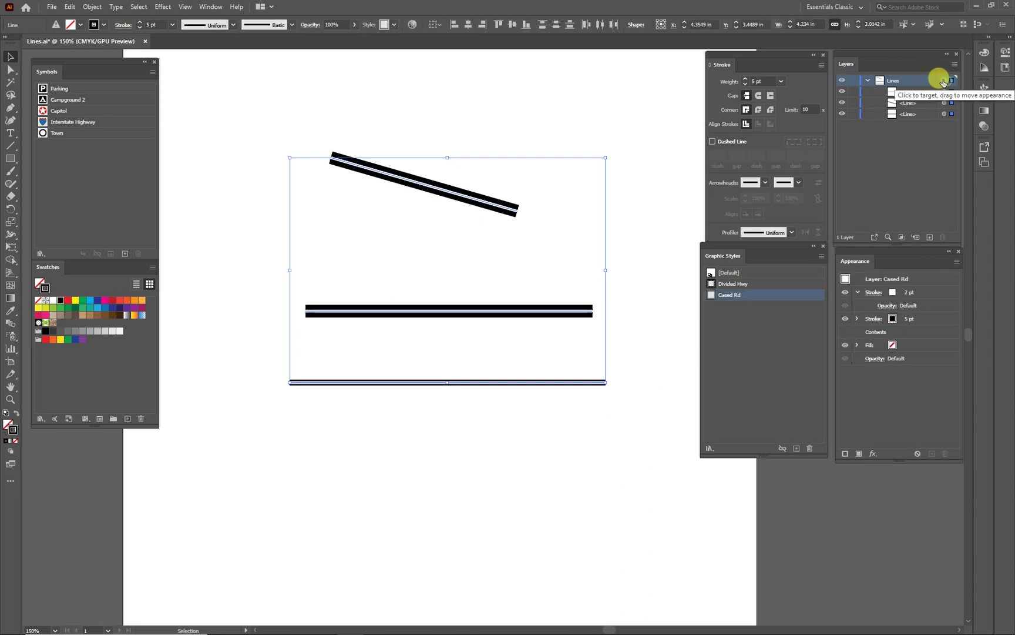
click(957, 262)
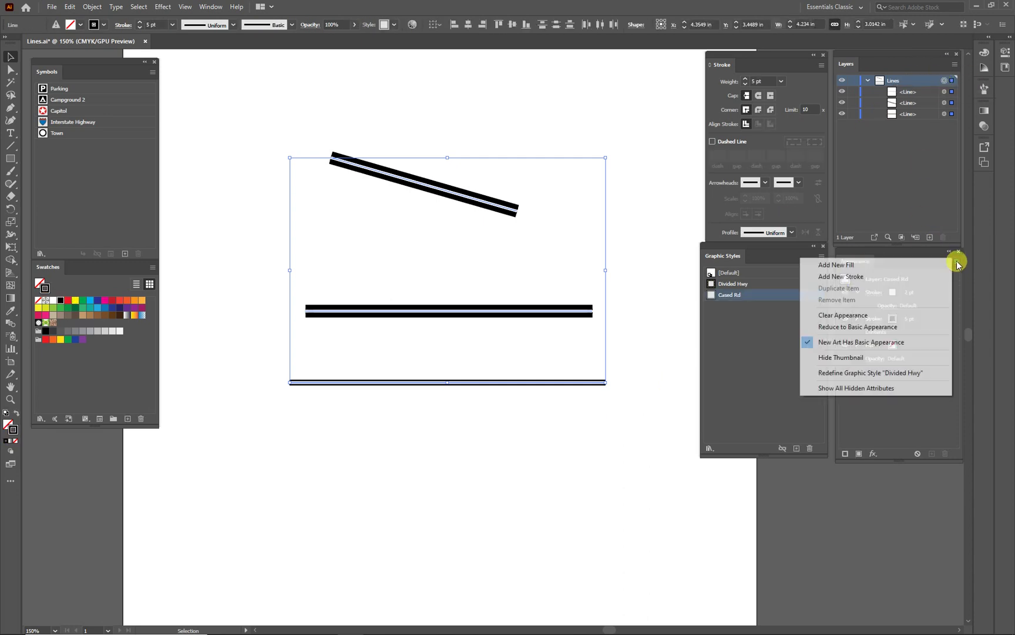
click(836, 316)
click(568, 486)
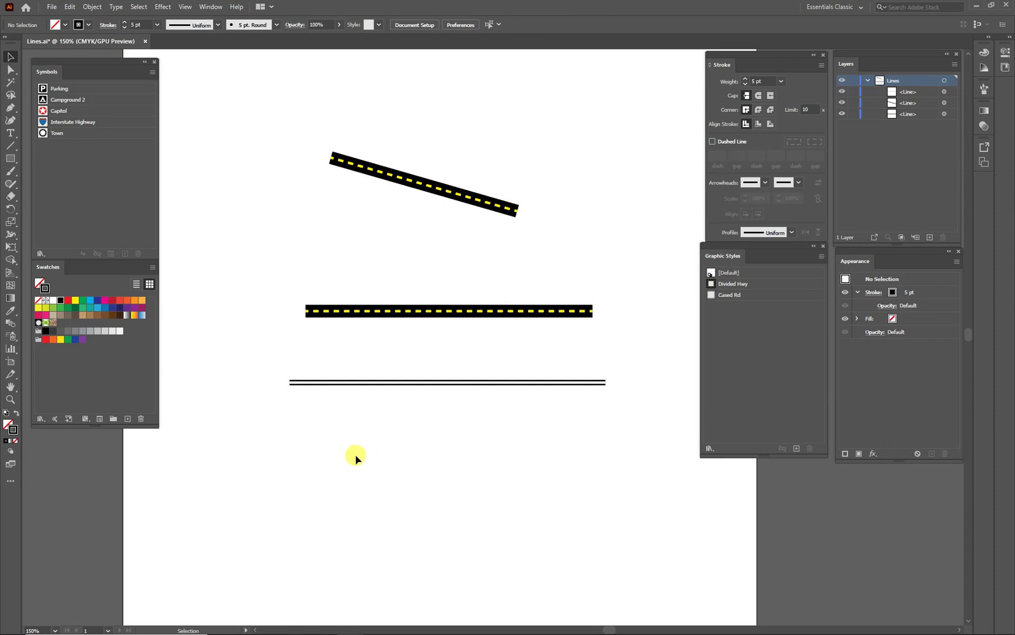
- Draw a five-anchor wavy dark blue curve with the Pen tool below the roads
click(10, 109)
click(97, 301)
drag(271, 486, 307, 473)
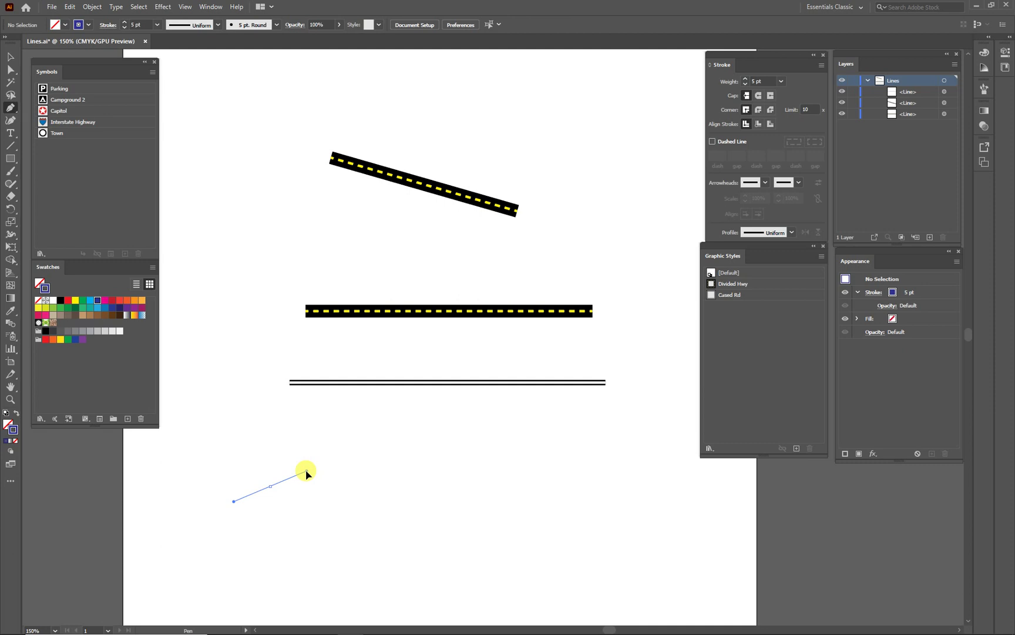
drag(366, 490, 393, 509)
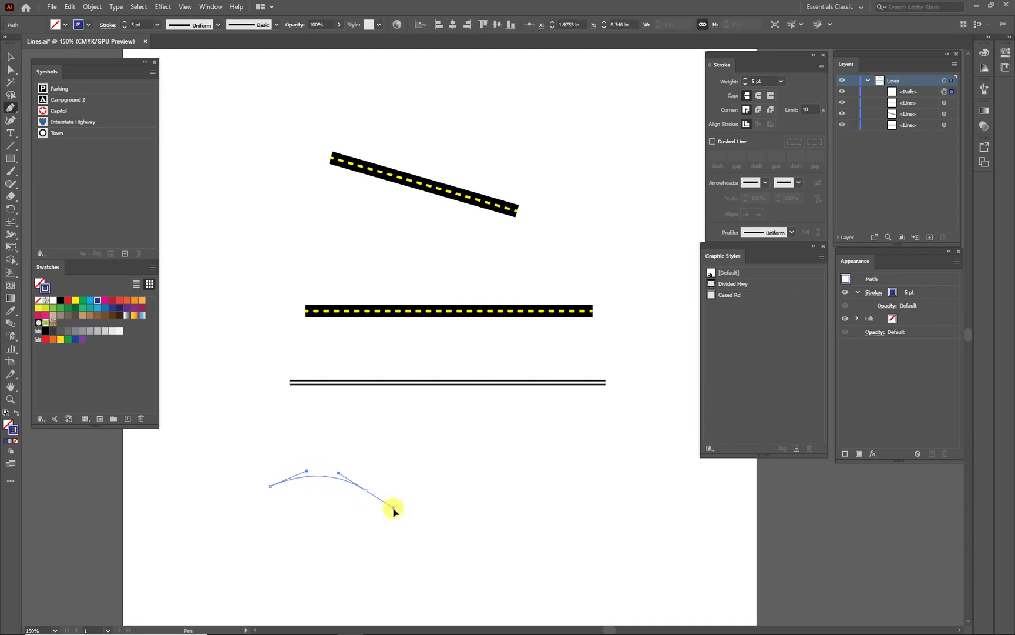
drag(450, 553, 482, 553)
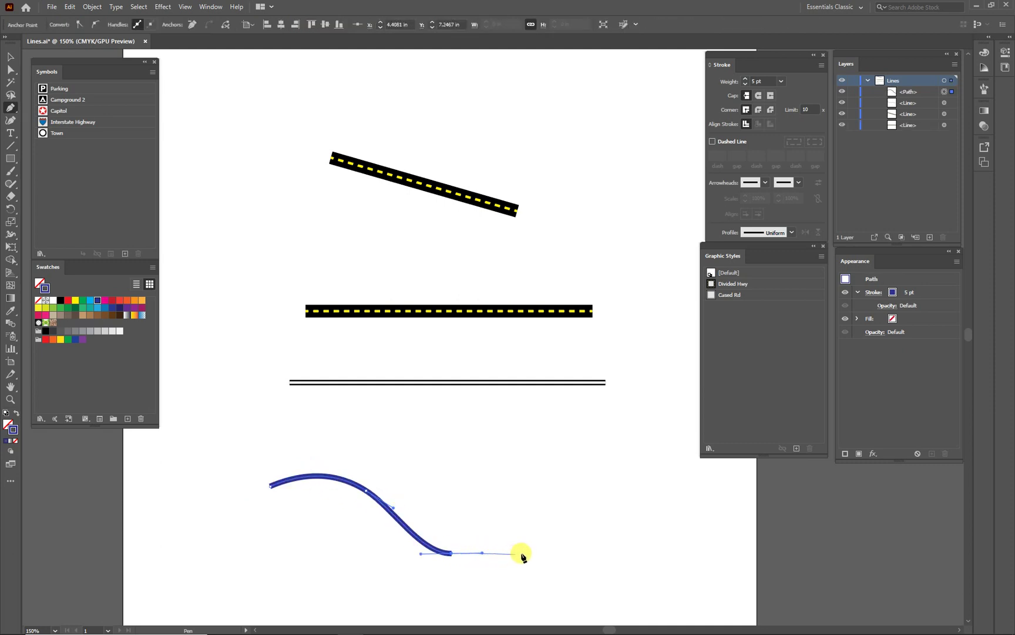
drag(562, 535, 581, 503)
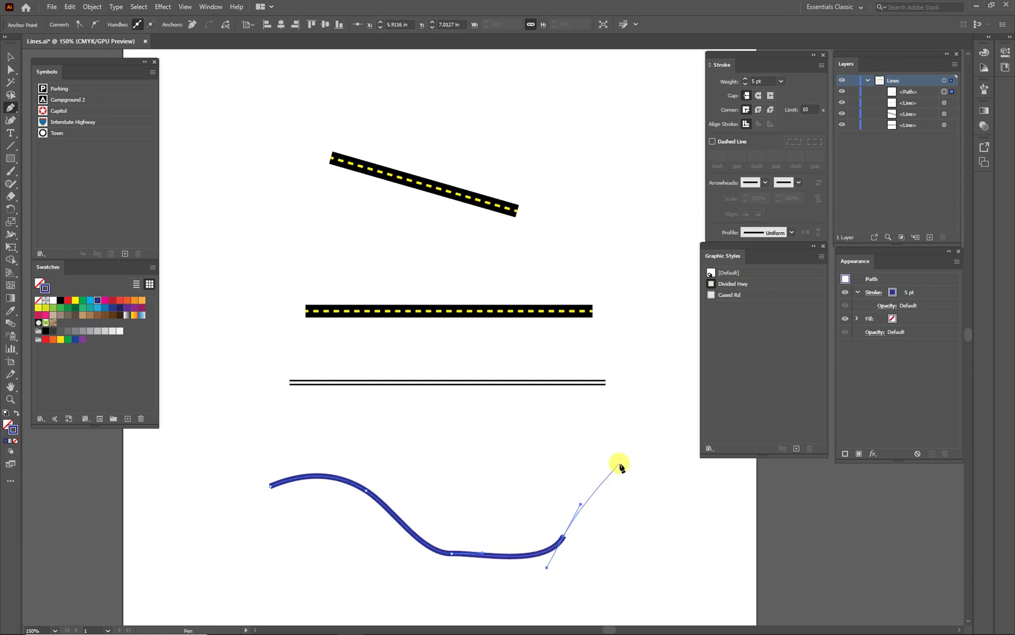
drag(622, 462, 661, 468)
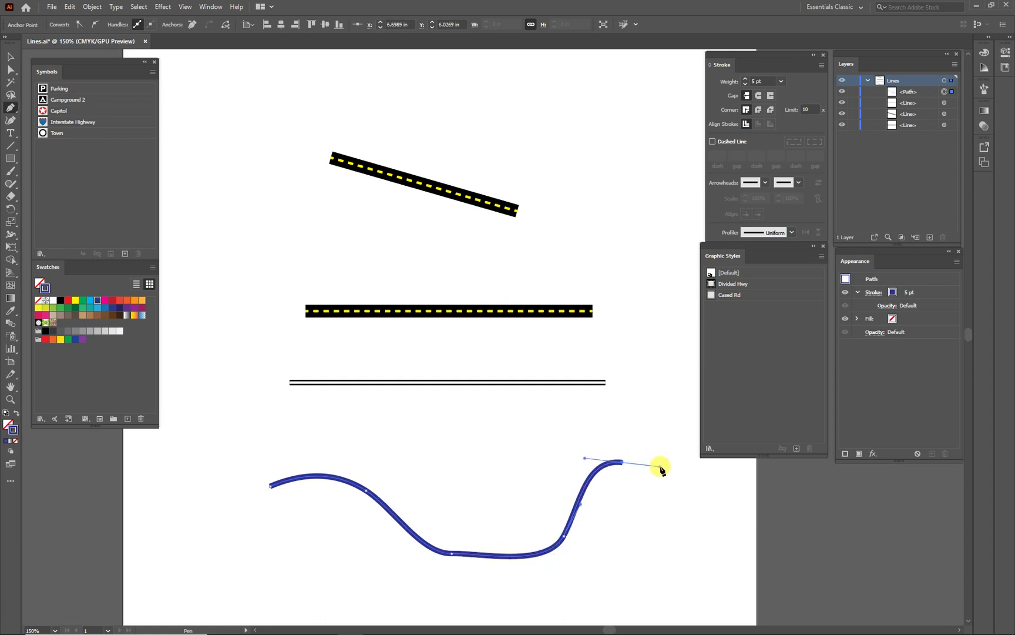
click(12, 56)
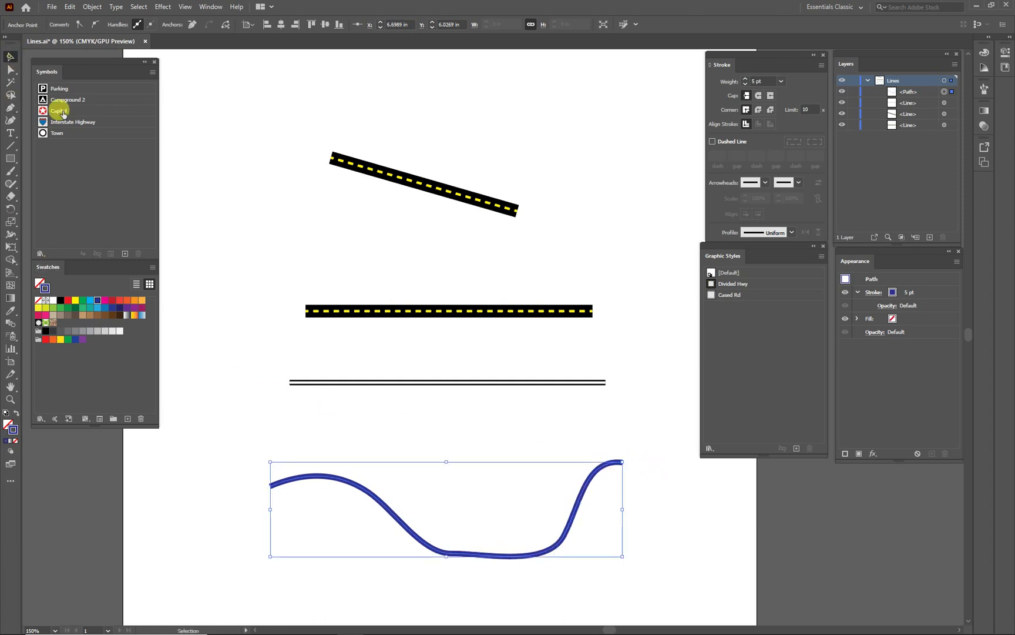
- Taper the blue curve with Width Profile 4
click(679, 572)
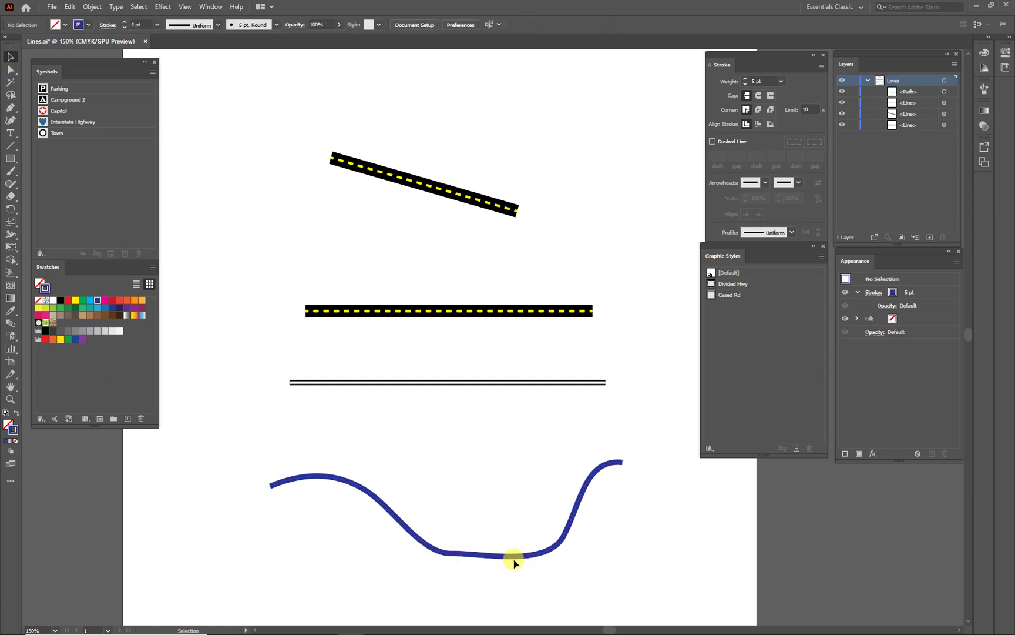
click(514, 559)
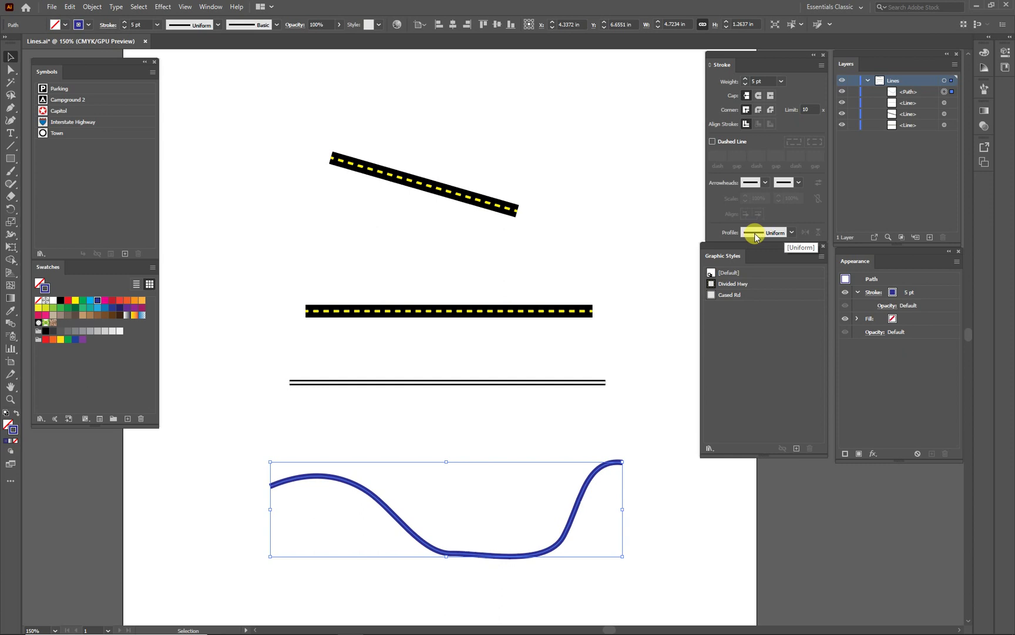
click(792, 232)
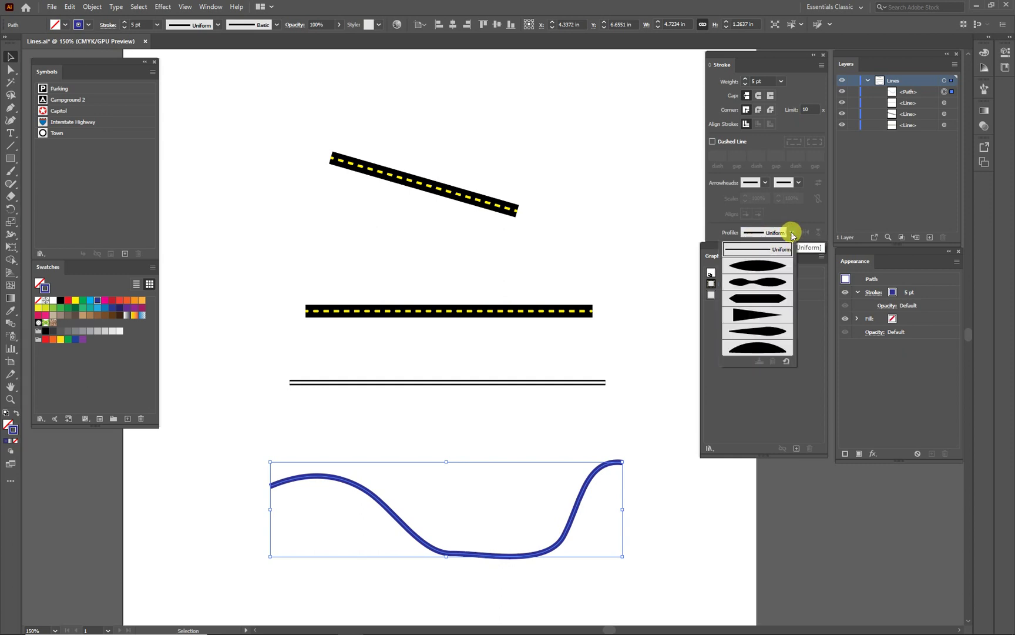
click(761, 313)
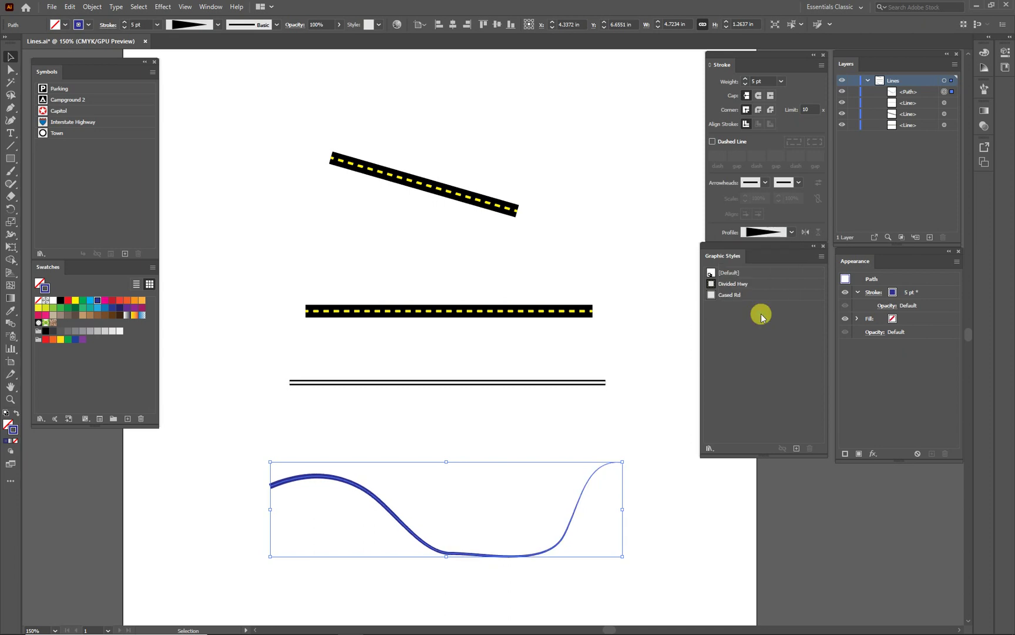
click(703, 551)
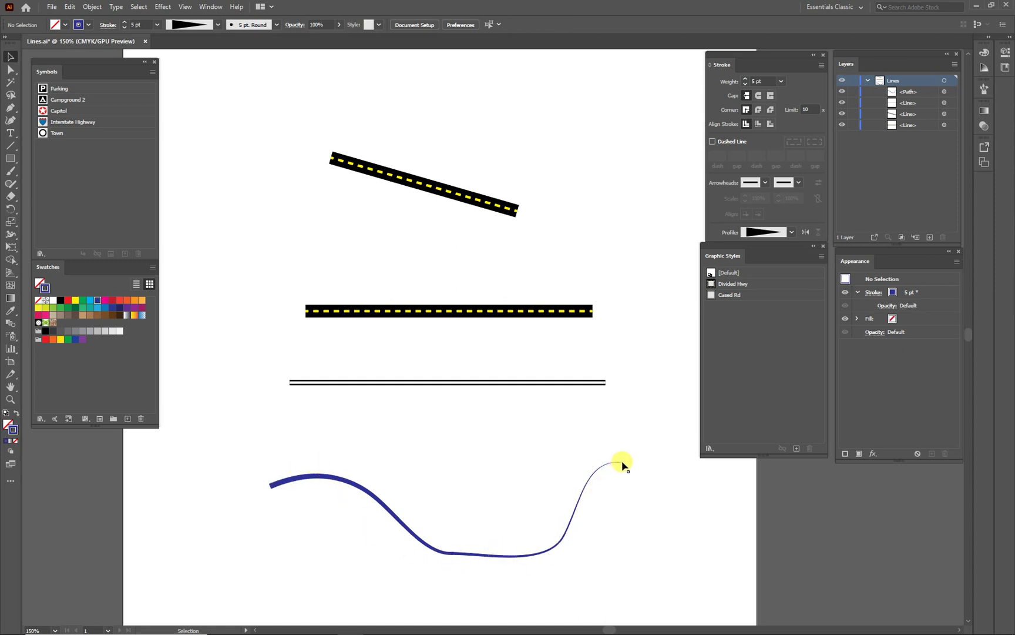
- Reduce the curve's stroke weight to 3 pt
click(363, 490)
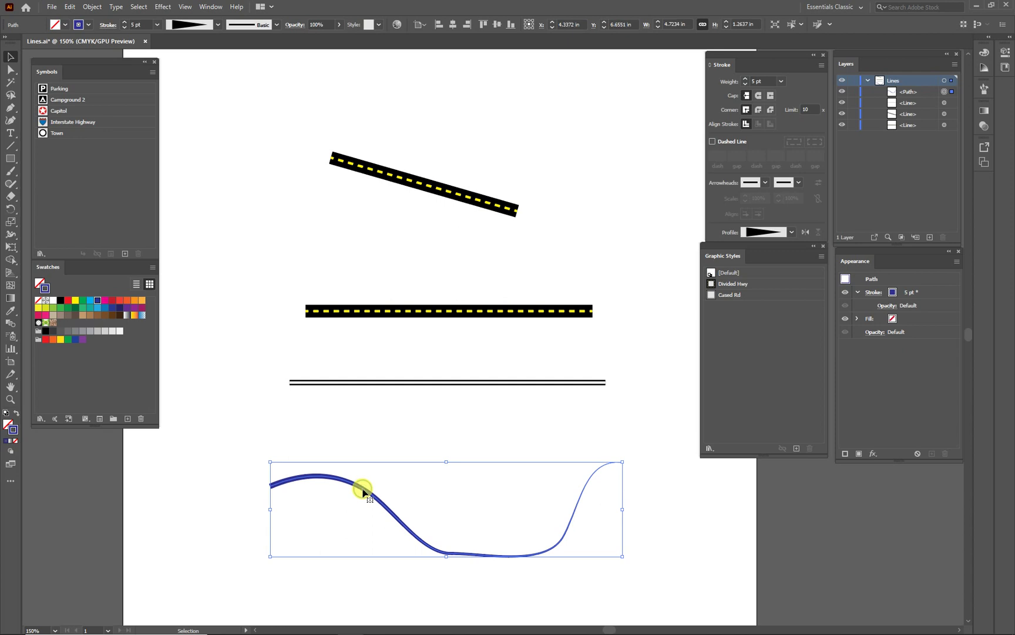
click(746, 86)
click(746, 86)
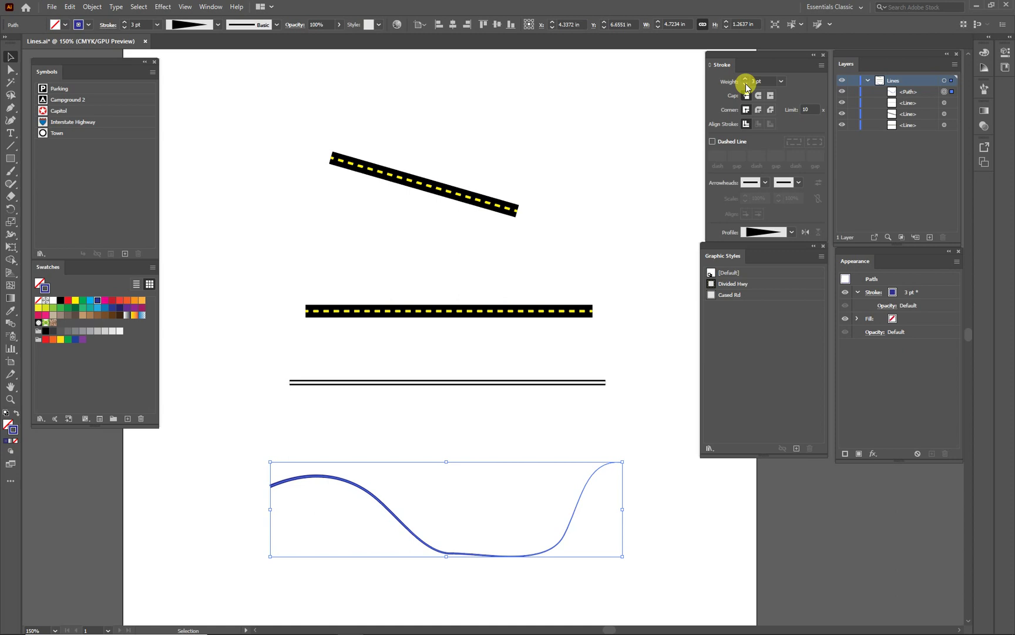
click(560, 442)
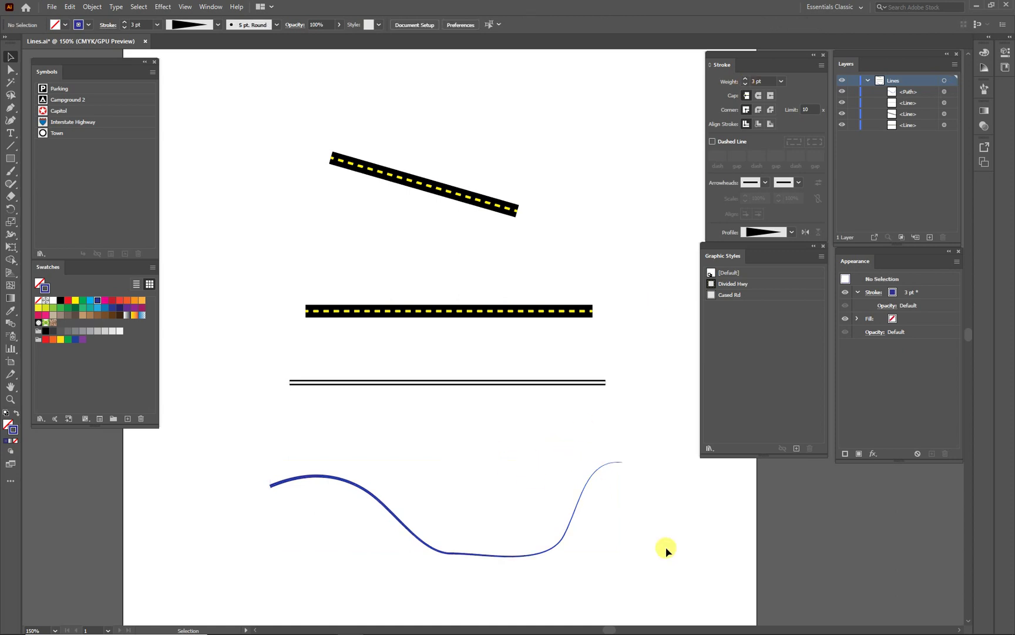
- Flip the width profile so the curve thickens toward its right end
click(528, 555)
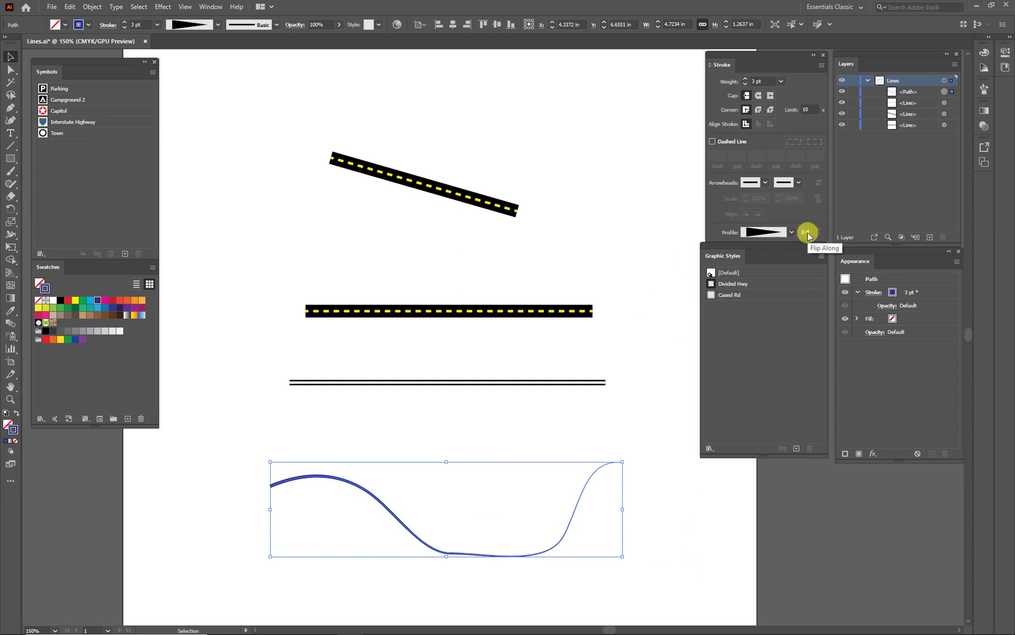
click(805, 233)
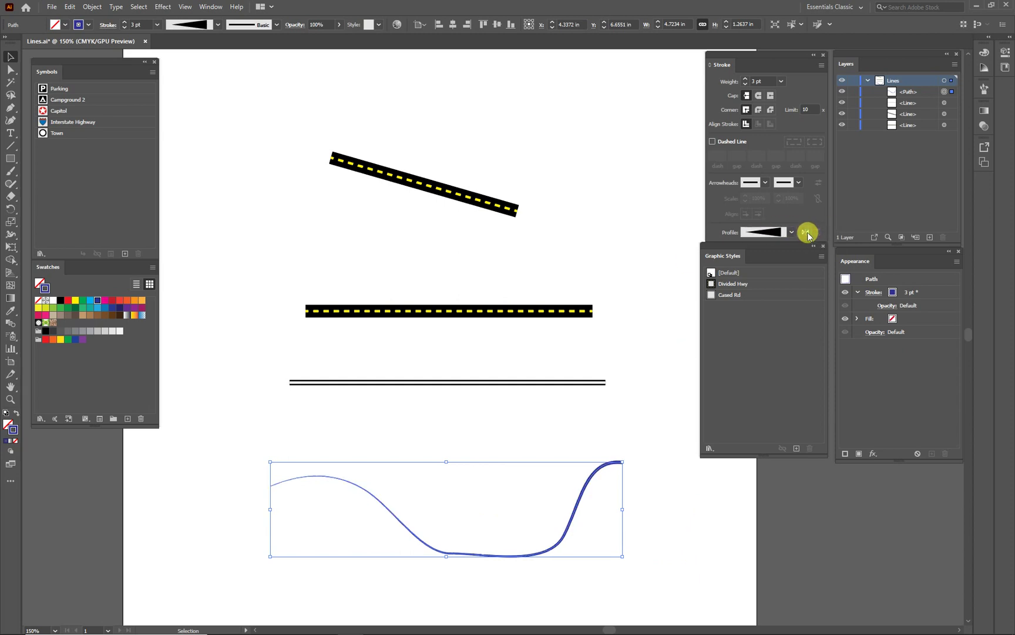
click(690, 573)
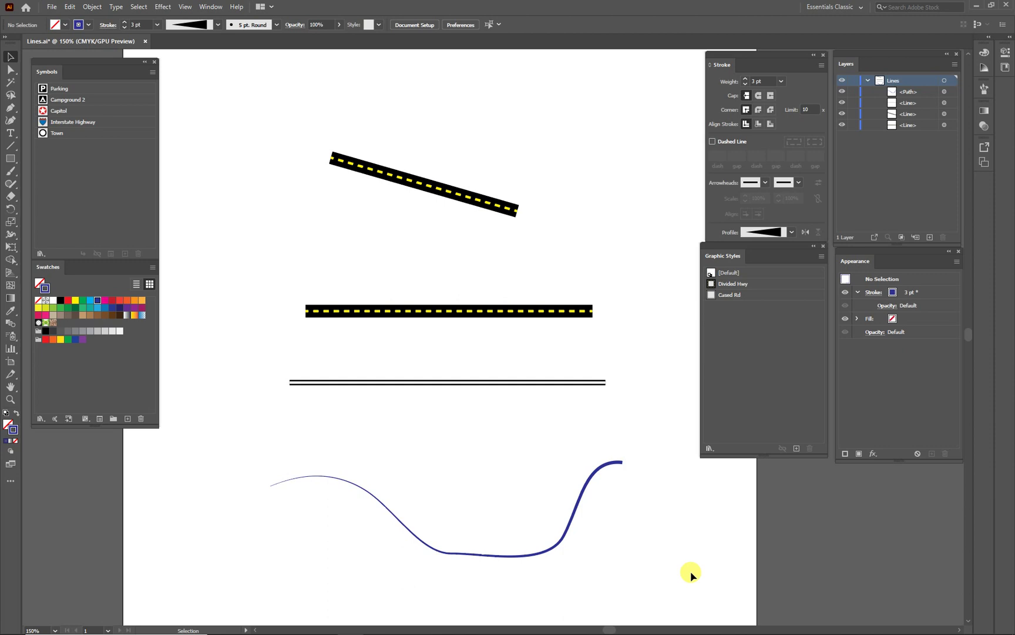
click(584, 496)
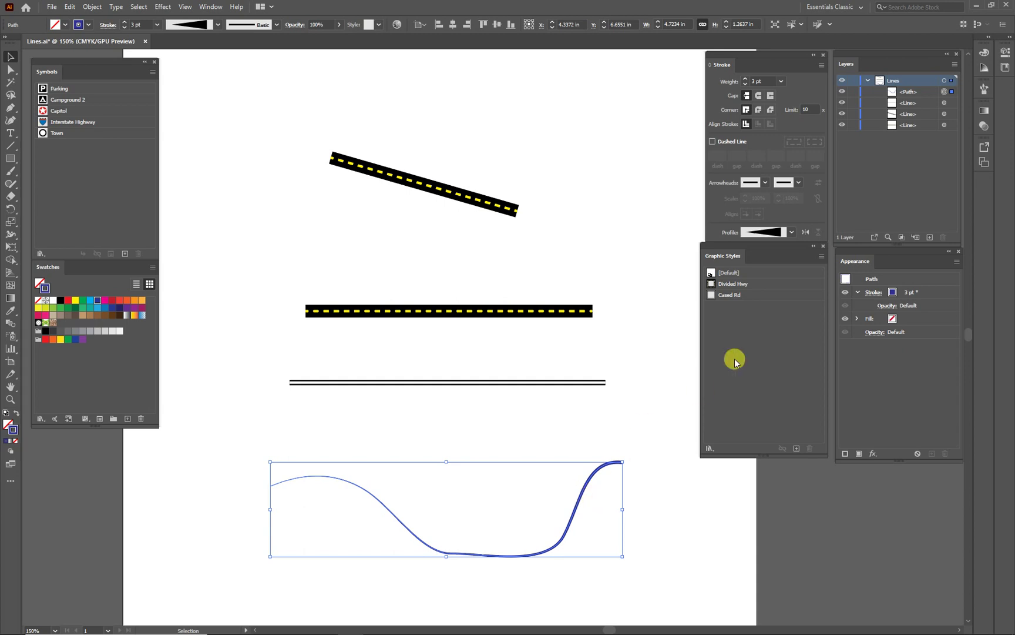
click(821, 257)
- Save the tapered curve as a River graphic style and apply it to the three straight lines
click(864, 261)
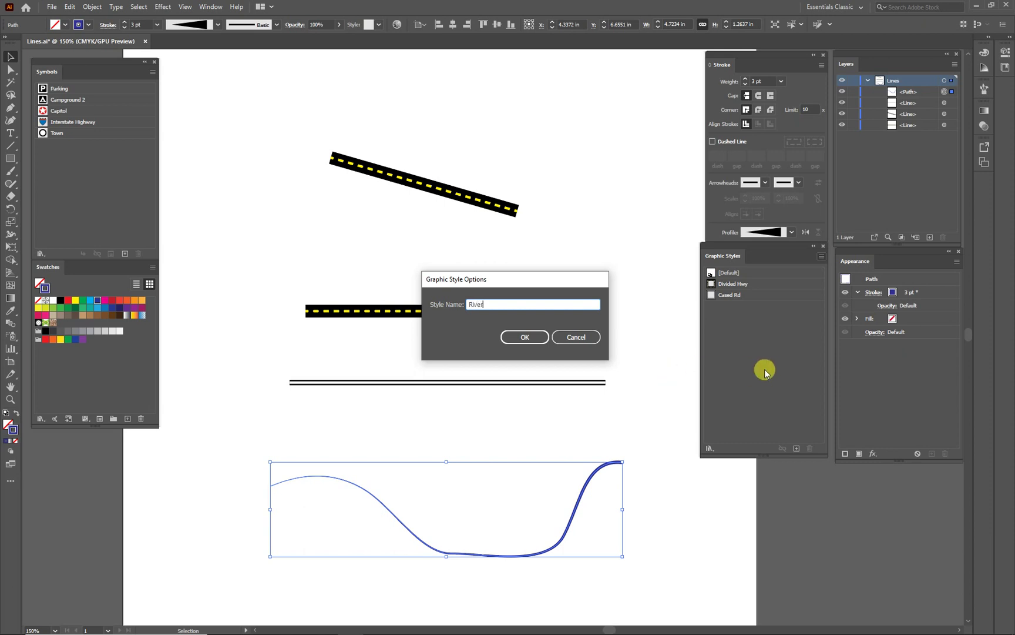
click(525, 336)
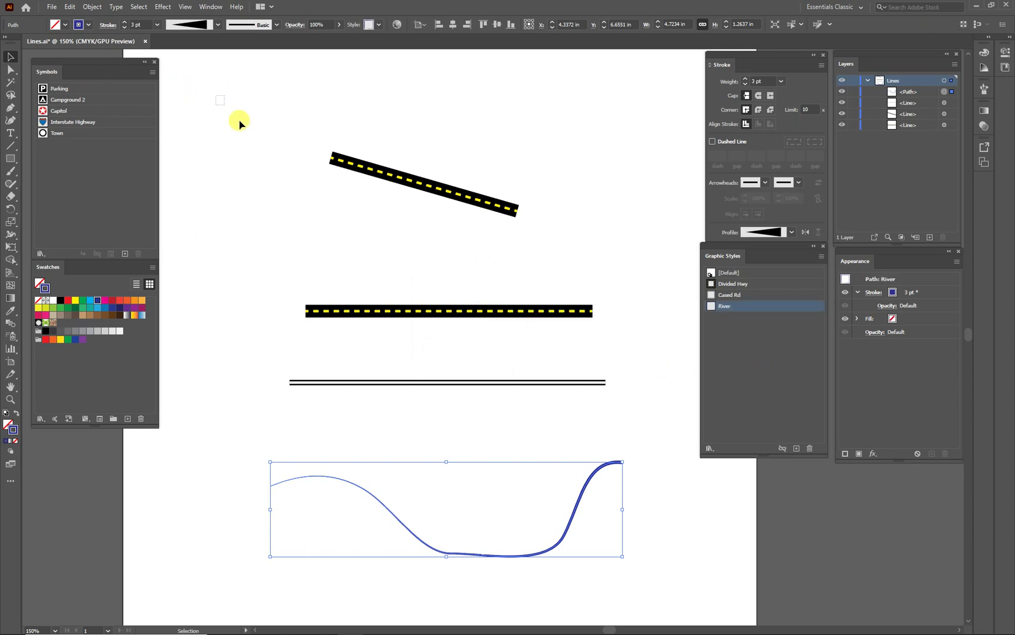
drag(217, 96, 643, 401)
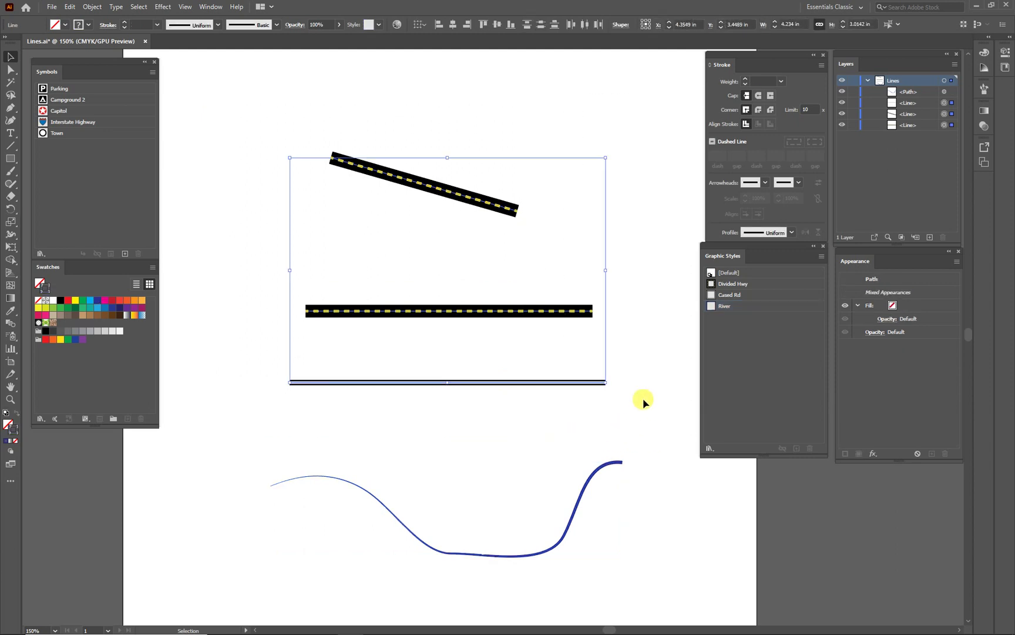
click(723, 305)
click(476, 429)
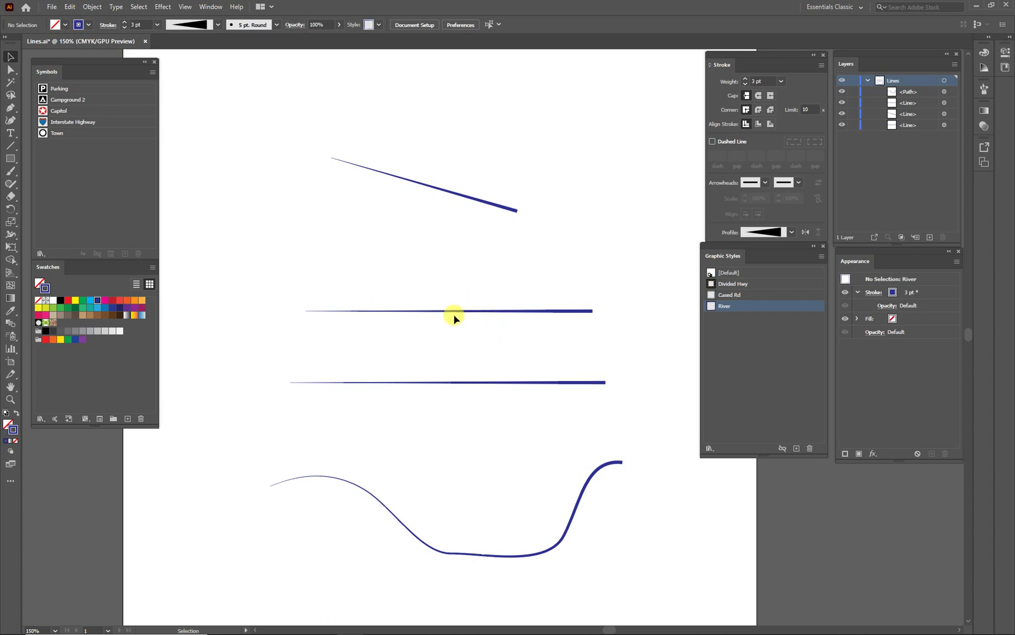
- Flip the middle line's taper direction
click(473, 312)
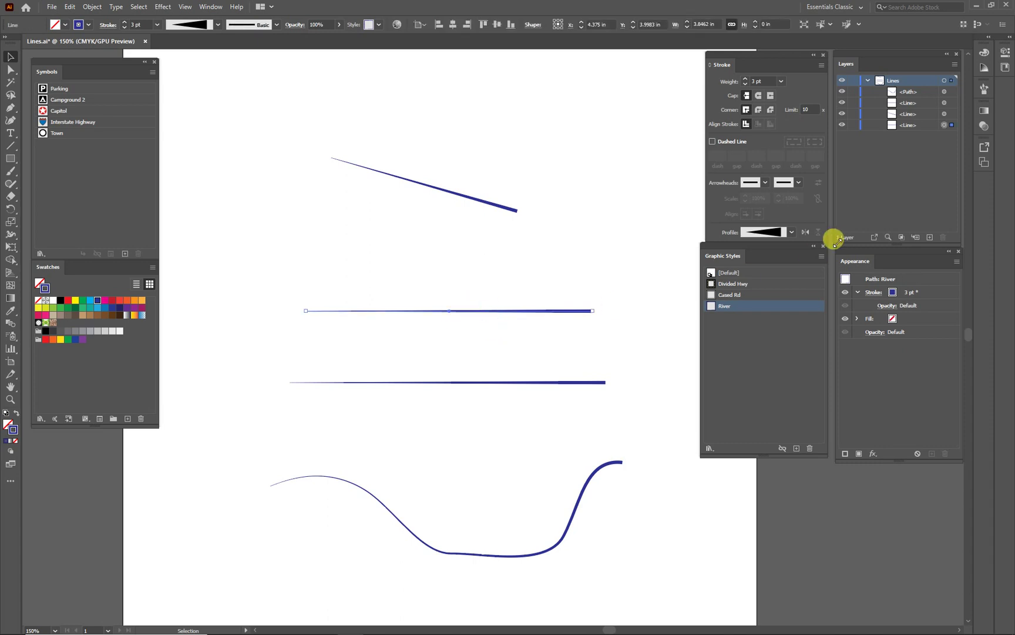
click(805, 232)
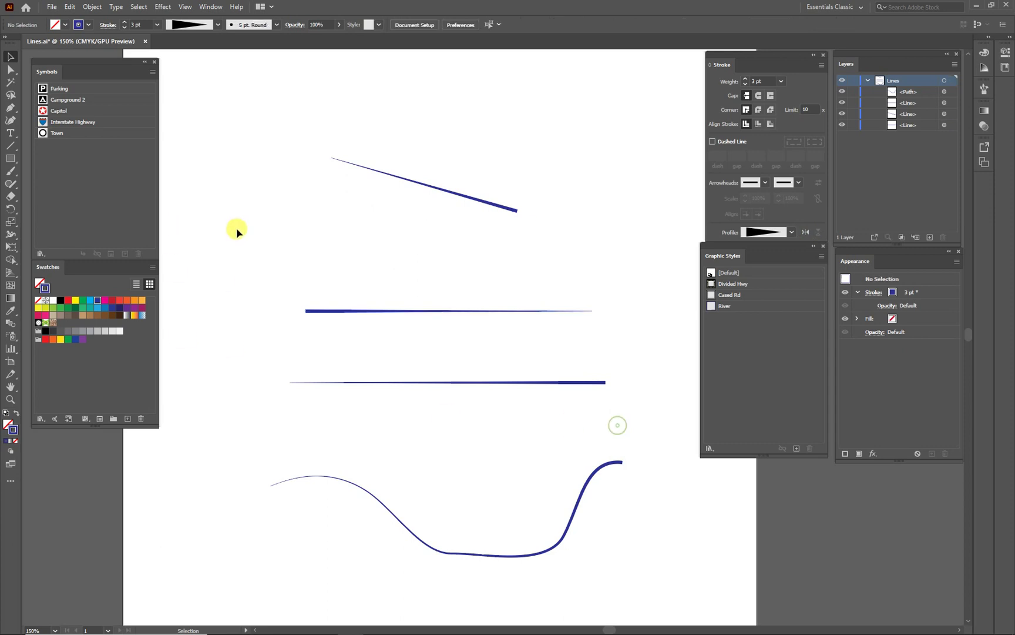
drag(265, 265, 650, 427)
- Give both horizontal lines Divided Hwy and the slanted top line Cased Rd
click(733, 283)
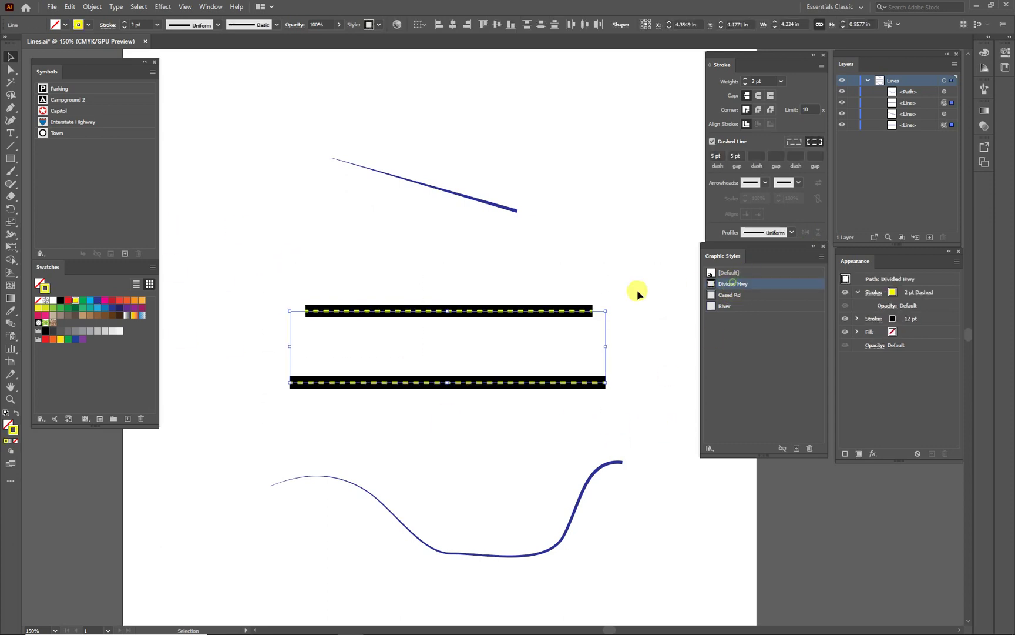
drag(288, 105, 558, 236)
click(723, 296)
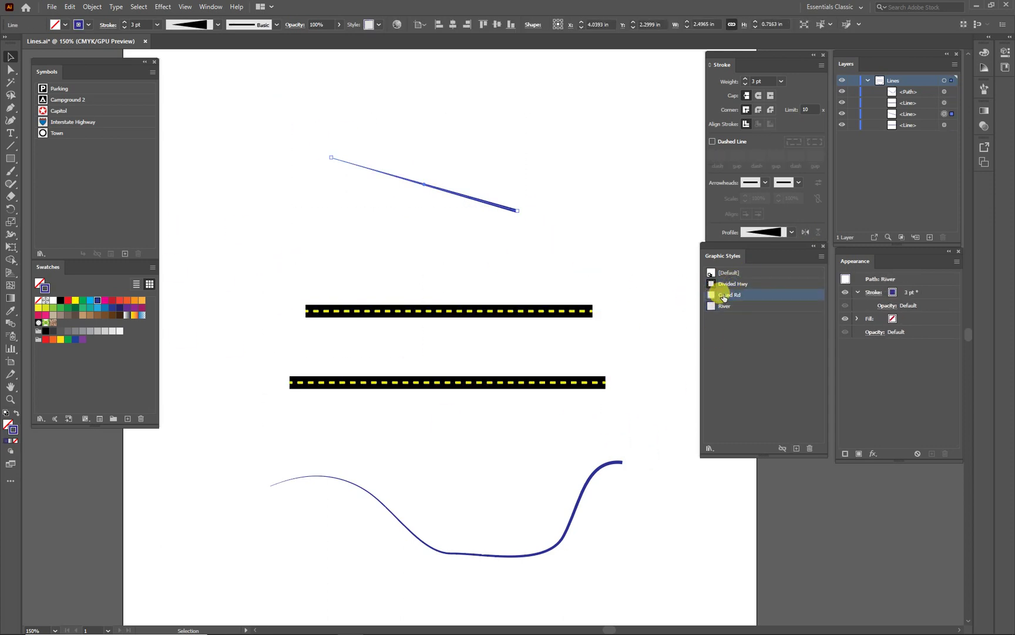
click(568, 202)
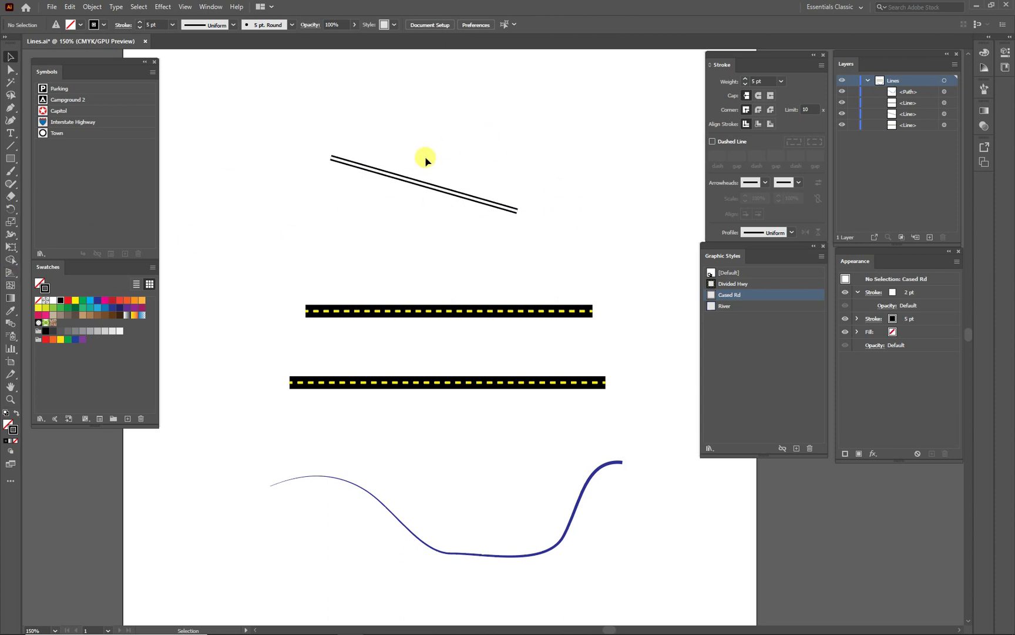
- Draw a diagonal line crossing the cased road and style it Cased Rd
click(10, 146)
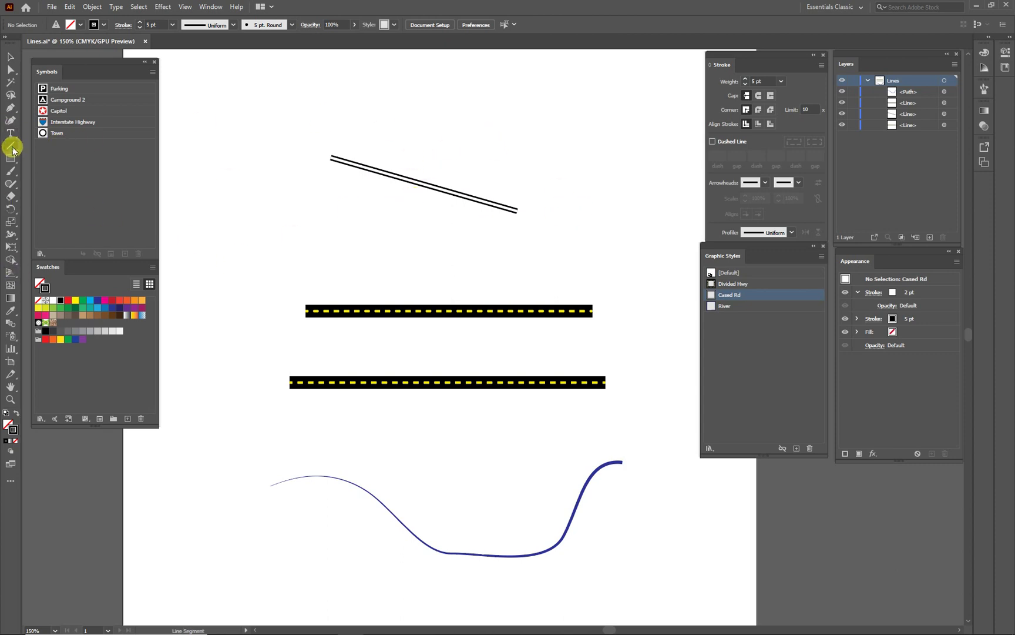
drag(468, 125, 390, 239)
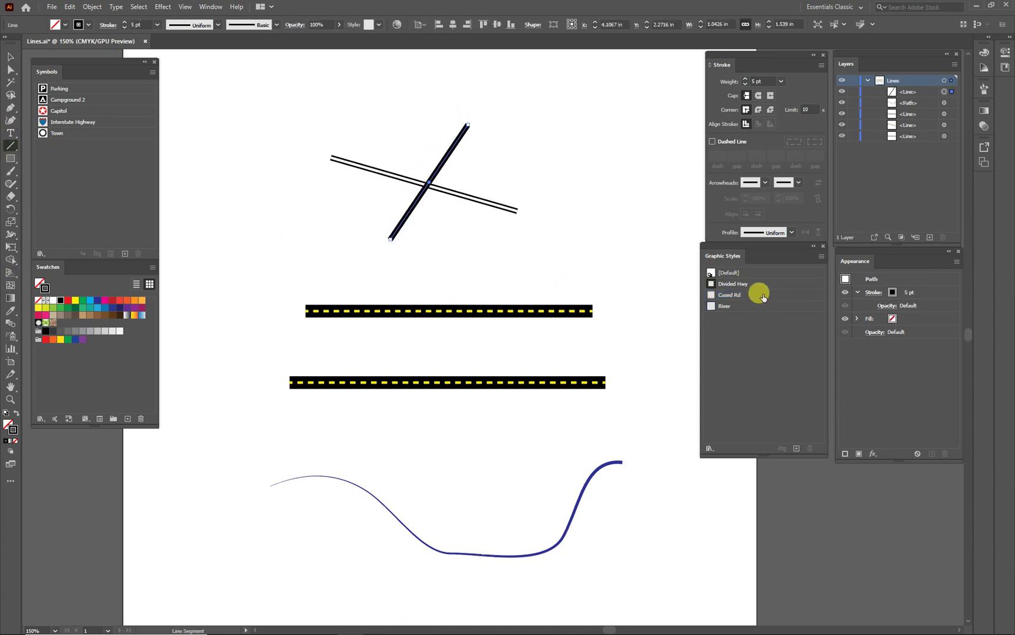
click(722, 295)
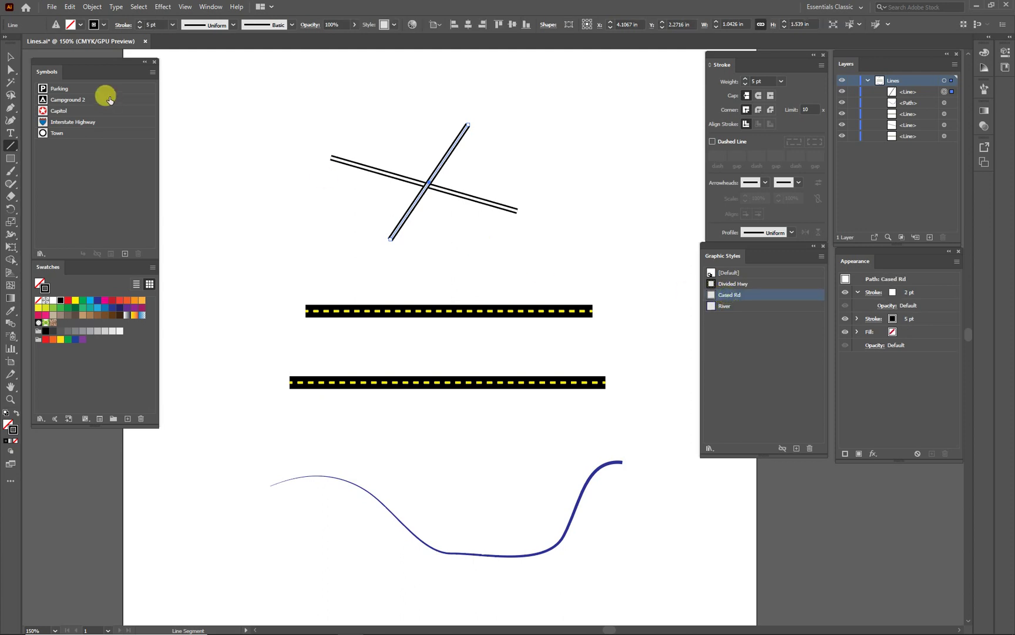
click(8, 71)
click(436, 199)
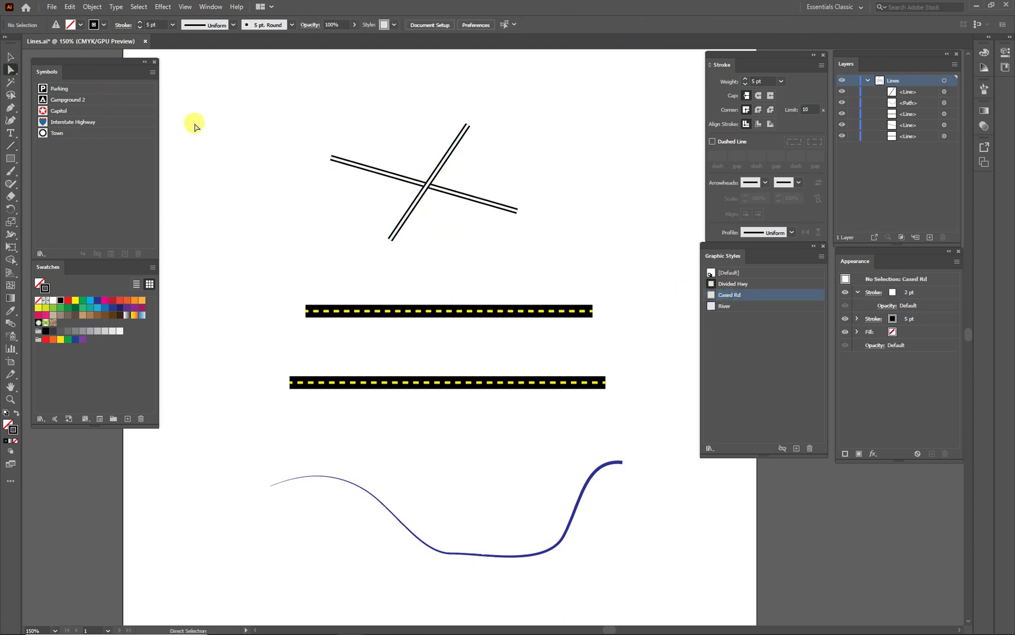
drag(285, 119, 581, 261)
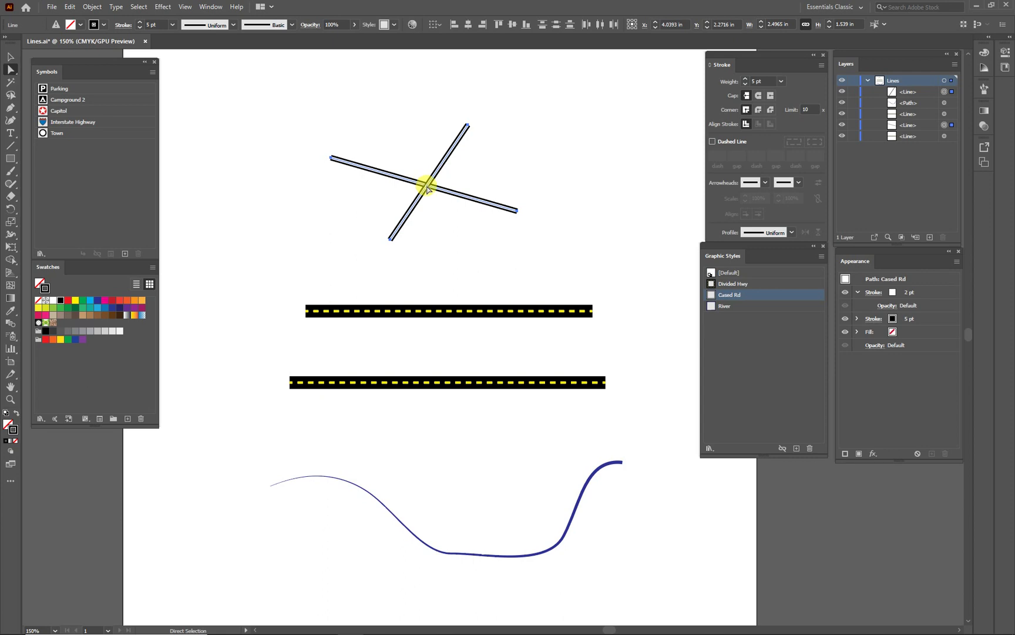
click(507, 253)
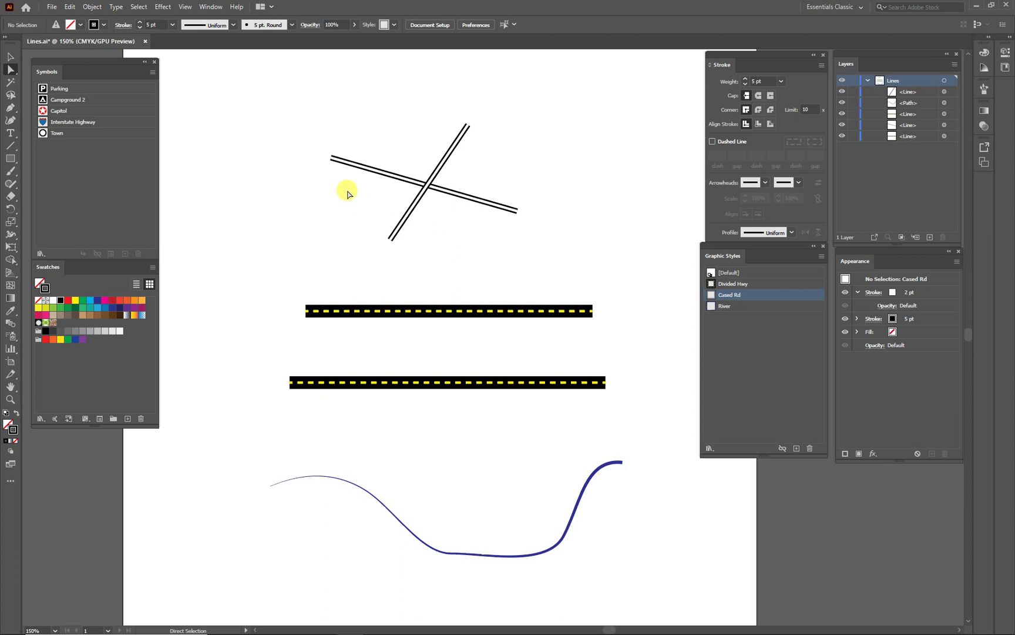
drag(303, 106, 547, 261)
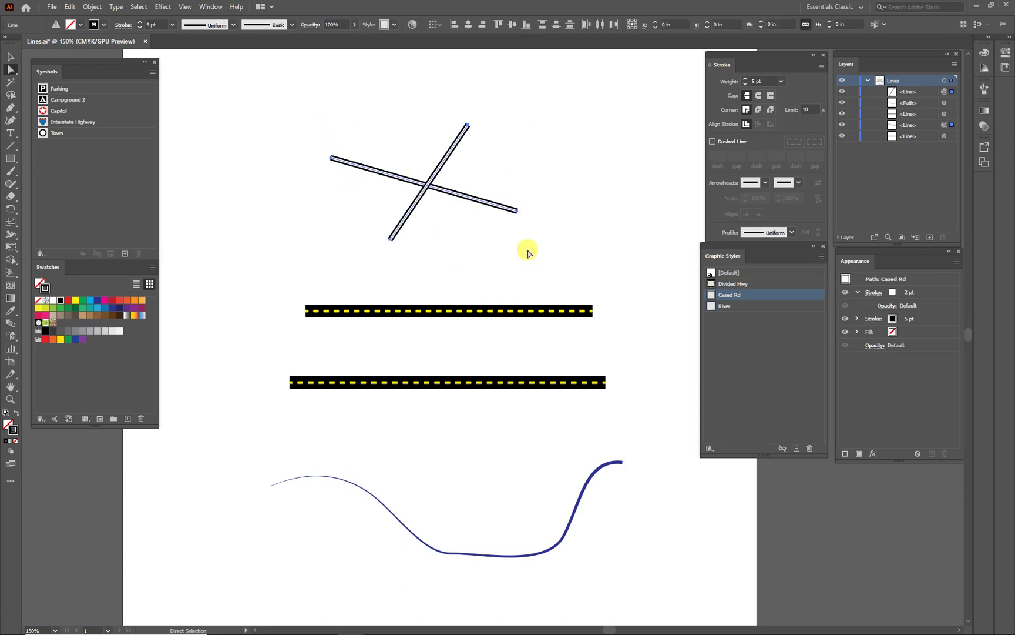
- Group the two crossing lines, then ungroup them again
click(91, 7)
click(106, 58)
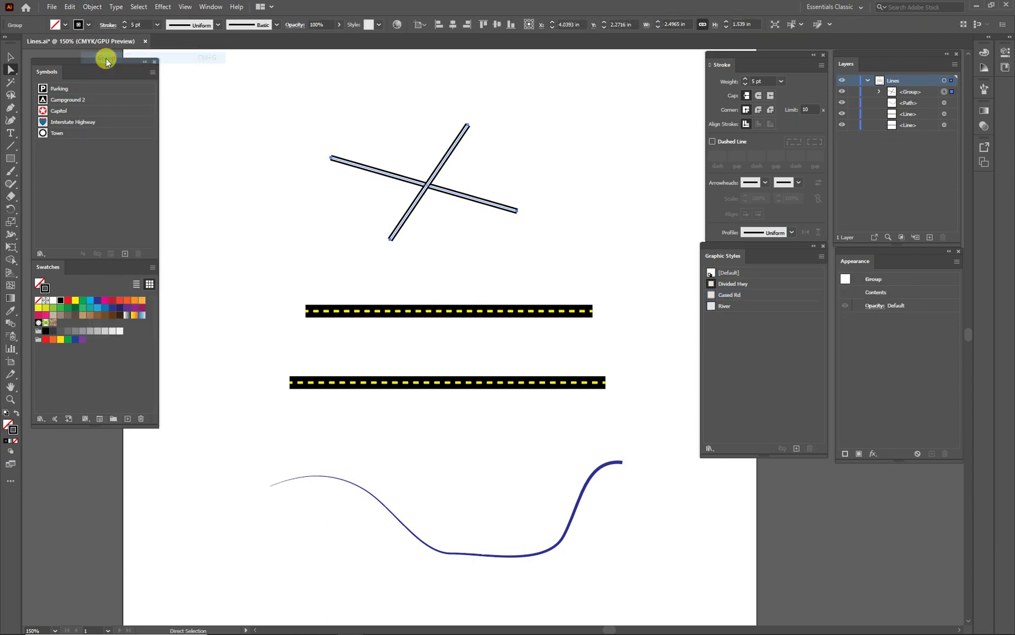
key(ctrl)
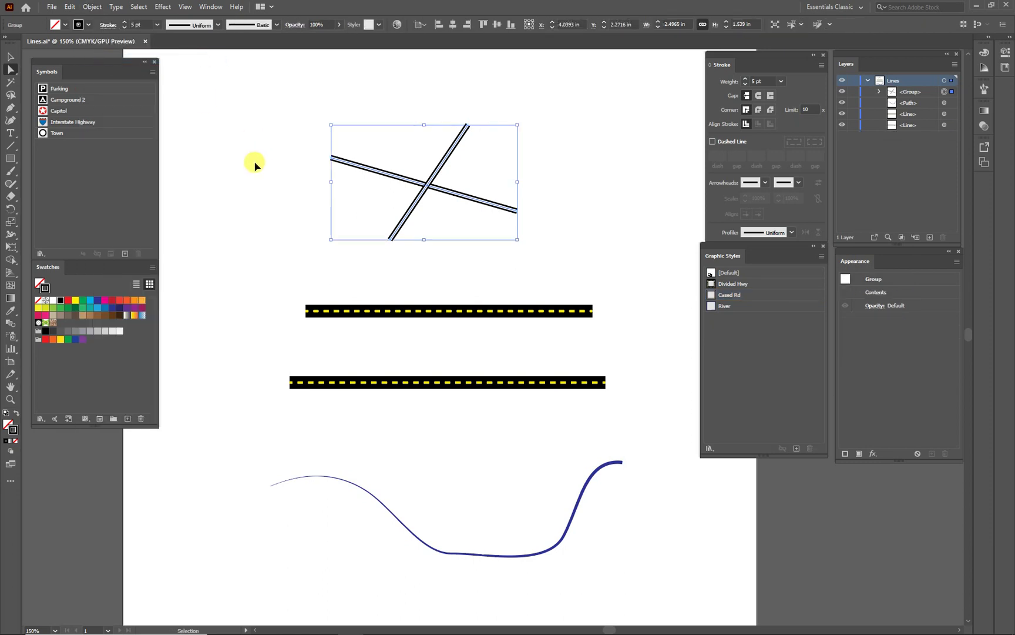
key(ctrl+shift+g)
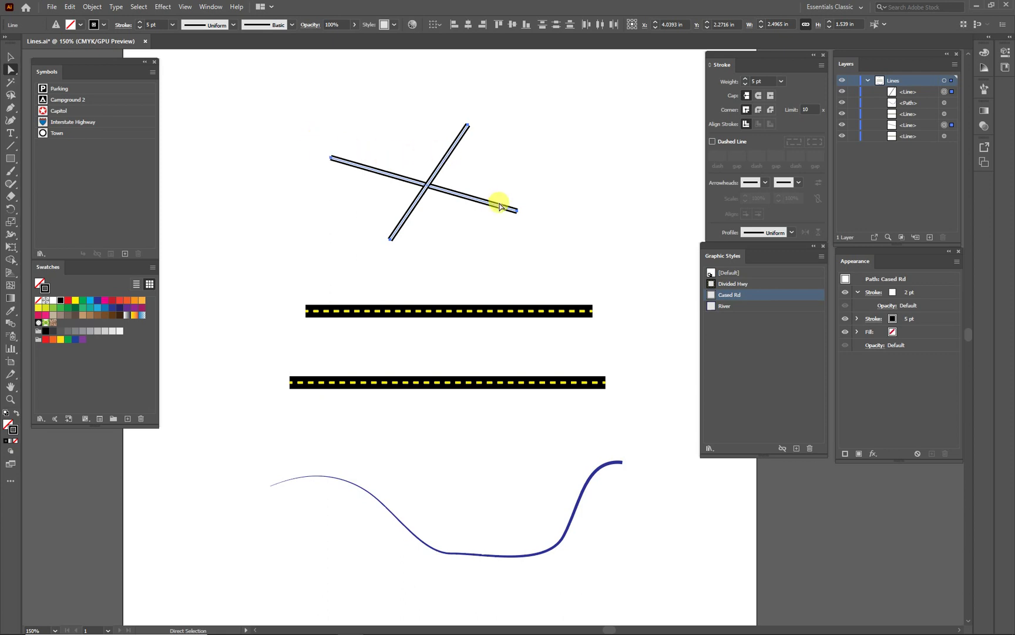
click(525, 244)
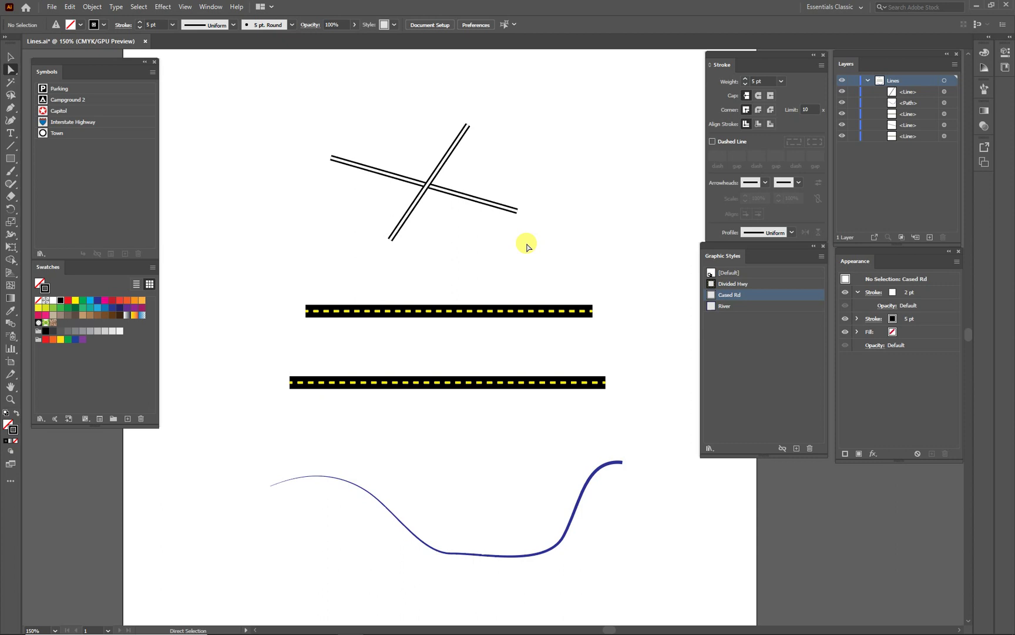
- Make the two crossing Cased Rd lines a single compound path
drag(281, 101, 561, 249)
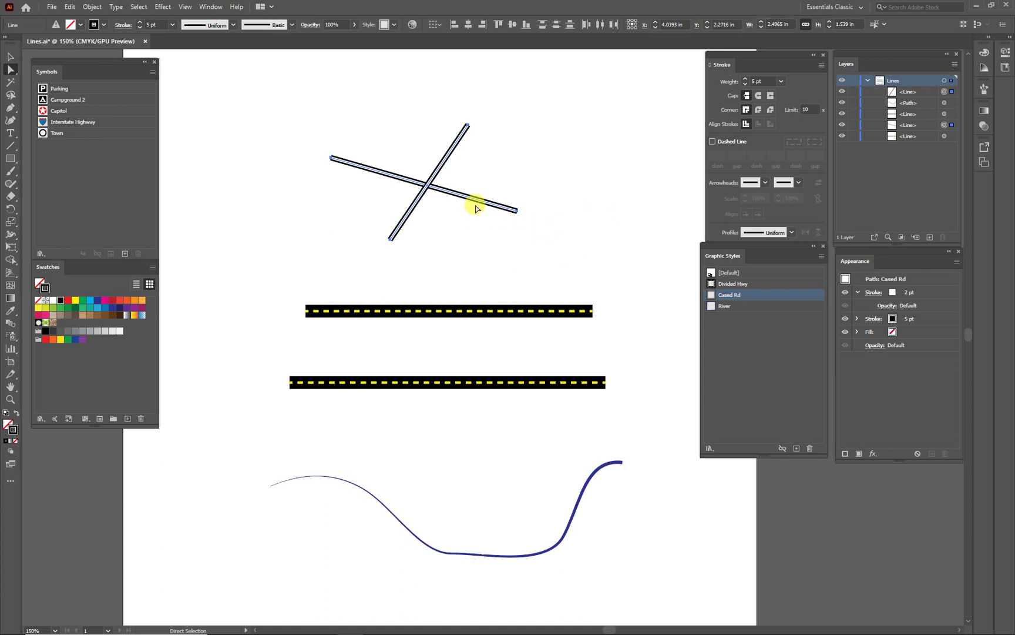
click(91, 6)
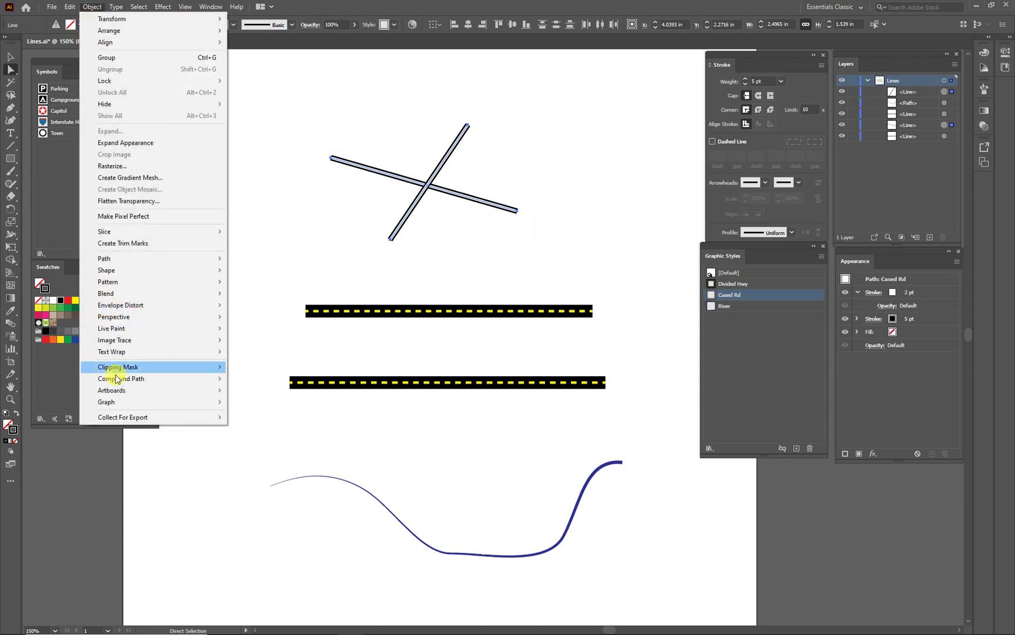
mouse_move(128, 378)
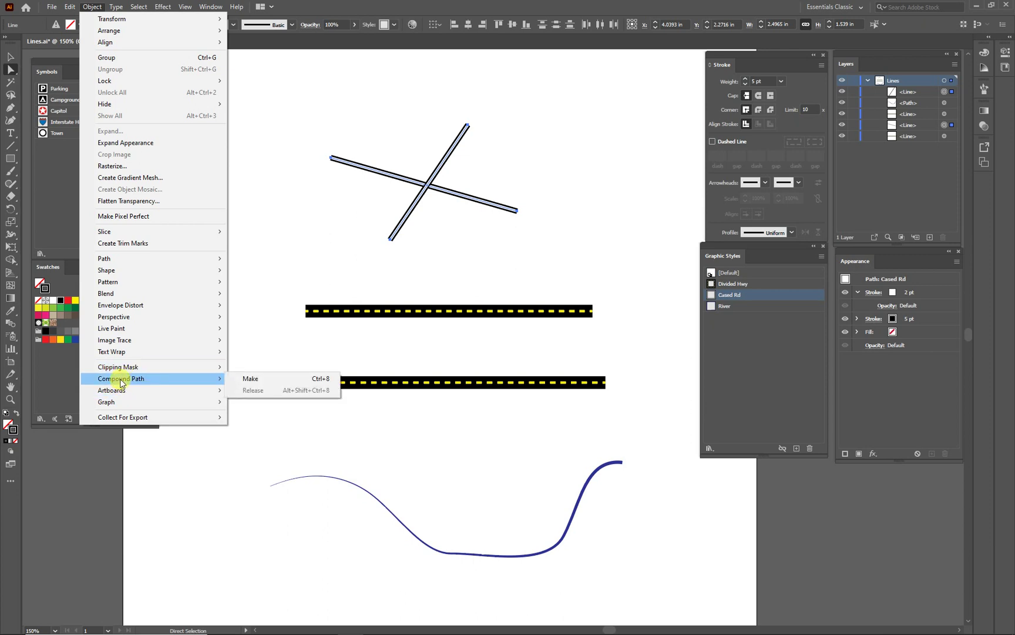
click(247, 381)
click(585, 168)
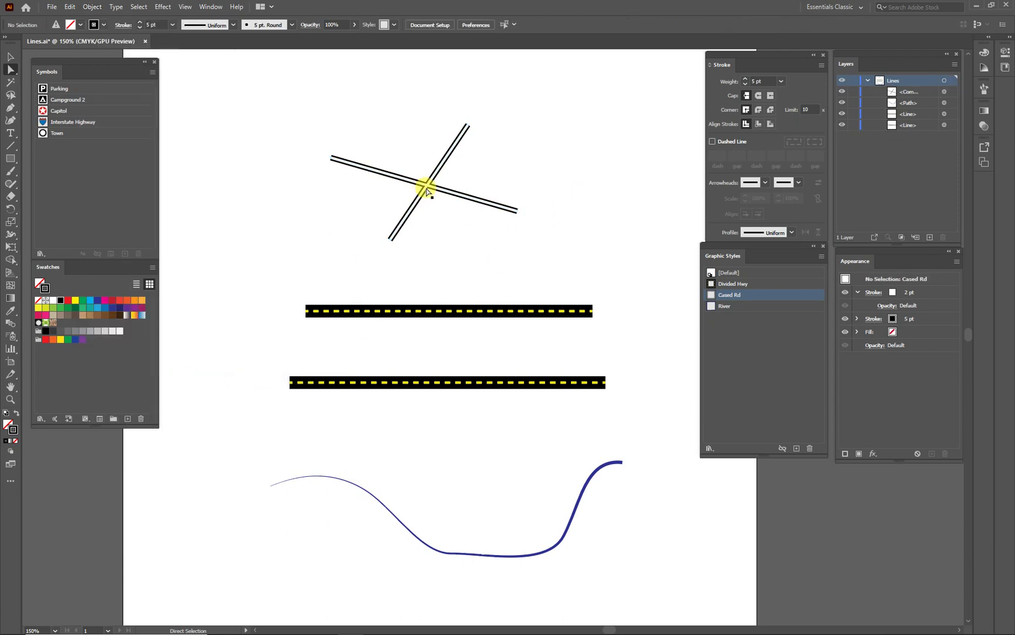